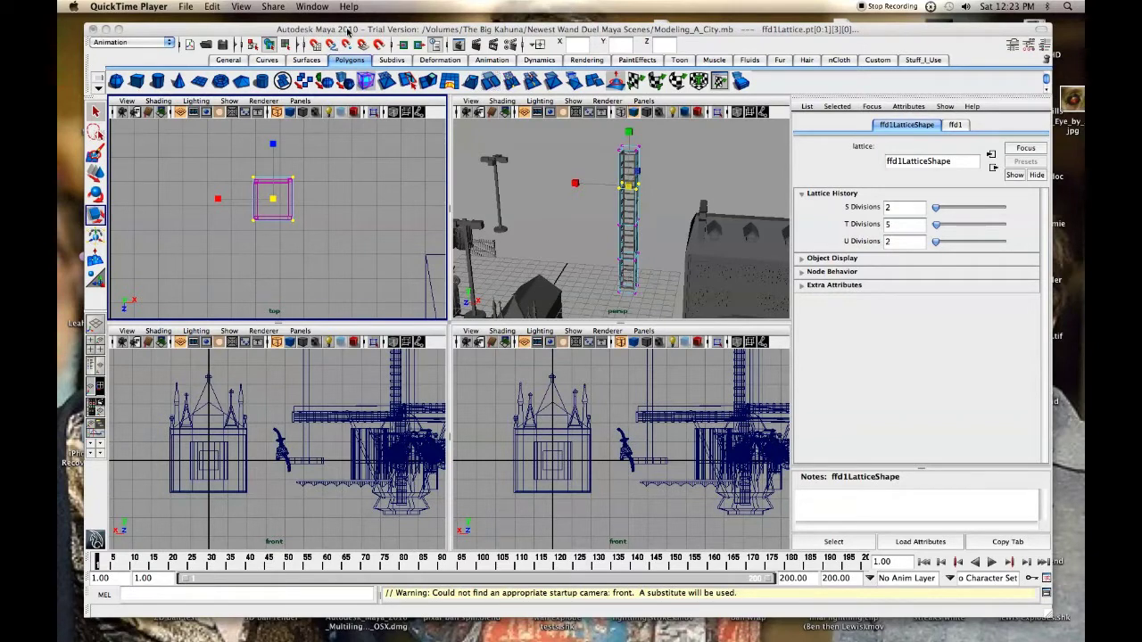
# Step: Move the Maya window aside and open the Inspiration Edge of Building folder from the desktop
pyautogui.moveTo(348, 30); pyautogui.dragTo(347, 26)
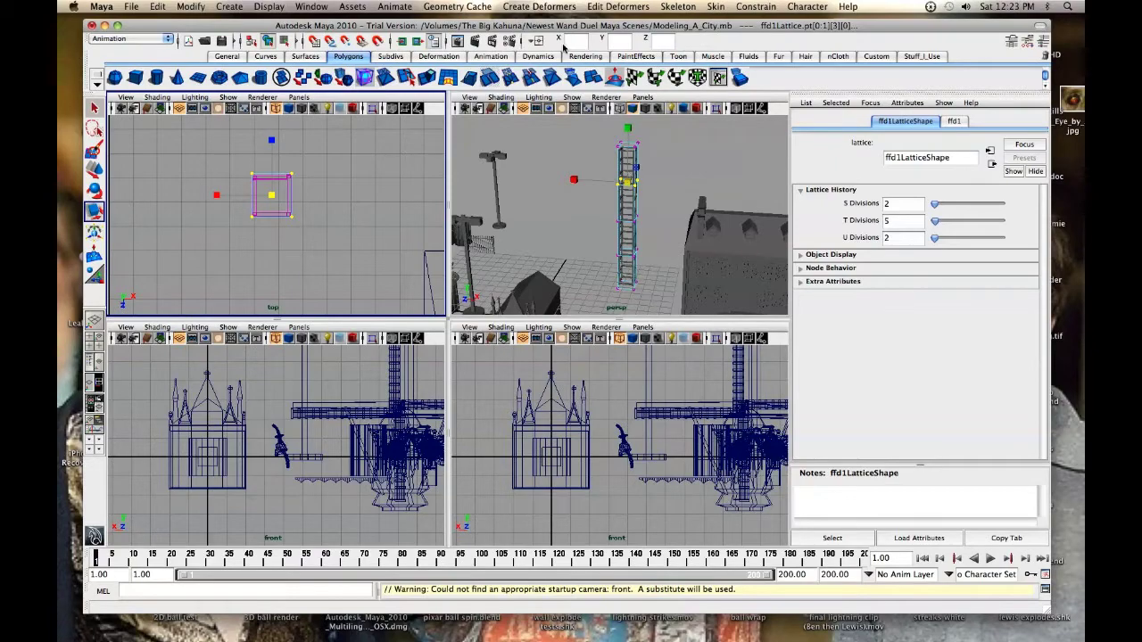
pyautogui.moveTo(564, 26); pyautogui.dragTo(1083, 44)
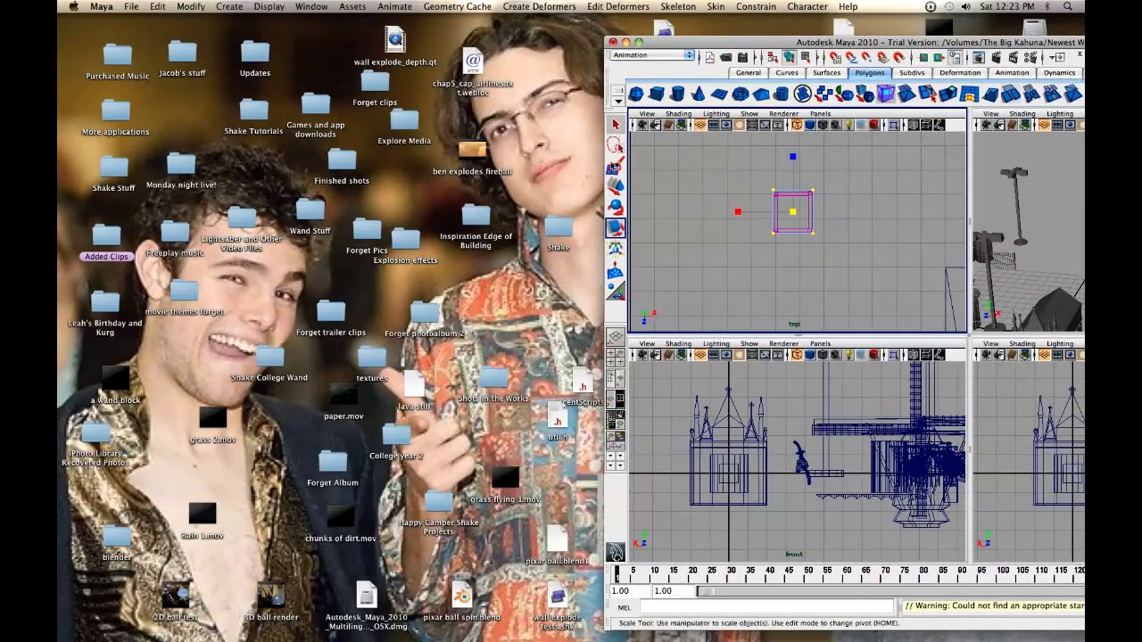
pyautogui.click(467, 219)
pyautogui.doubleClick(468, 219)
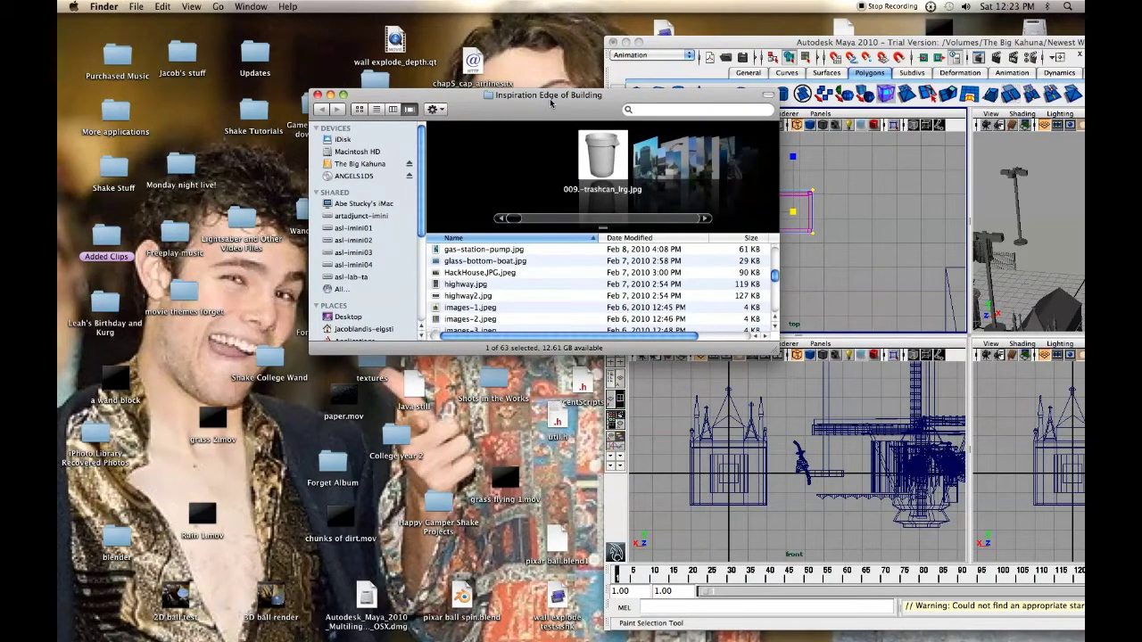
pyautogui.moveTo(550, 104); pyautogui.dragTo(381, 103)
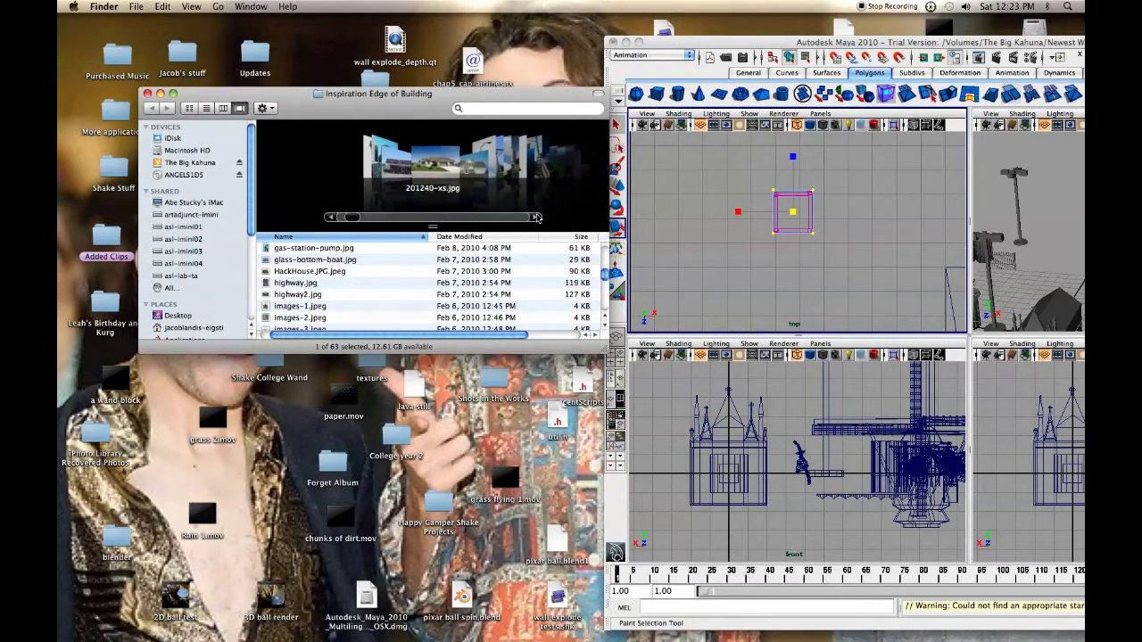
# Step: Browse the folder's reference pictures of buildings, vehicles and street objects one by one
pyautogui.click(537, 218)
pyautogui.click(536, 218)
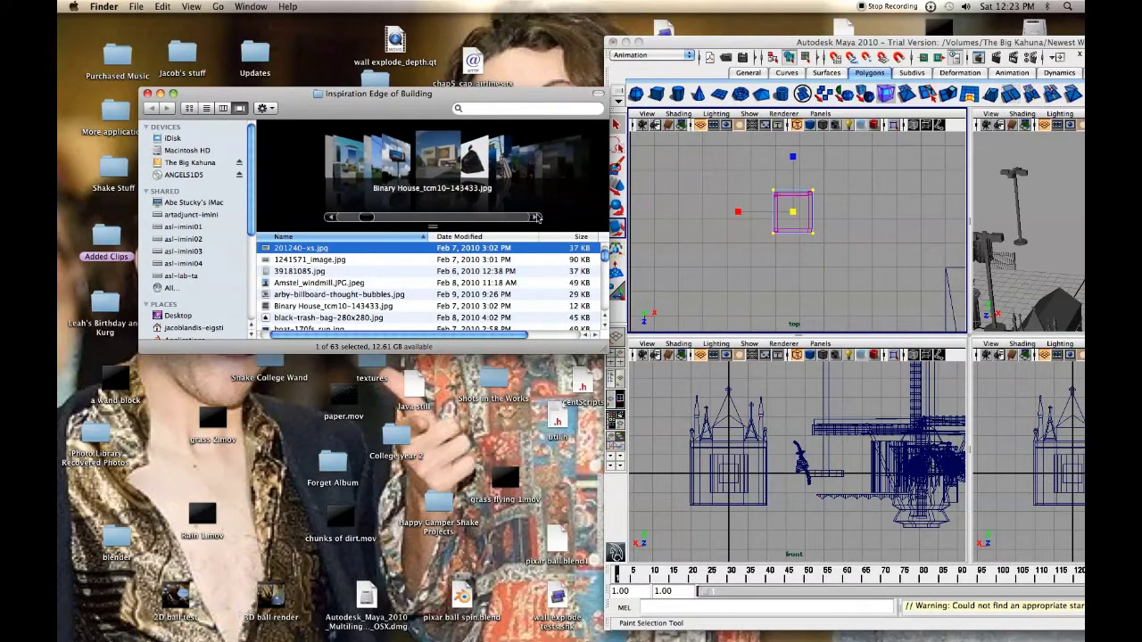
pyautogui.click(536, 218)
pyautogui.click(536, 217)
pyautogui.click(536, 218)
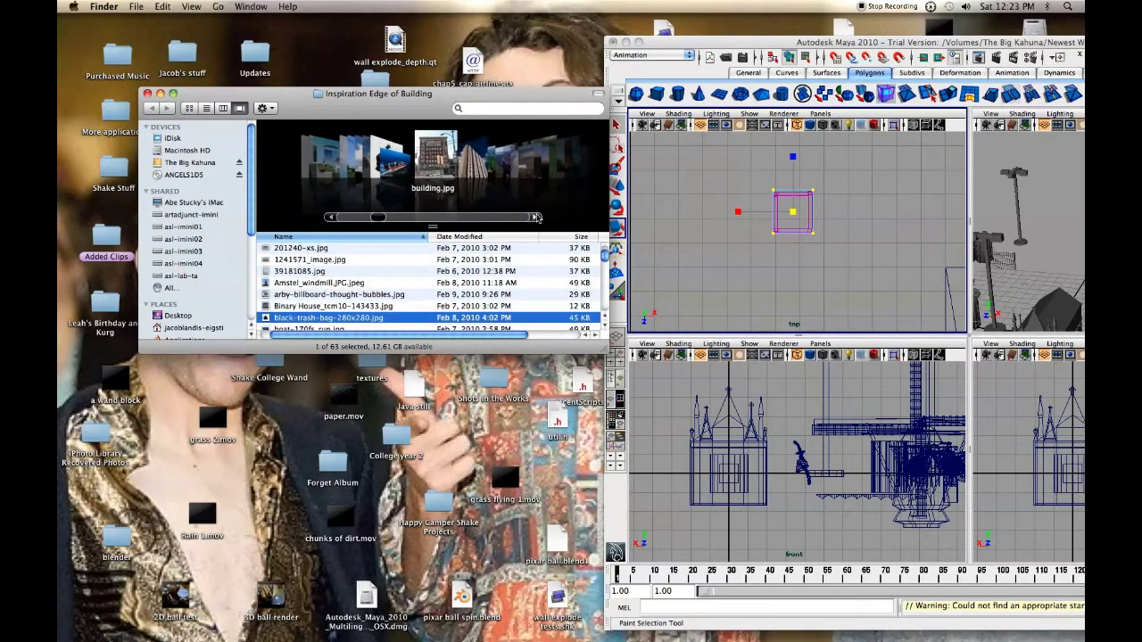
pyautogui.click(536, 218)
pyautogui.click(537, 217)
pyautogui.click(537, 218)
pyautogui.click(536, 217)
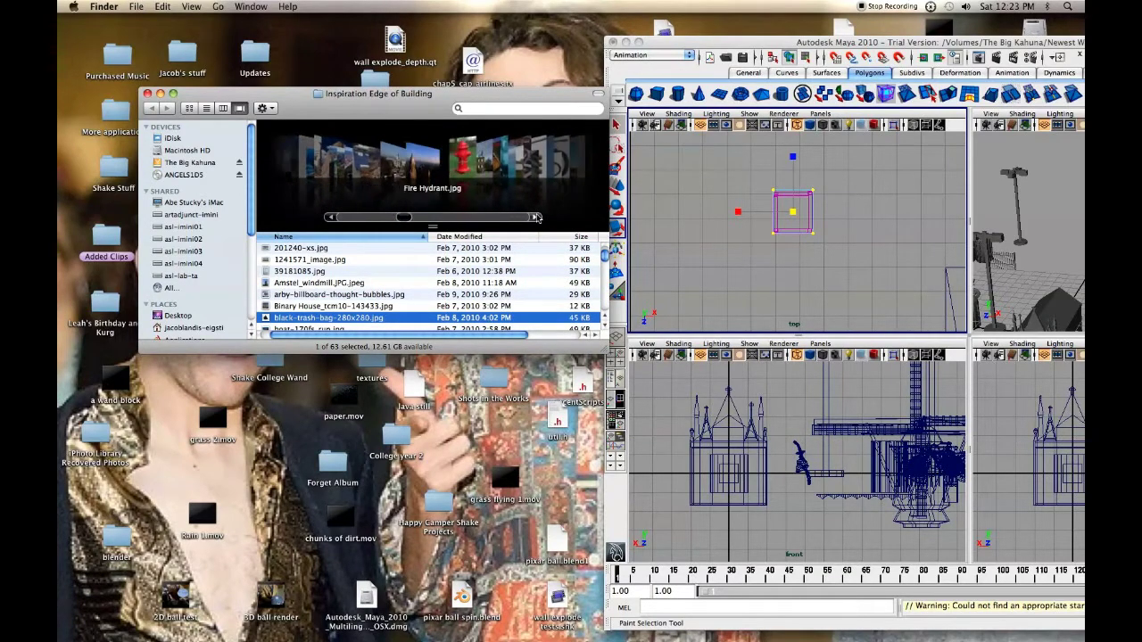
pyautogui.click(536, 217)
pyautogui.click(536, 217)
pyautogui.click(536, 218)
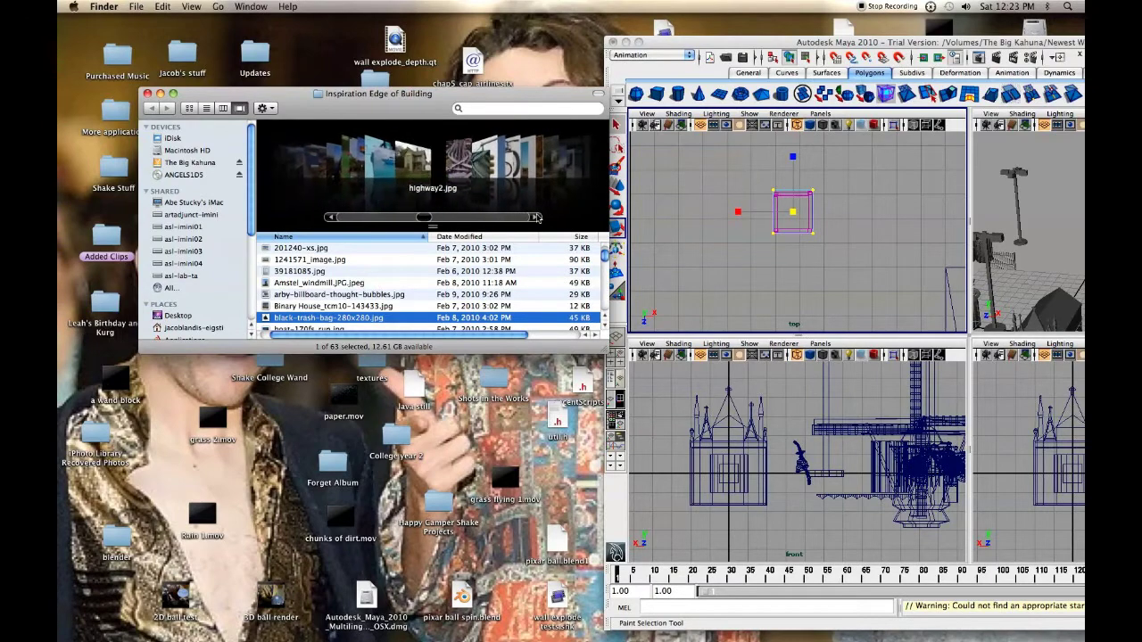
pyautogui.click(537, 218)
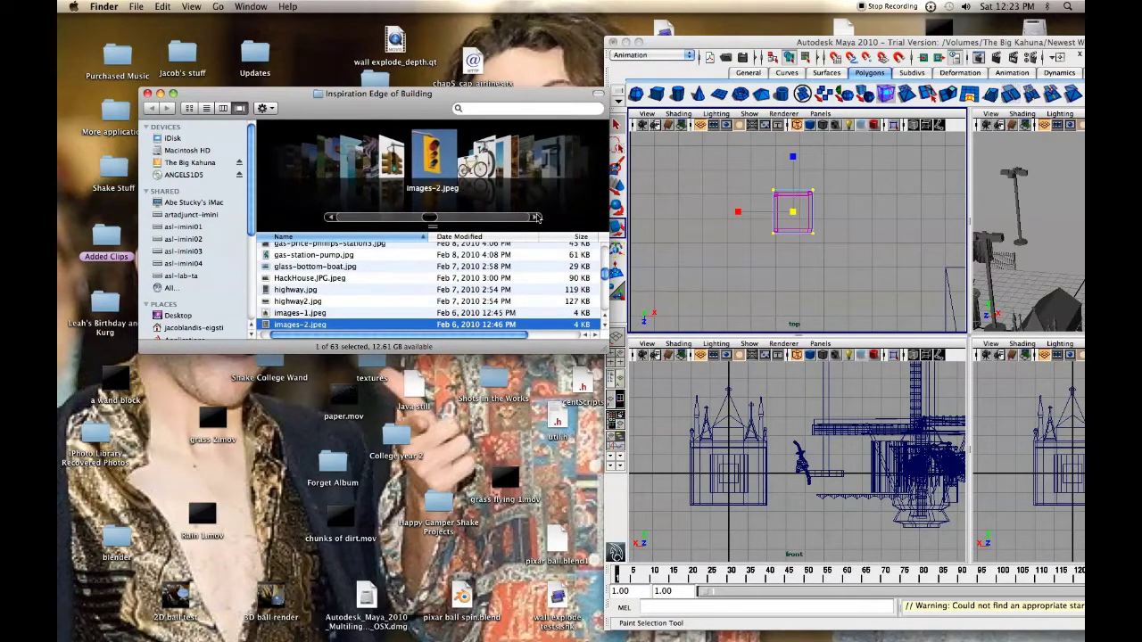
pyautogui.click(537, 218)
pyautogui.click(537, 218)
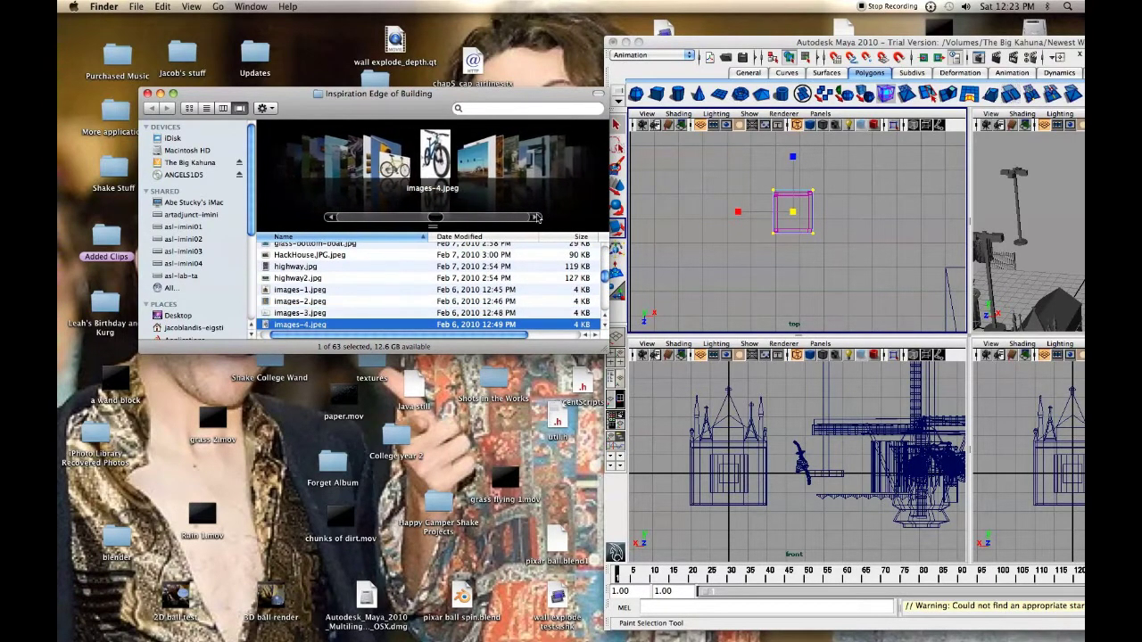
pyautogui.click(536, 218)
pyautogui.click(536, 218)
pyautogui.click(536, 218)
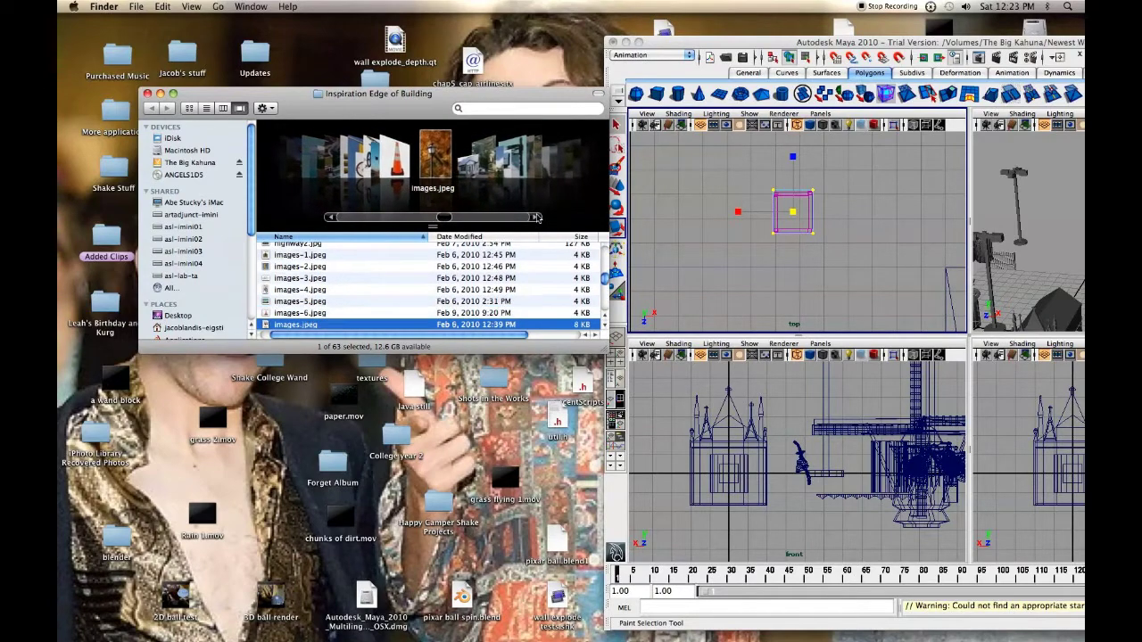
pyautogui.click(536, 218)
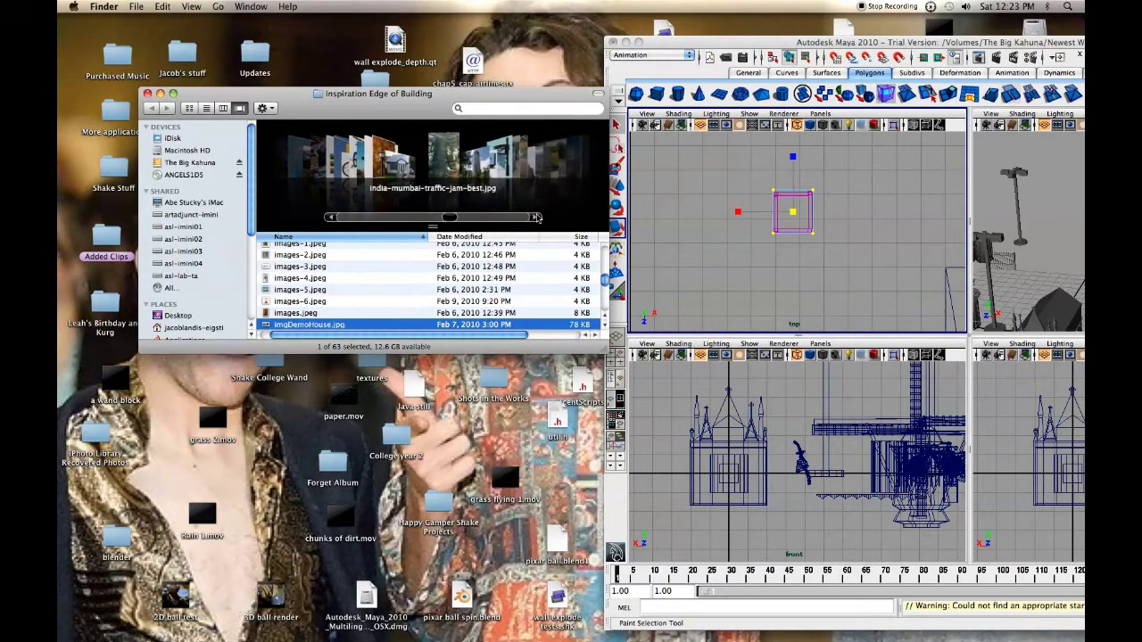
pyautogui.click(536, 218)
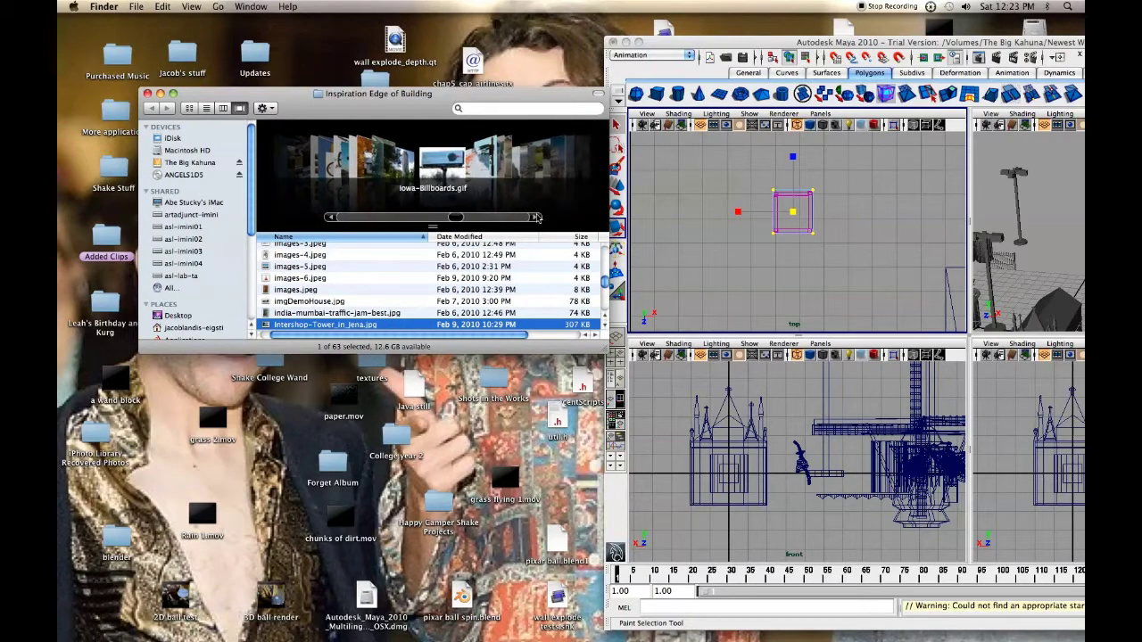
pyautogui.click(536, 217)
pyautogui.click(536, 217)
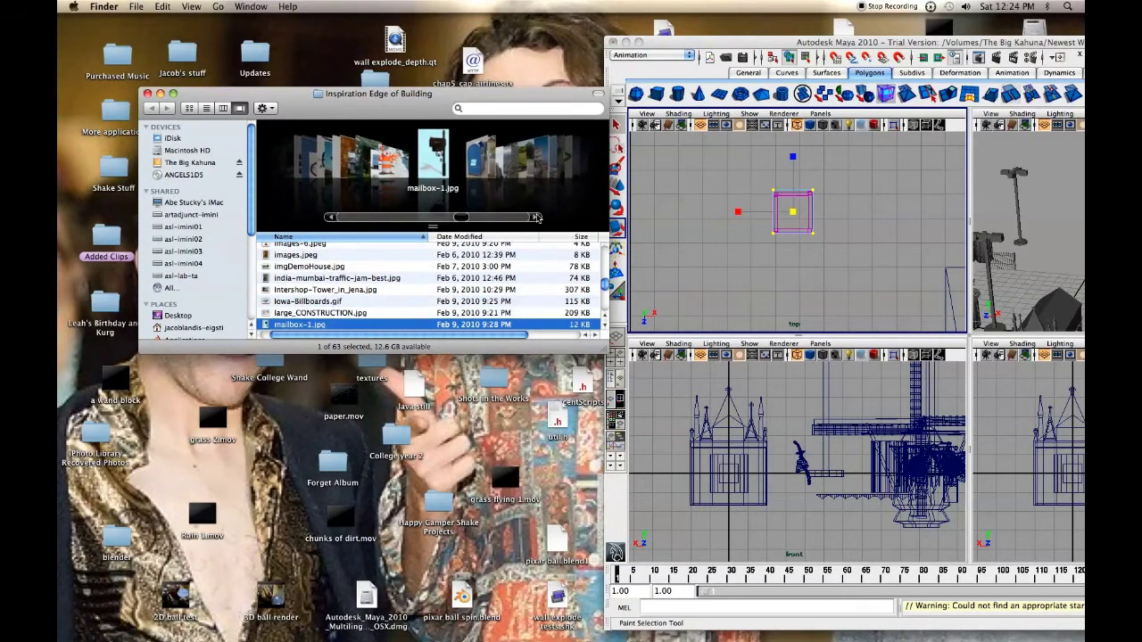
pyautogui.click(537, 218)
pyautogui.click(536, 218)
pyautogui.click(537, 218)
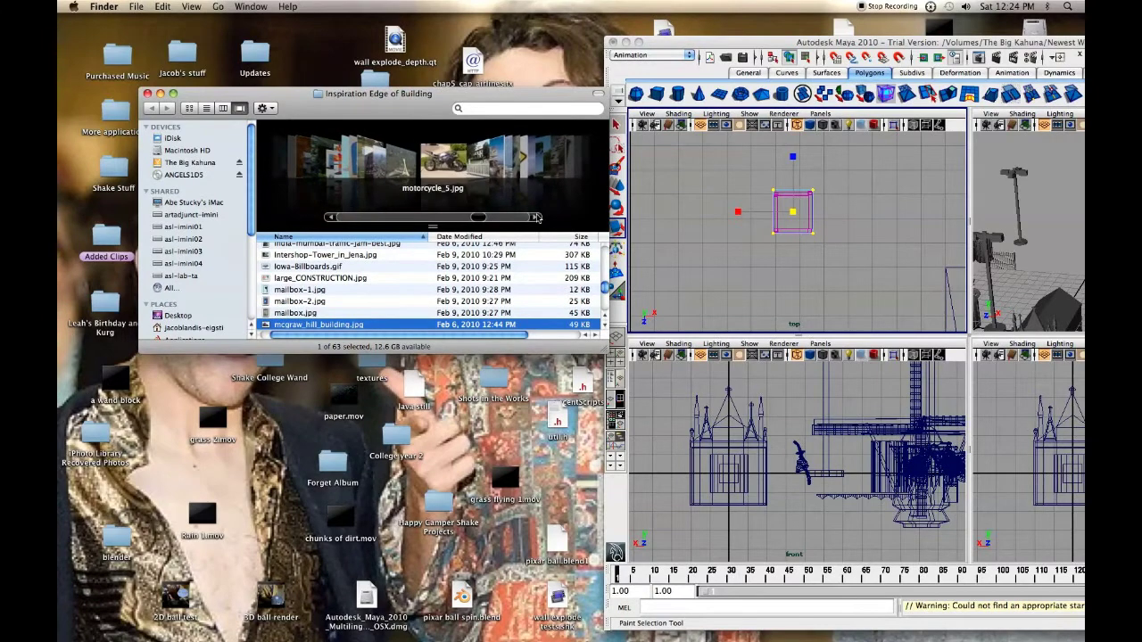
pyautogui.click(537, 217)
pyautogui.click(537, 218)
pyautogui.click(536, 217)
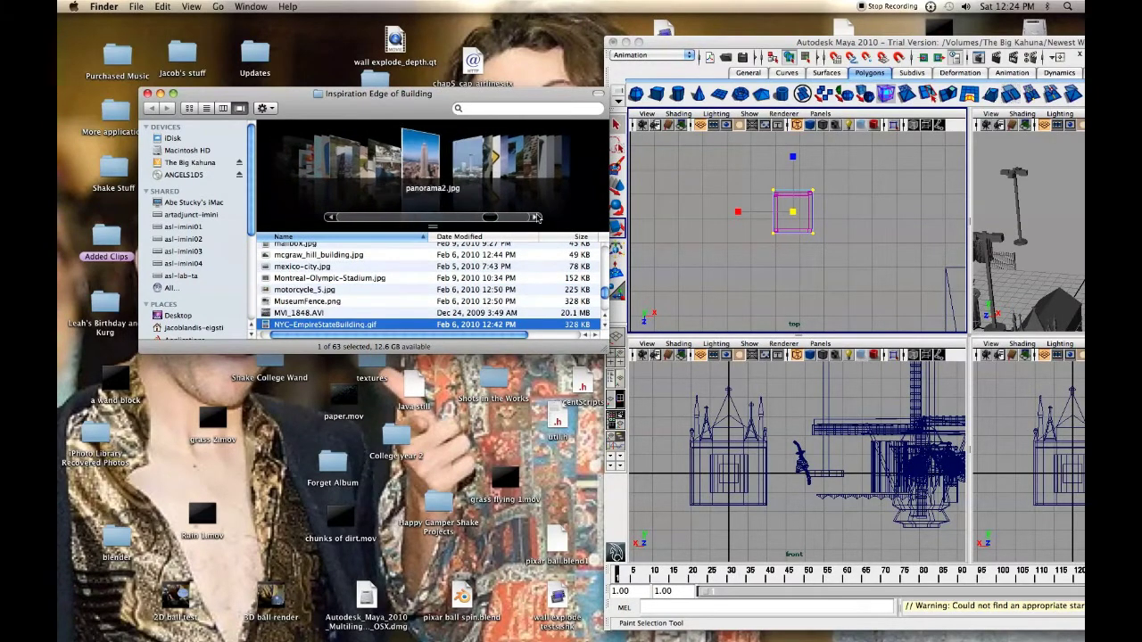
pyautogui.click(537, 218)
pyautogui.click(536, 218)
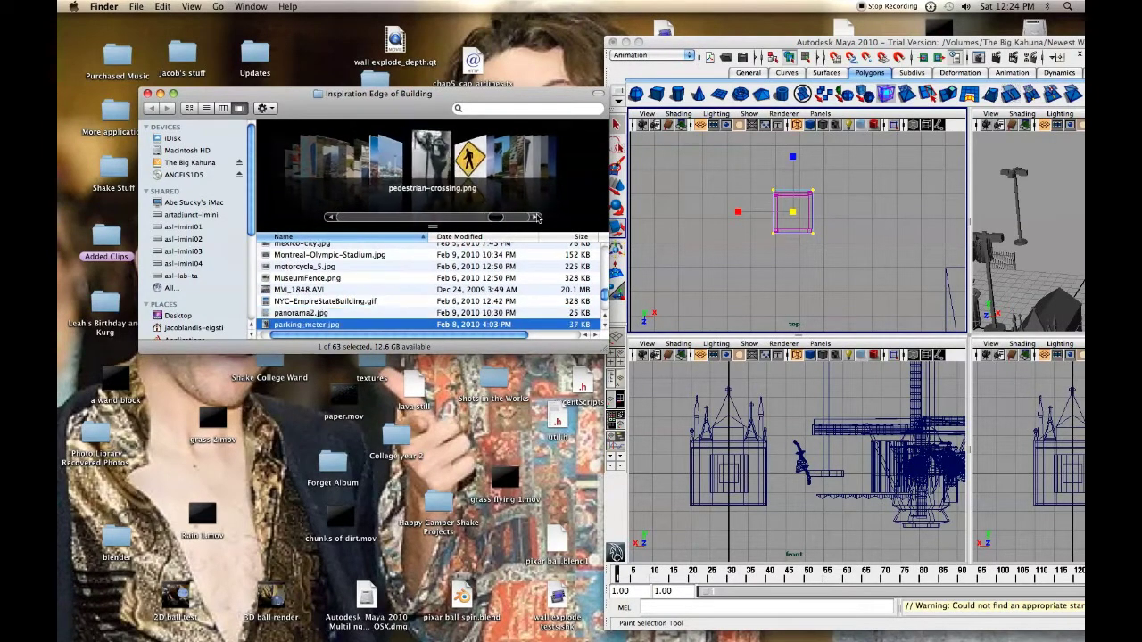
pyautogui.click(536, 217)
pyautogui.click(536, 218)
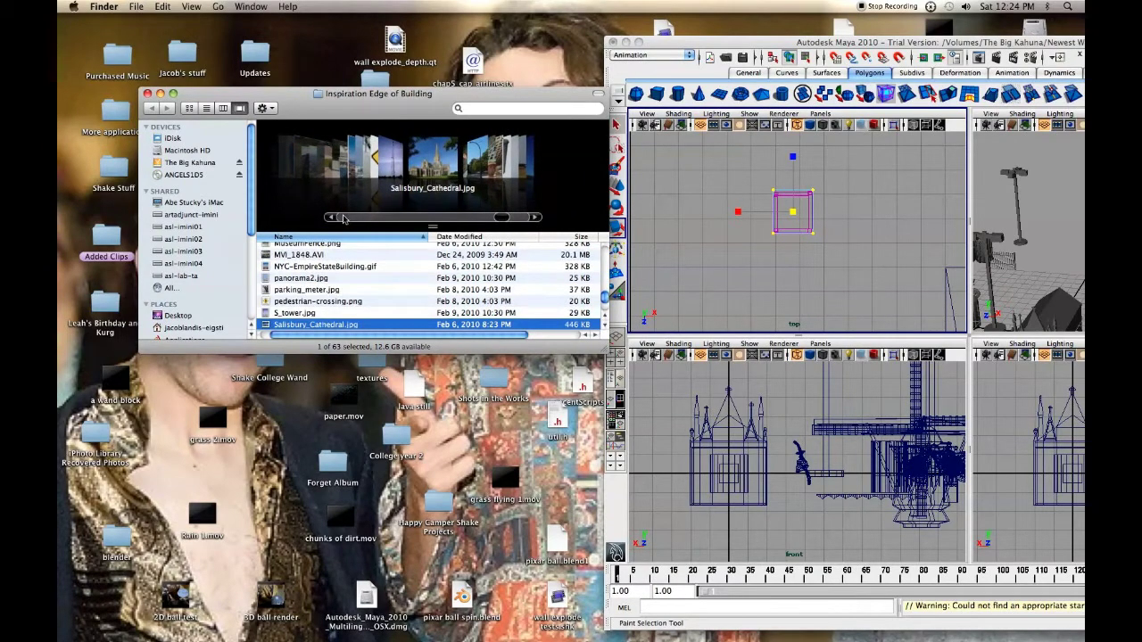
# Step: Open the S_tower.jpg reference picture, and bring the Maya window back into full view
pyautogui.click(332, 218)
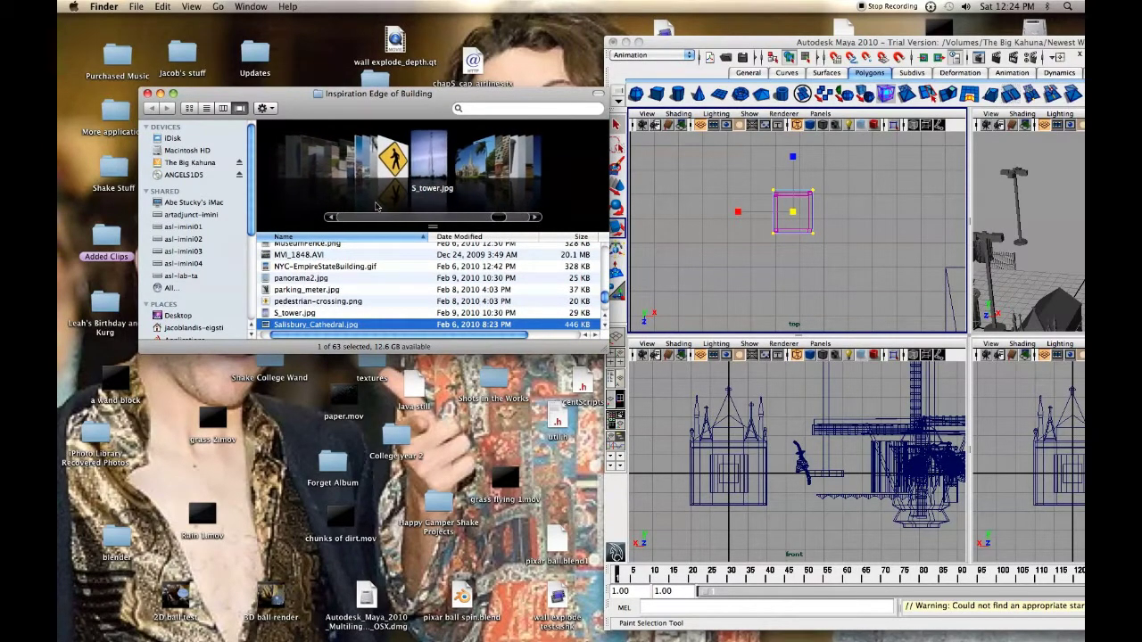
pyautogui.doubleClick(433, 156)
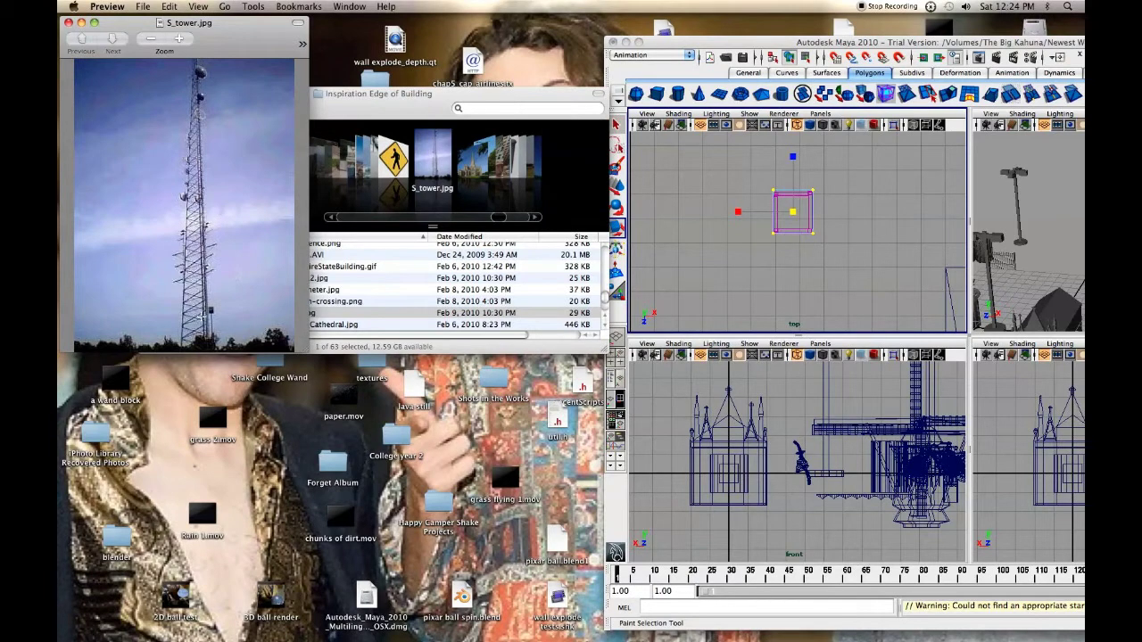
pyautogui.moveTo(751, 46); pyautogui.dragTo(461, 41)
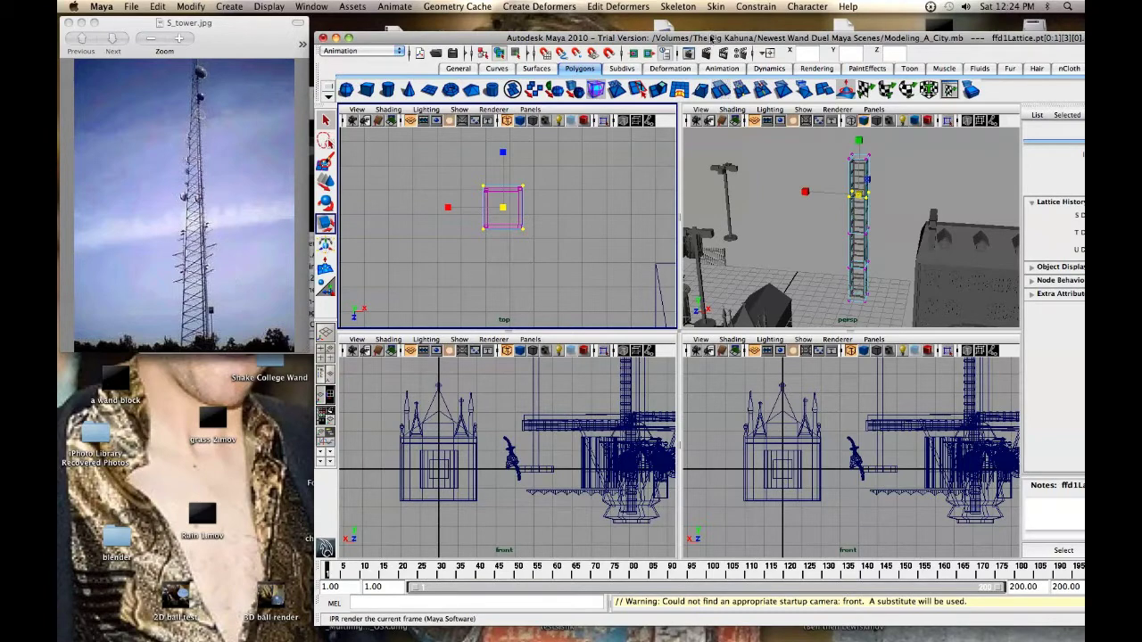
pyautogui.moveTo(712, 39); pyautogui.dragTo(575, 41)
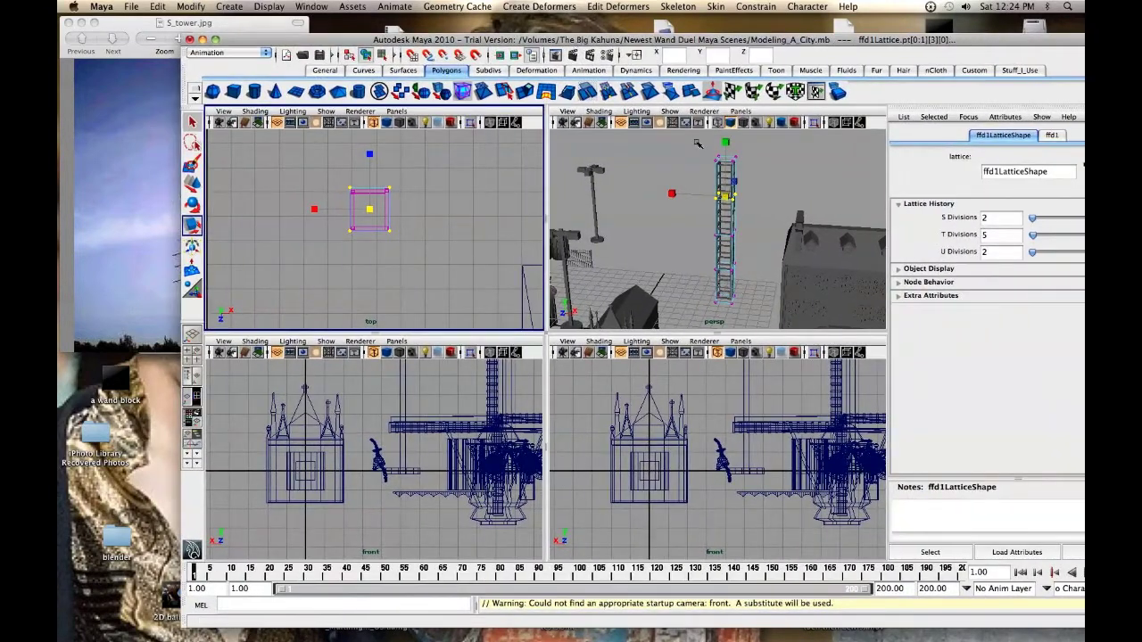
pyautogui.moveTo(692, 39); pyautogui.dragTo(609, 33)
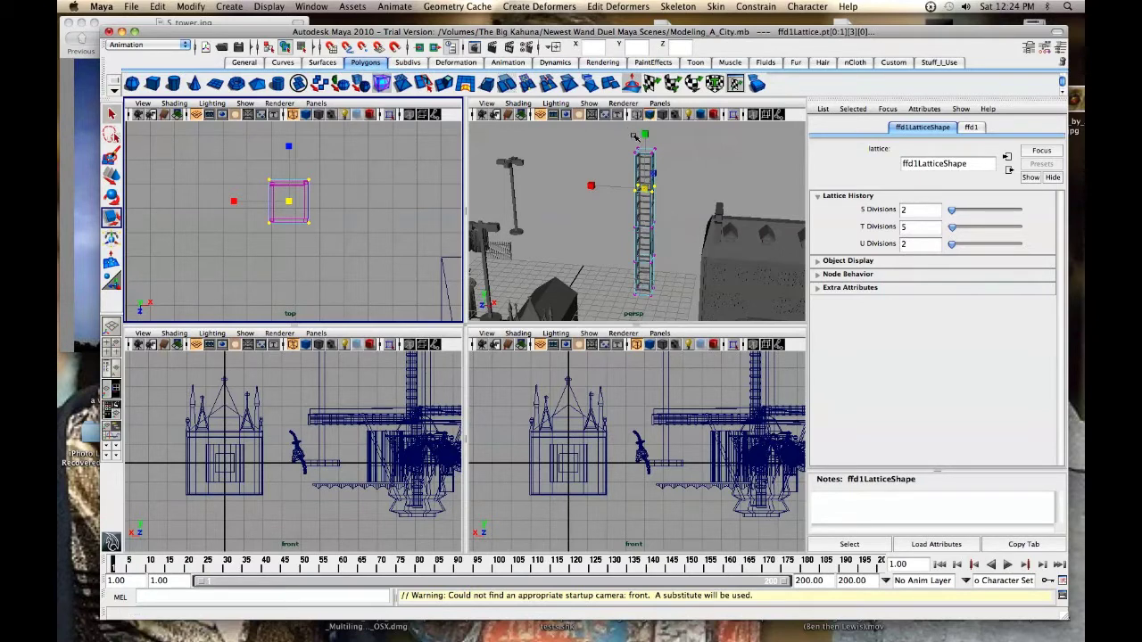
# Step: Switch the menu set to Polygons and back to Animation, and review the available nonlinear deformers
pyautogui.click(183, 45)
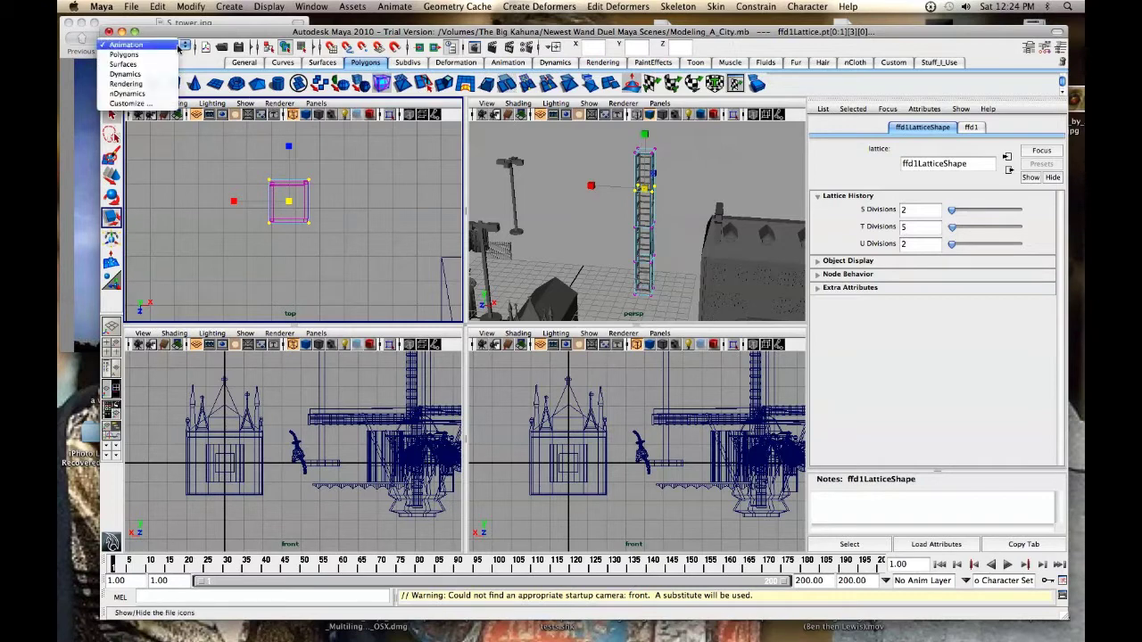
pyautogui.click(147, 54)
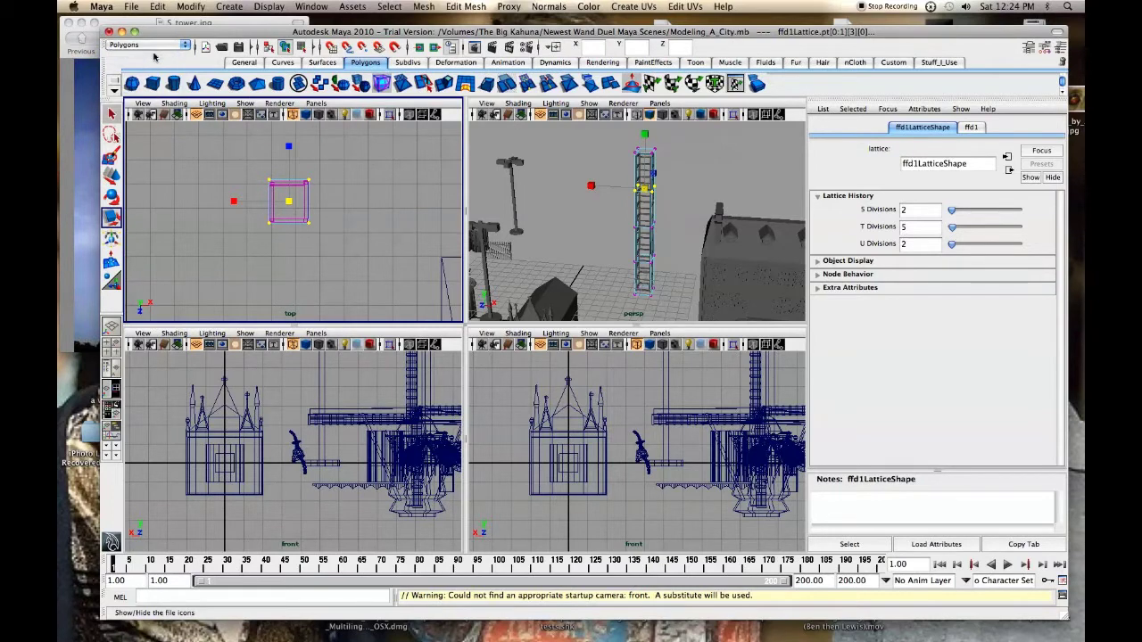
pyautogui.click(152, 46)
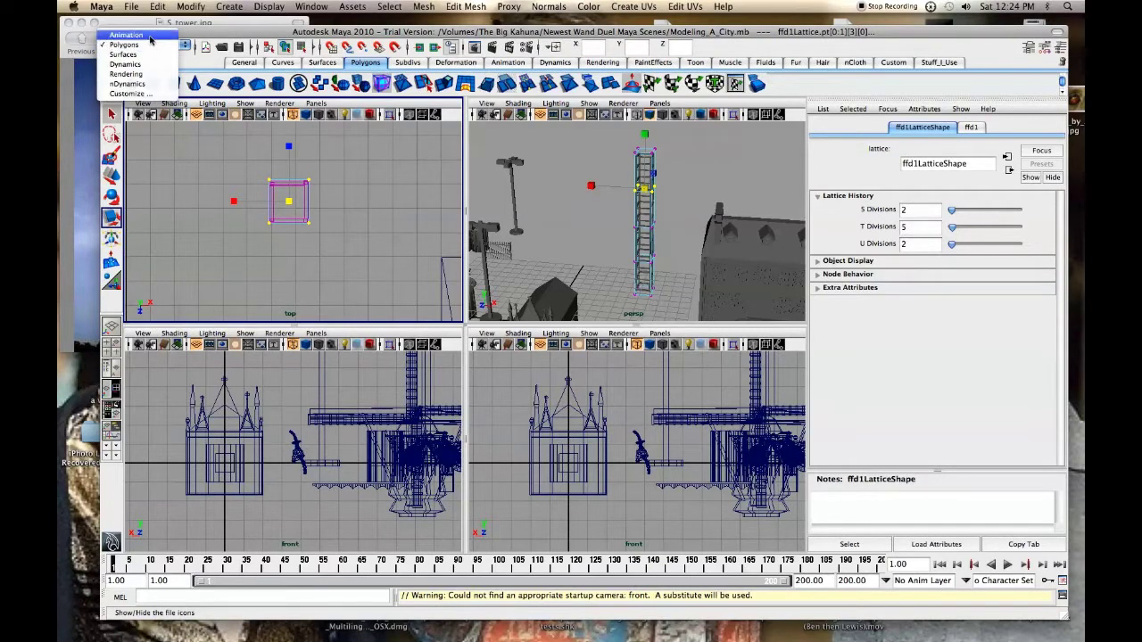
pyautogui.click(150, 37)
pyautogui.click(513, 6)
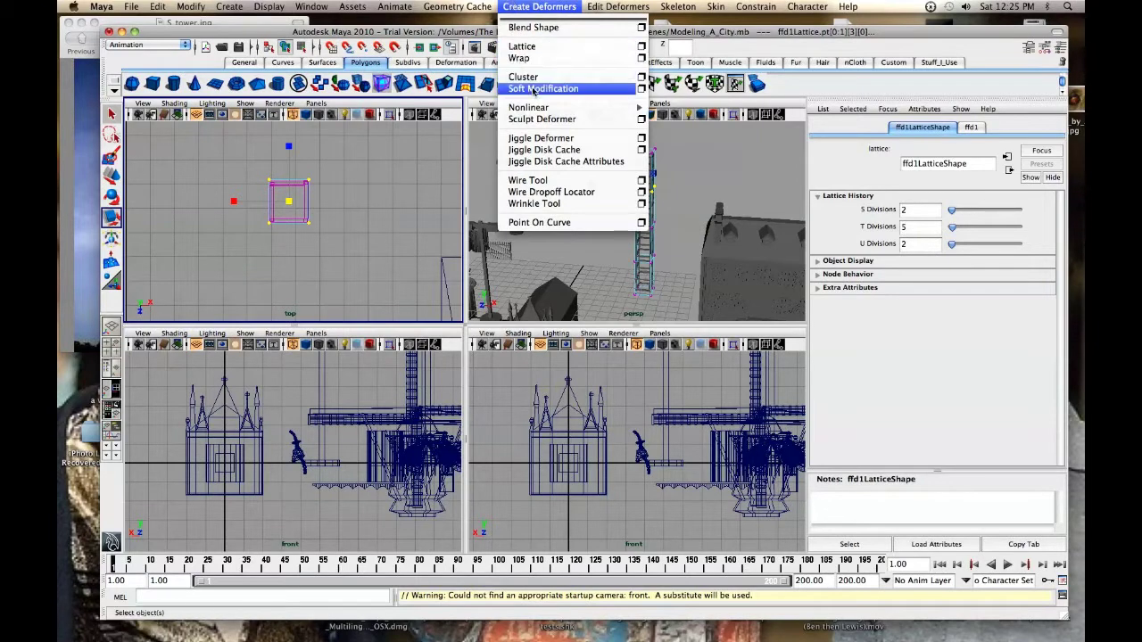
pyautogui.moveTo(541, 107)
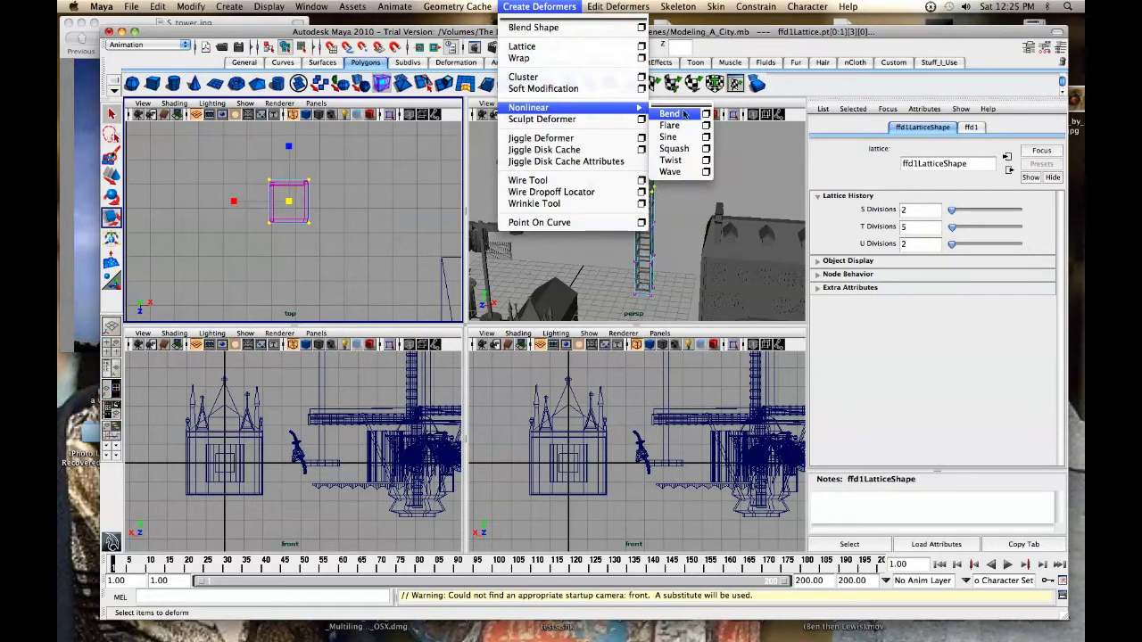
pyautogui.click(575, 5)
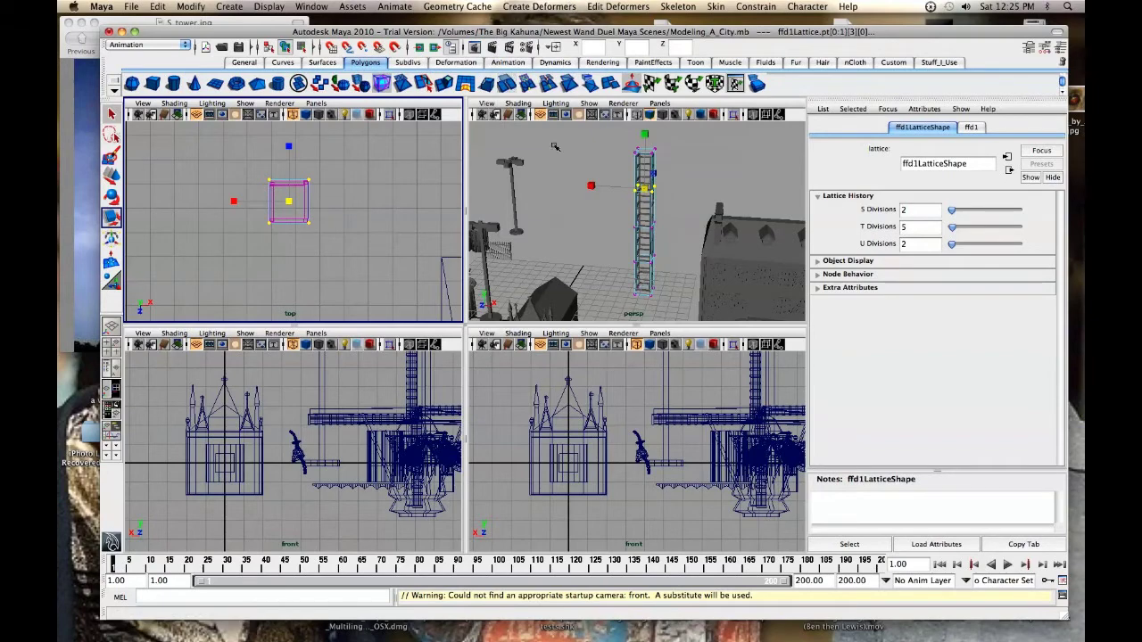
# Step: Examine the street props and the tower in the perspective view, clearing the lattice point selection
pyautogui.keyDown('alt'); pyautogui.moveTo(548, 251); pyautogui.dragTo(661, 230); pyautogui.keyUp('alt')
pyautogui.scroll(8, 658, 238)
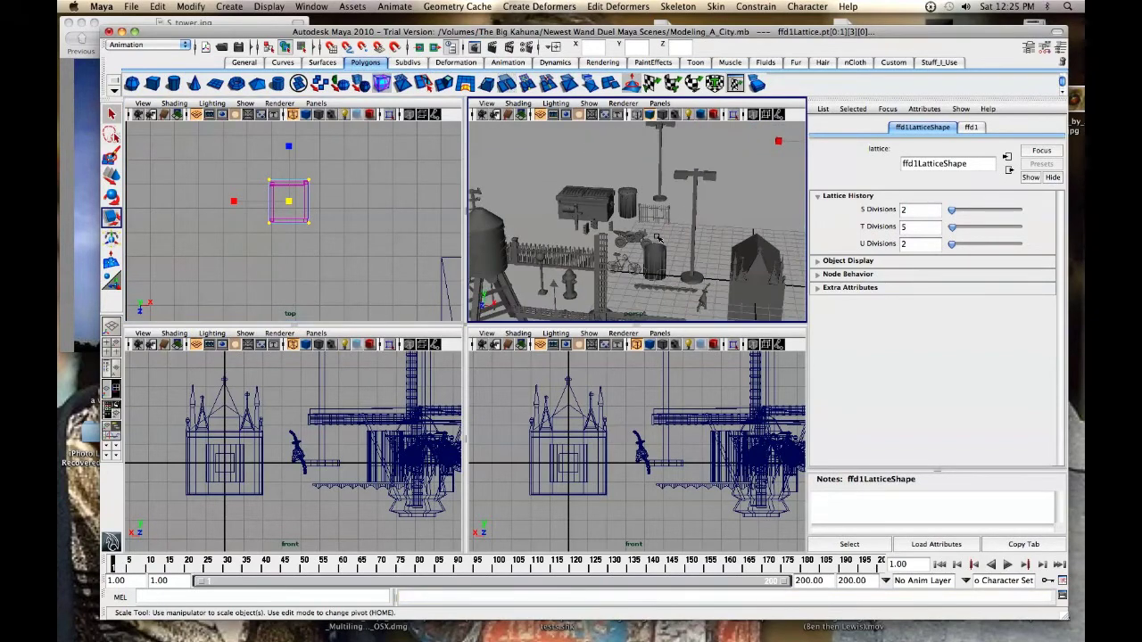
pyautogui.keyDown('alt'); pyautogui.moveTo(630, 214); pyautogui.dragTo(627, 263, button='middle'); pyautogui.keyUp('alt')
pyautogui.scroll(-5, 628, 262)
pyautogui.scroll(-3, 627, 262)
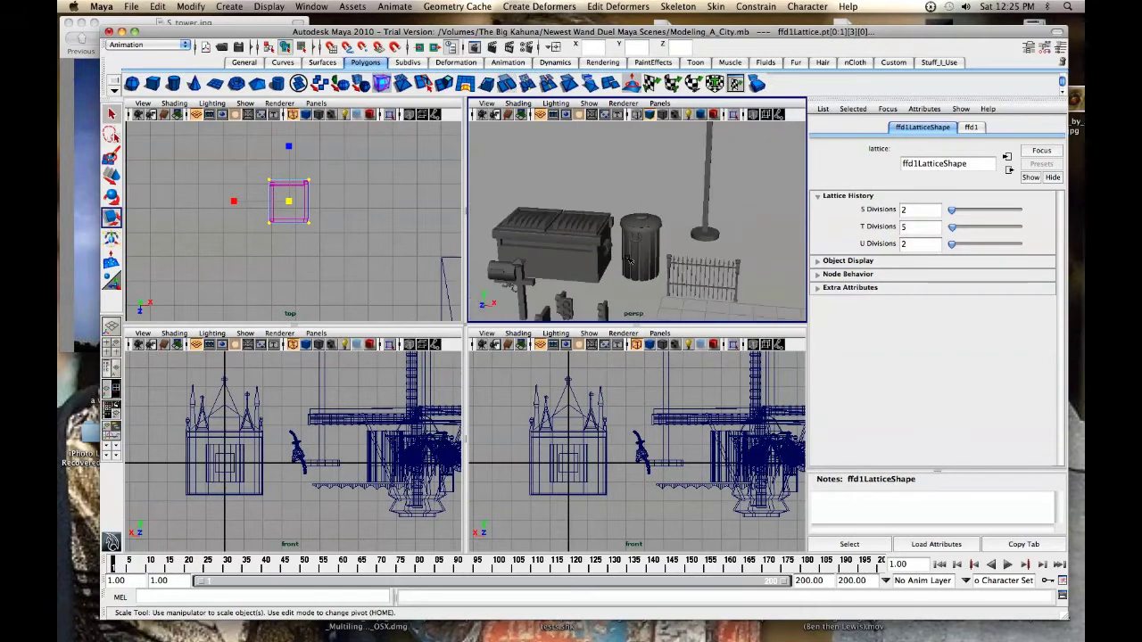
pyautogui.click(630, 259)
pyautogui.click(626, 188)
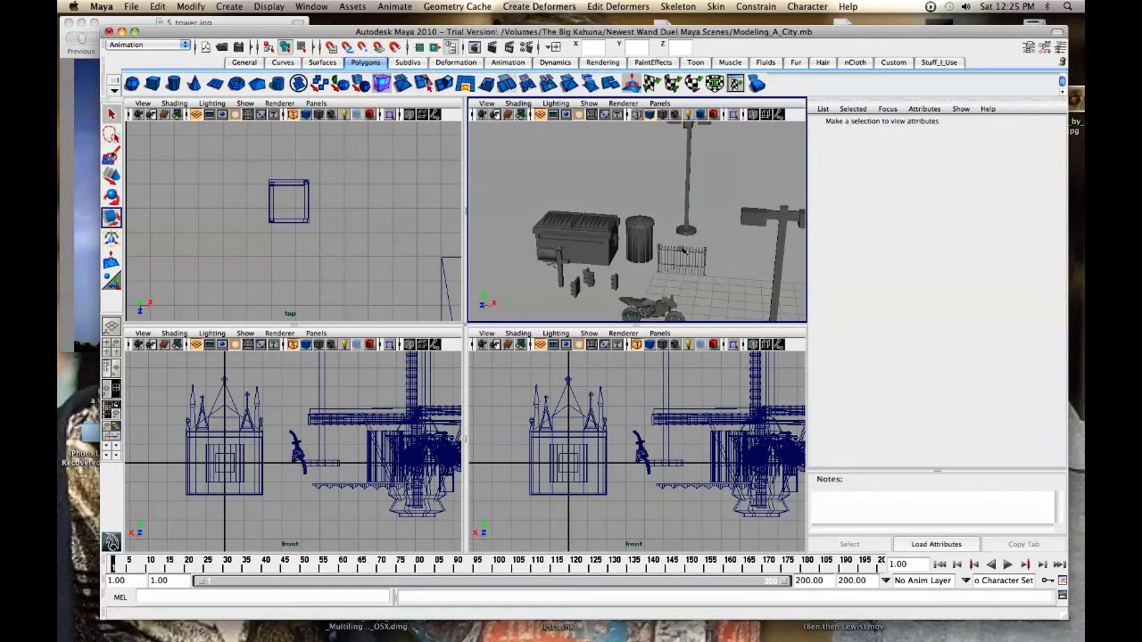
pyautogui.keyDown('alt'); pyautogui.moveTo(626, 188); pyautogui.dragTo(633, 176); pyautogui.keyUp('alt')
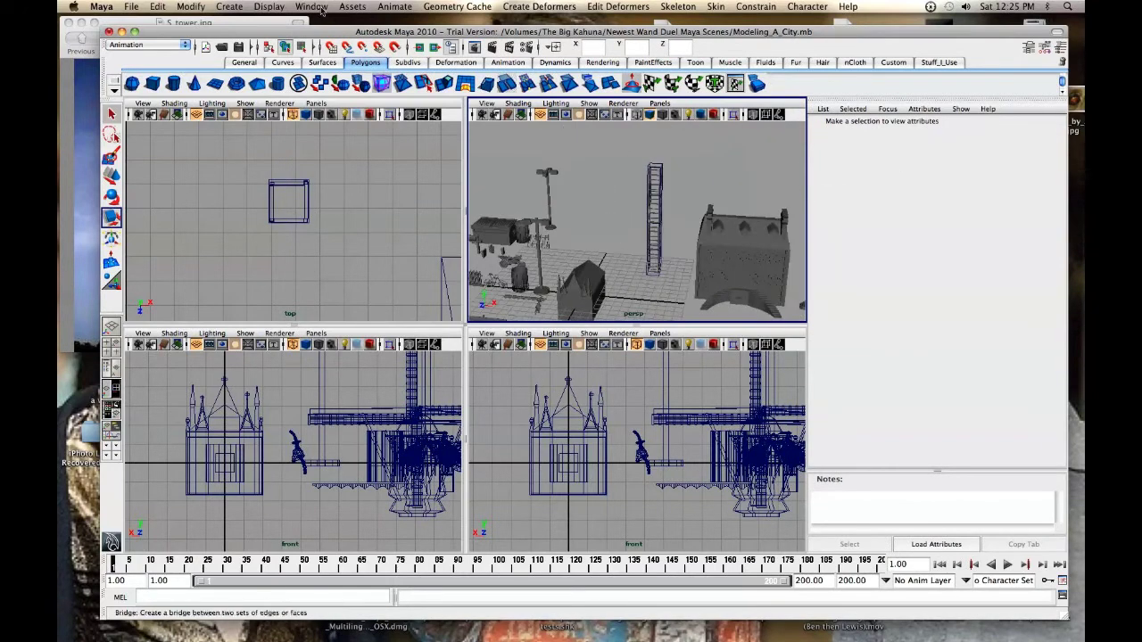
# Step: Reposition the Maya window and enlarge the top view to fill the workspace
pyautogui.moveTo(332, 31); pyautogui.dragTo(305, 22)
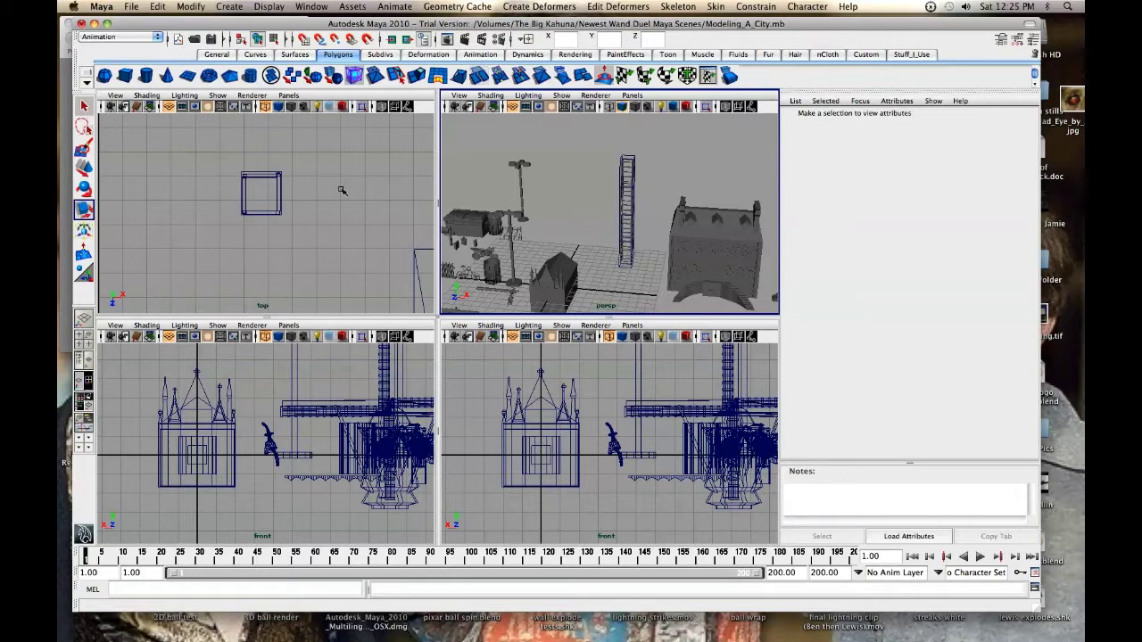
pyautogui.press('space')
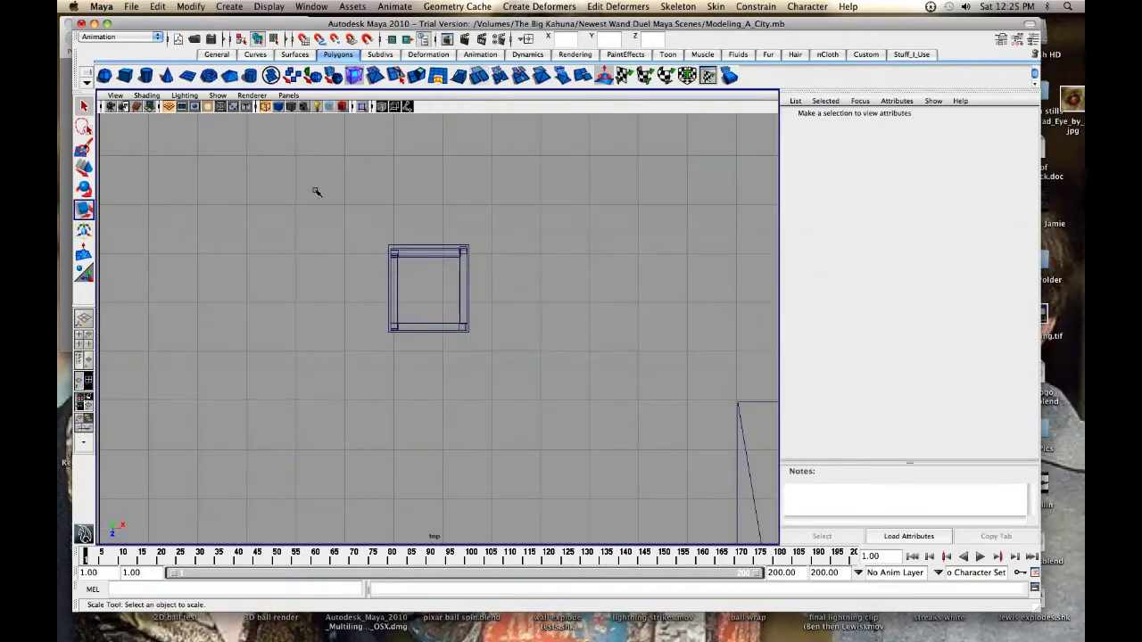
# Step: Show the four-view layout, open the Outliner and look through the list of scene objects for the tower's lattice
pyautogui.press('space')
pyautogui.press('space')
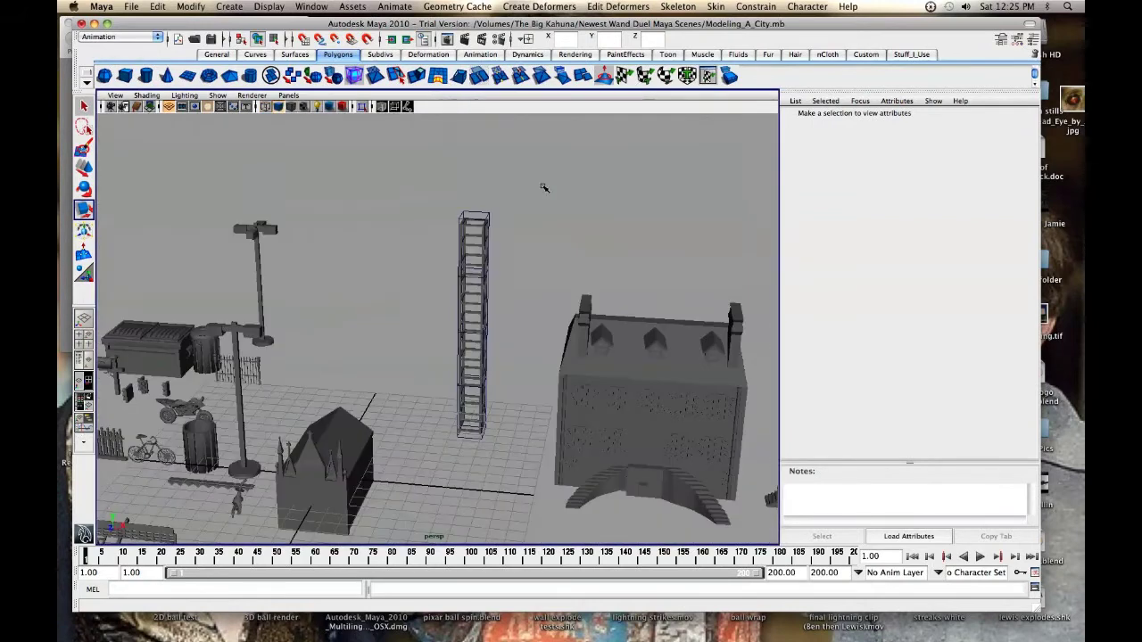
pyautogui.press('space')
pyautogui.click(312, 6)
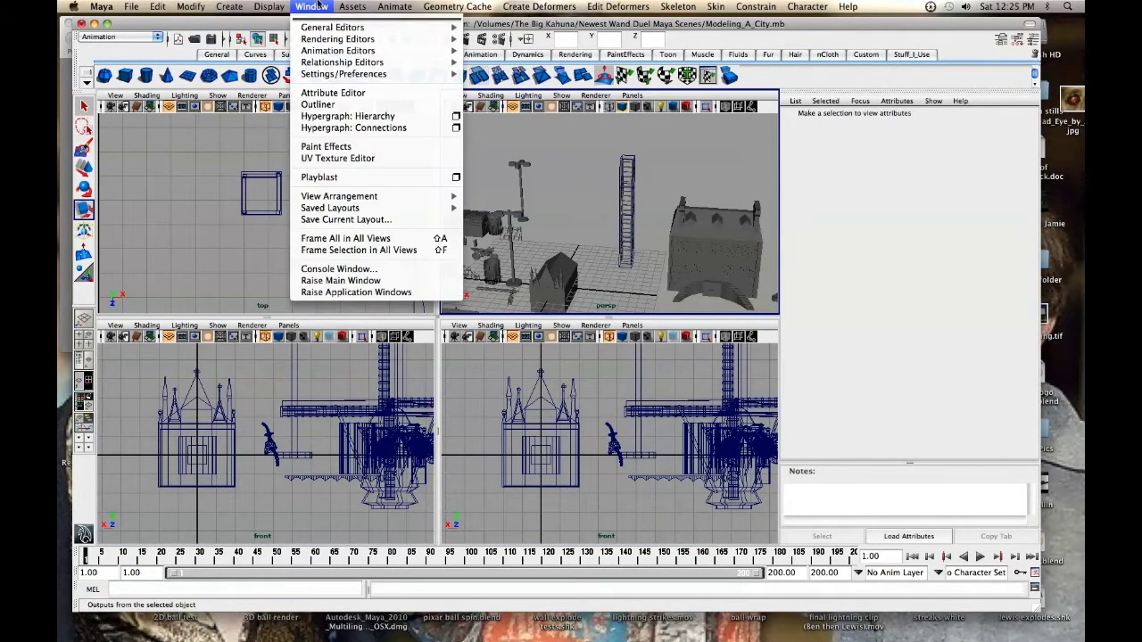
pyautogui.click(374, 104)
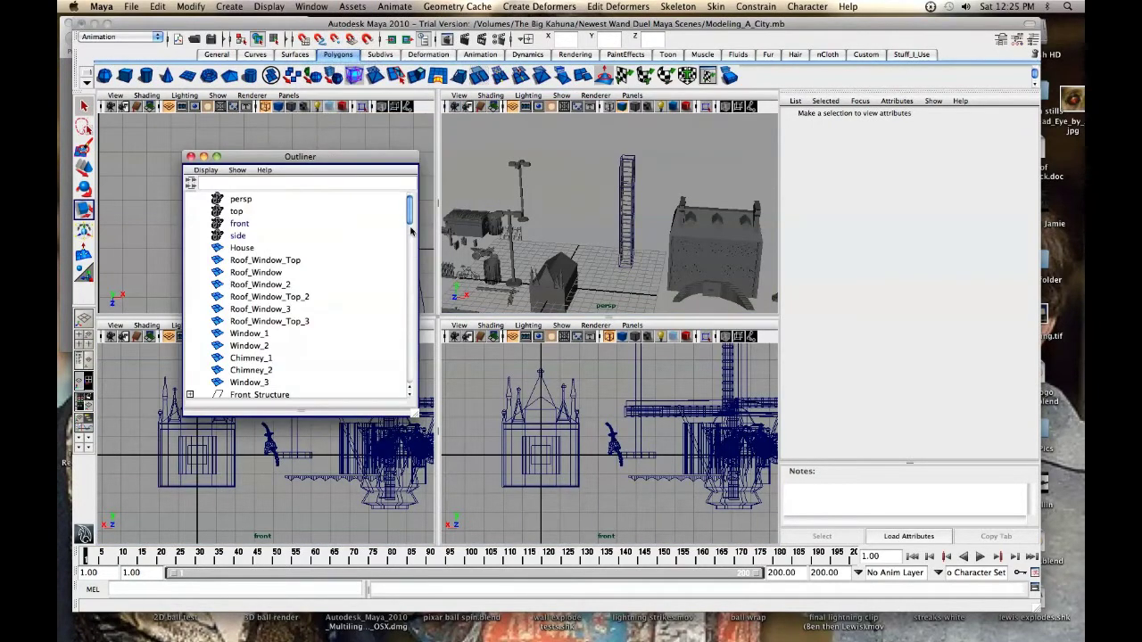
pyautogui.scroll(-6, 411, 232)
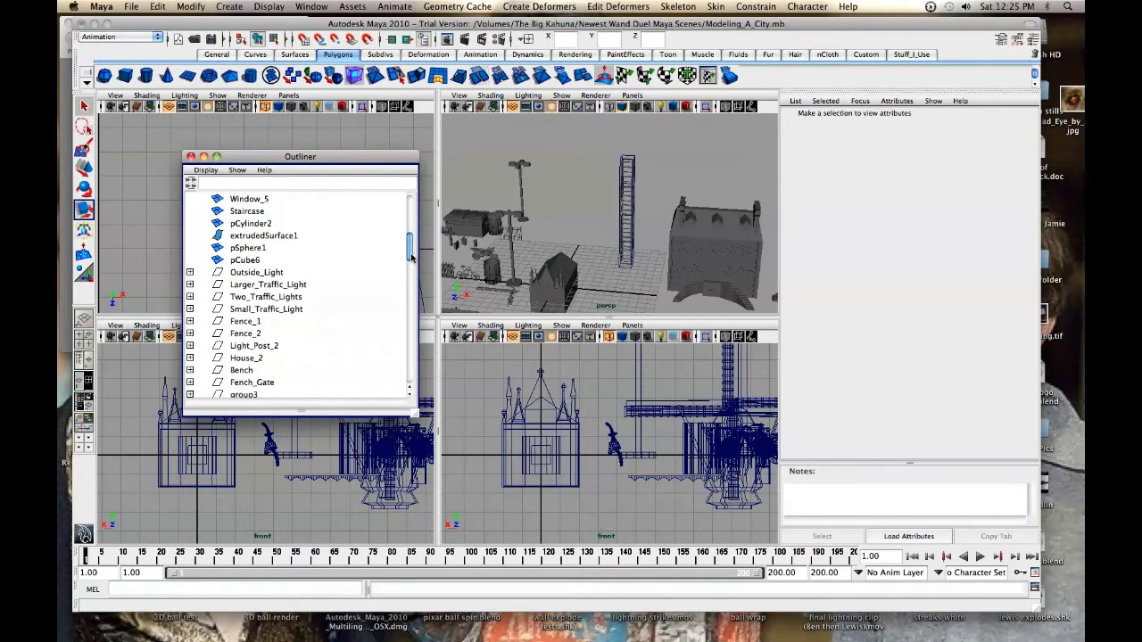
pyautogui.moveTo(412, 257); pyautogui.dragTo(413, 262)
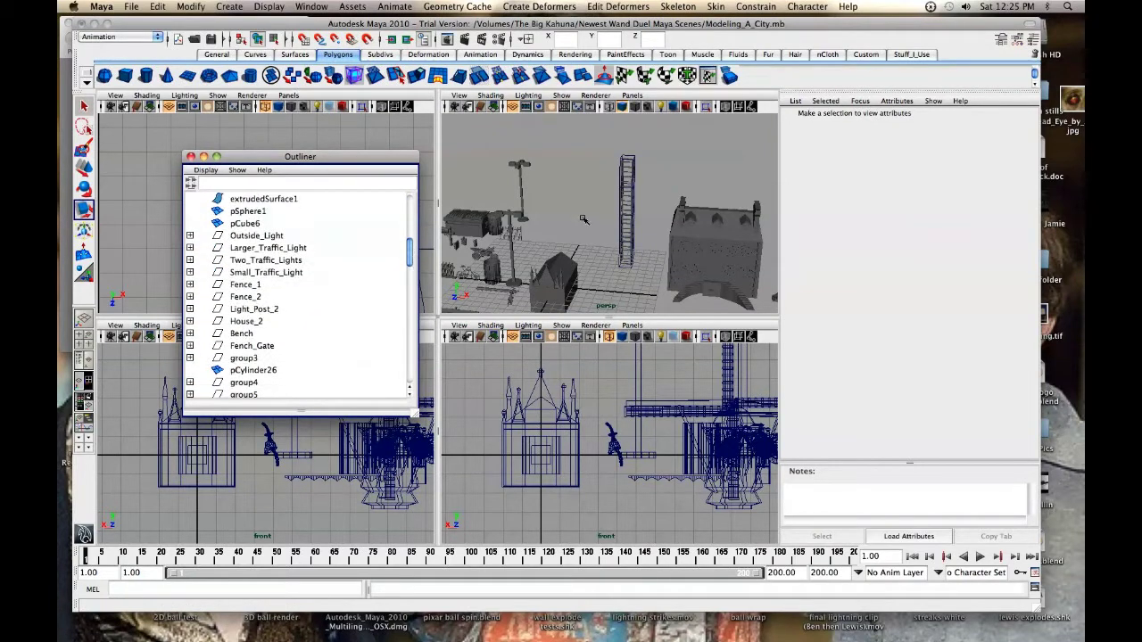
pyautogui.scroll(-10, 313, 291)
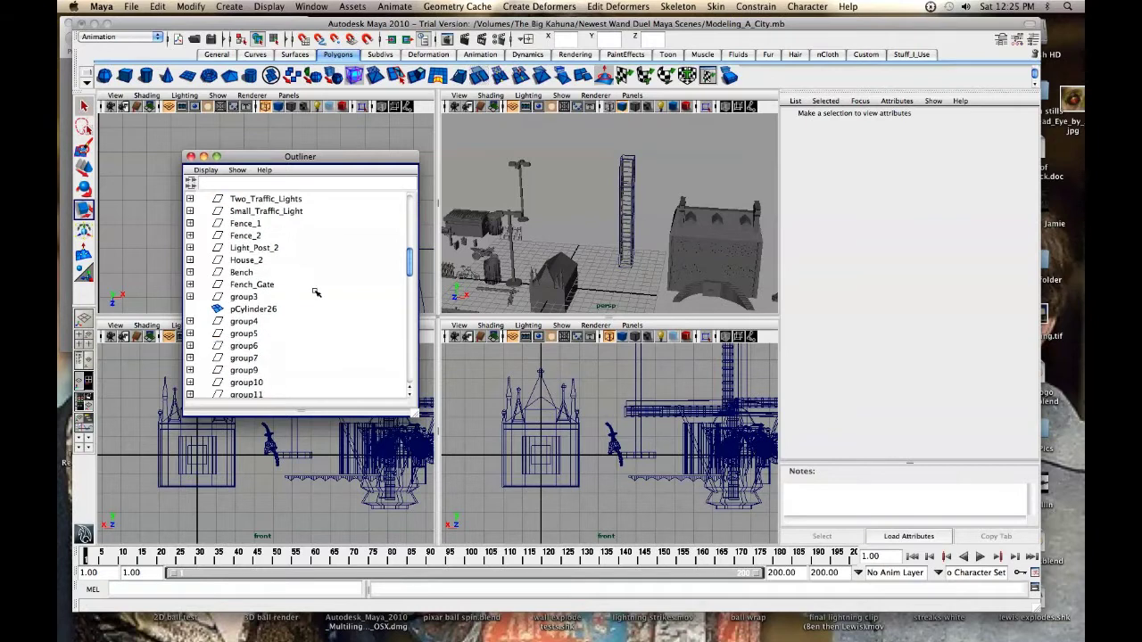
pyautogui.scroll(-2, 314, 292)
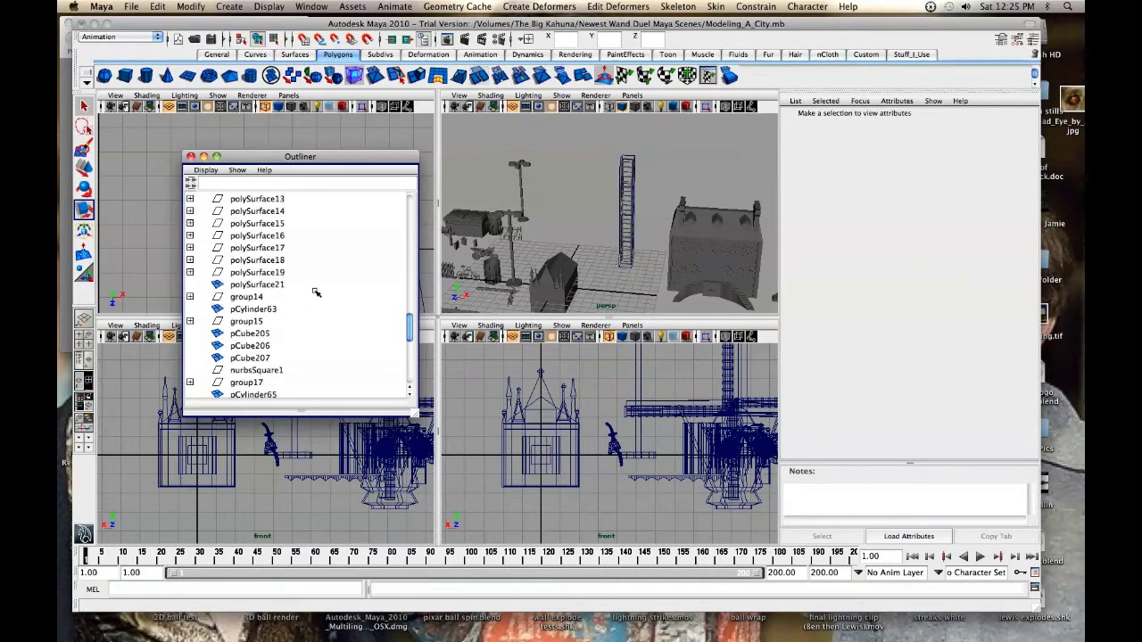
pyautogui.scroll(-7, 315, 293)
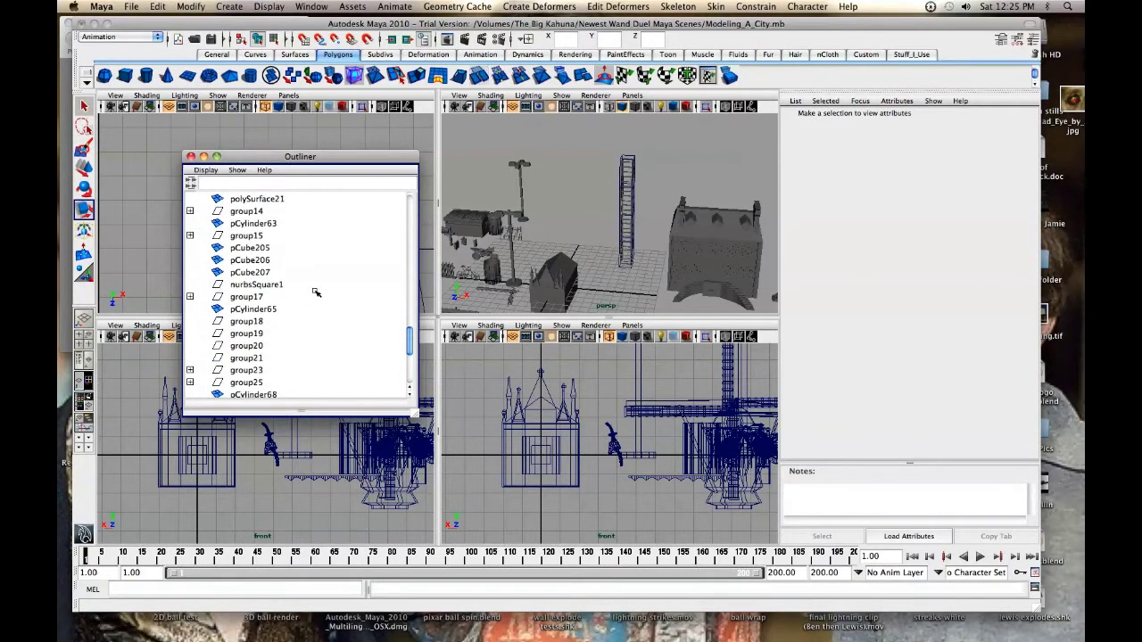
pyautogui.scroll(-3, 315, 293)
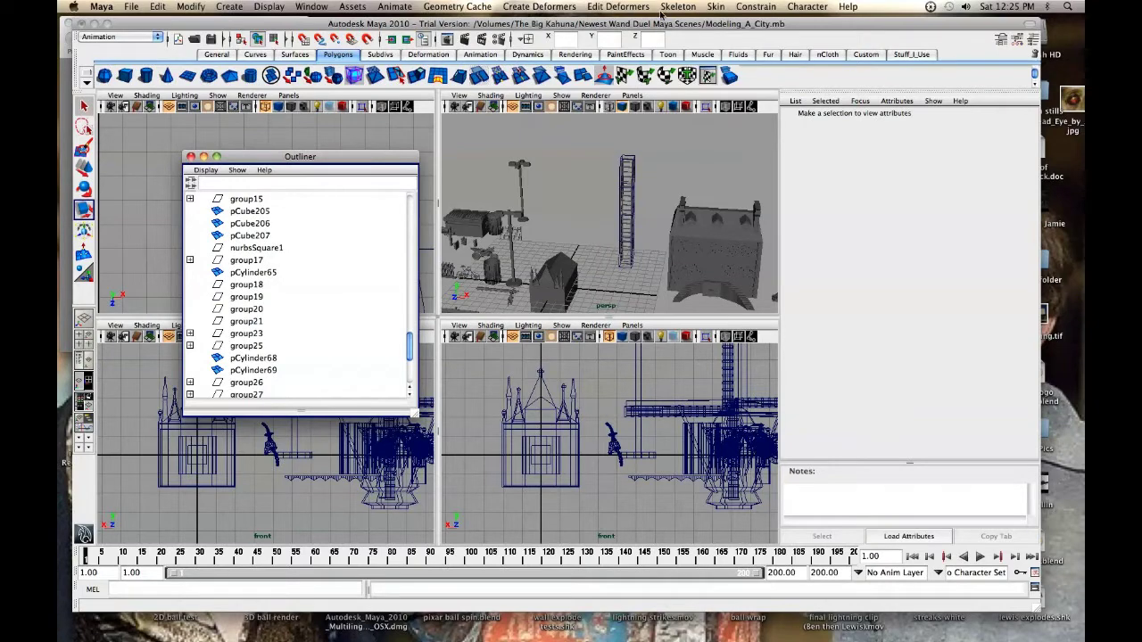
# Step: Group all parts of the small spired building at the grid's centre, and clear the selection
pyautogui.moveTo(661, 21); pyautogui.dragTo(658, 10)
pyautogui.keyDown('alt'); pyautogui.moveTo(526, 245); pyautogui.dragTo(564, 170, button='middle'); pyautogui.keyUp('alt')
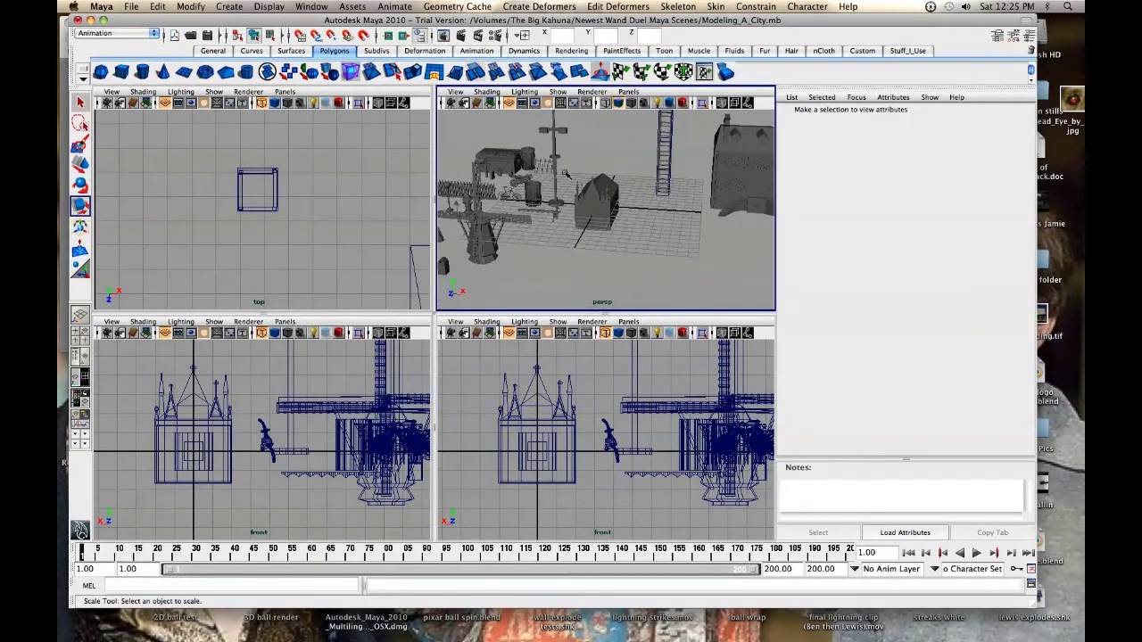
pyautogui.moveTo(572, 167); pyautogui.dragTo(633, 246)
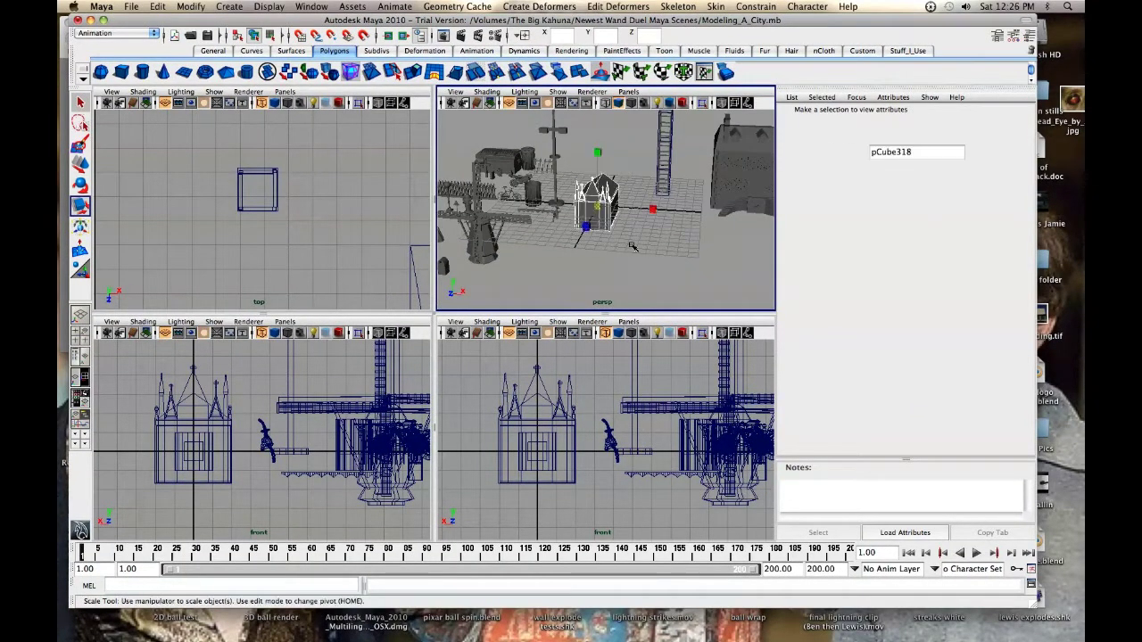
pyautogui.hotkey('ctrl', 'g')
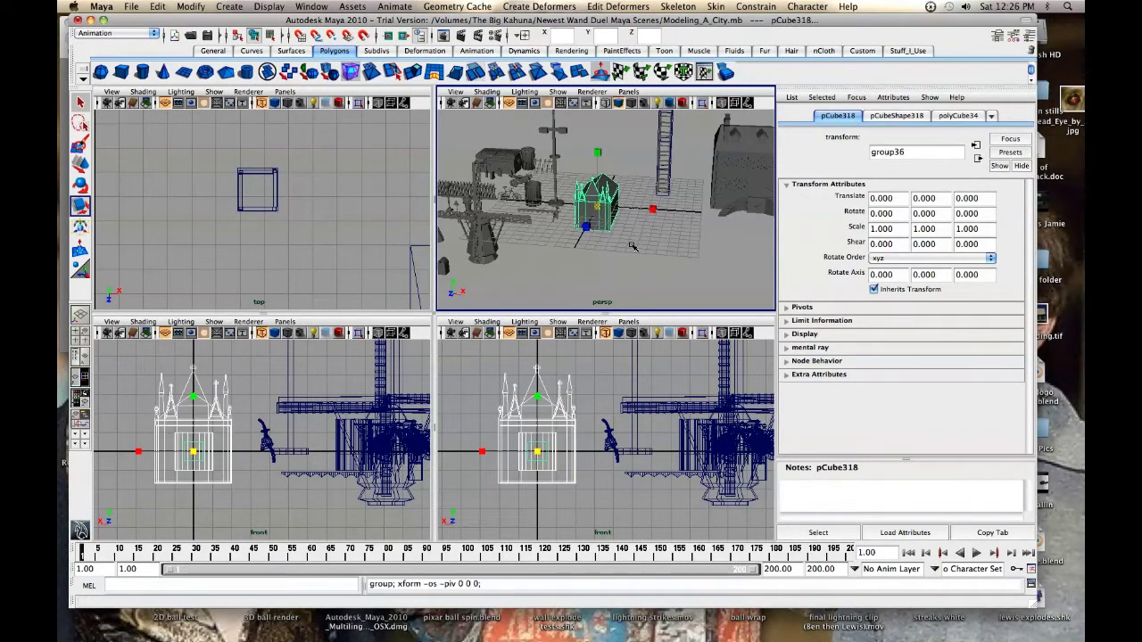
pyautogui.click(632, 247)
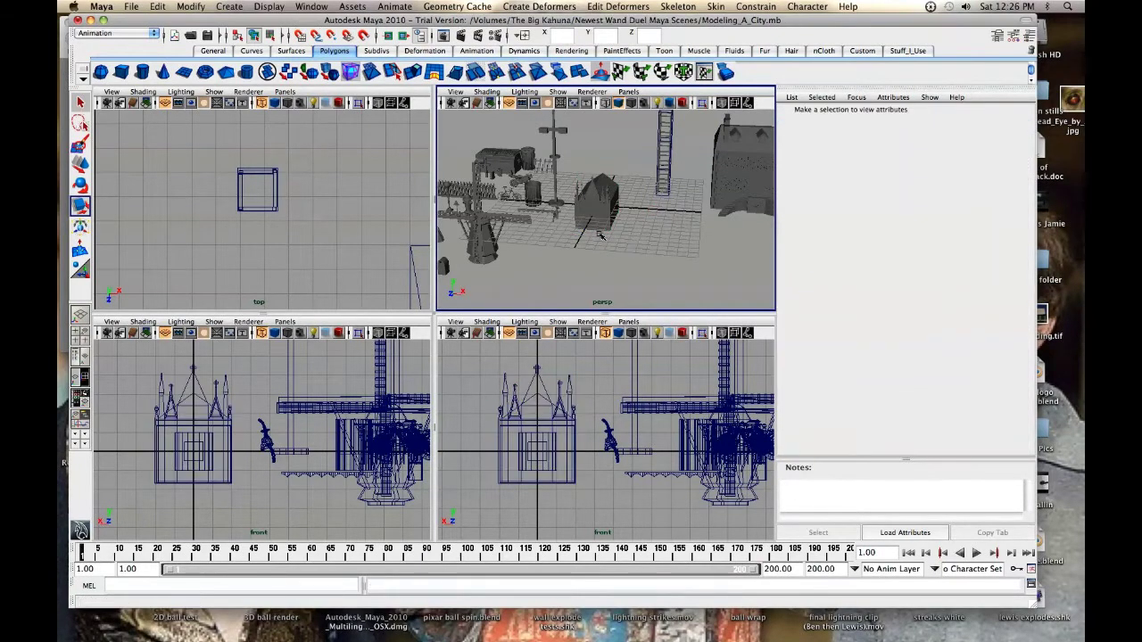
pyautogui.keyDown('alt'); pyautogui.moveTo(601, 235); pyautogui.dragTo(575, 266); pyautogui.keyUp('alt')
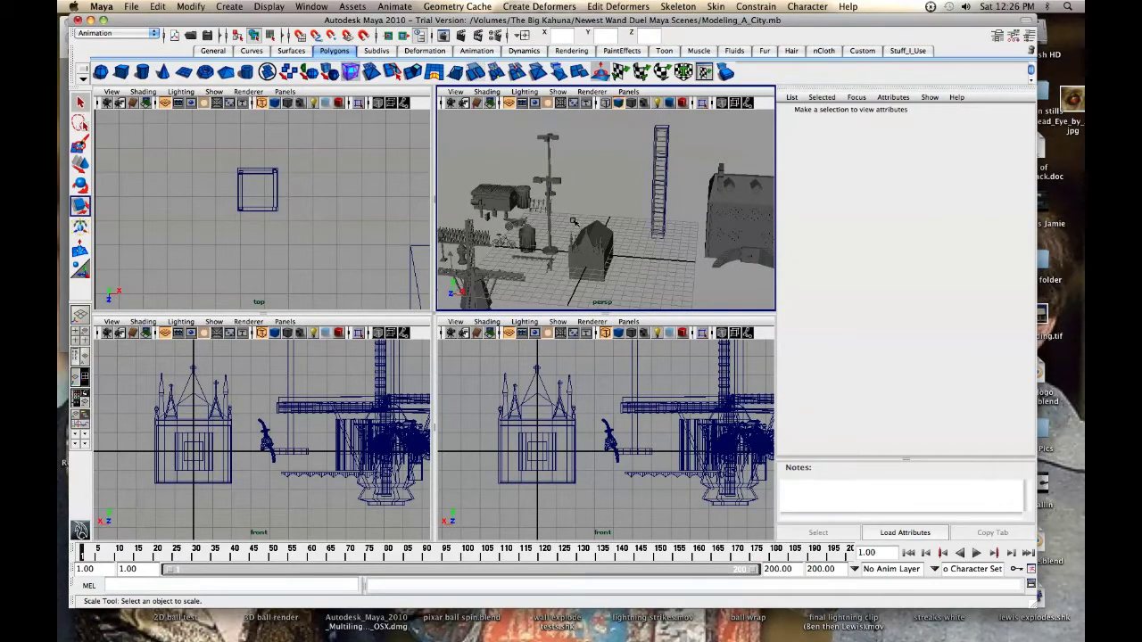
# Step: Rearrange the Maya and Outliner windows so the object list and the S_tower.jpg reference are both uncovered
pyautogui.moveTo(580, 19); pyautogui.dragTo(883, 70)
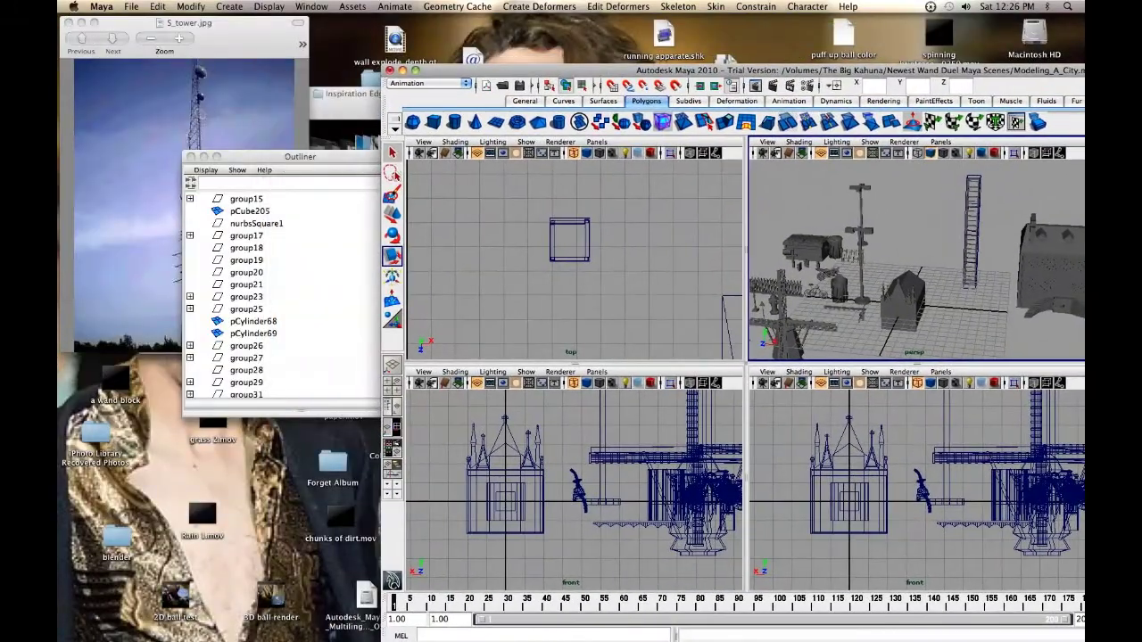
pyautogui.moveTo(250, 161); pyautogui.dragTo(231, 161)
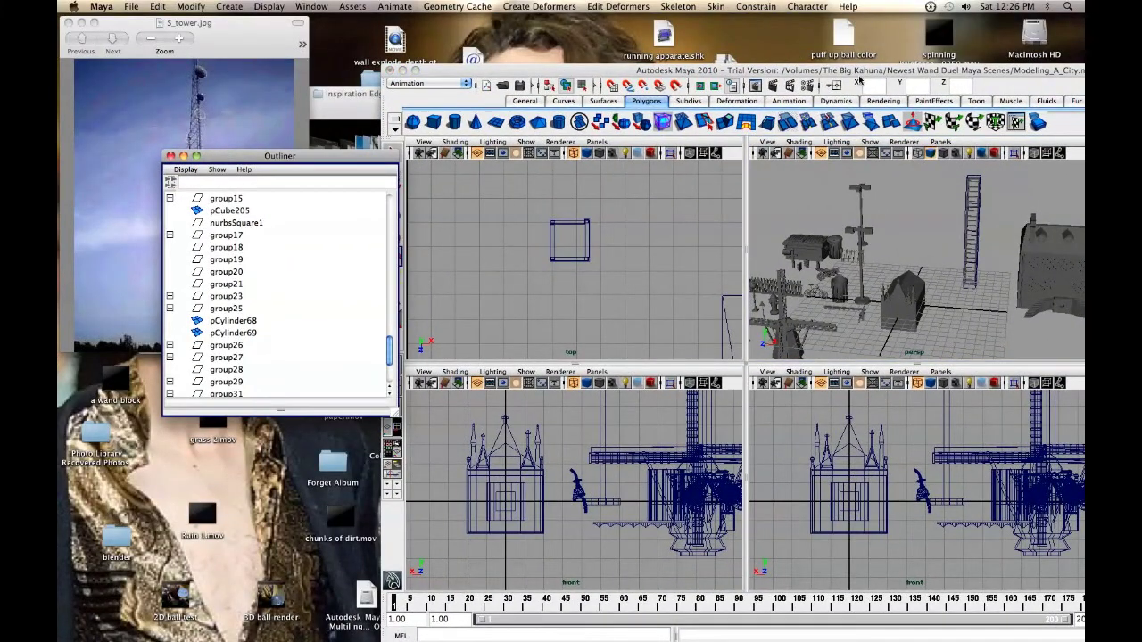
pyautogui.moveTo(861, 77); pyautogui.dragTo(675, 67)
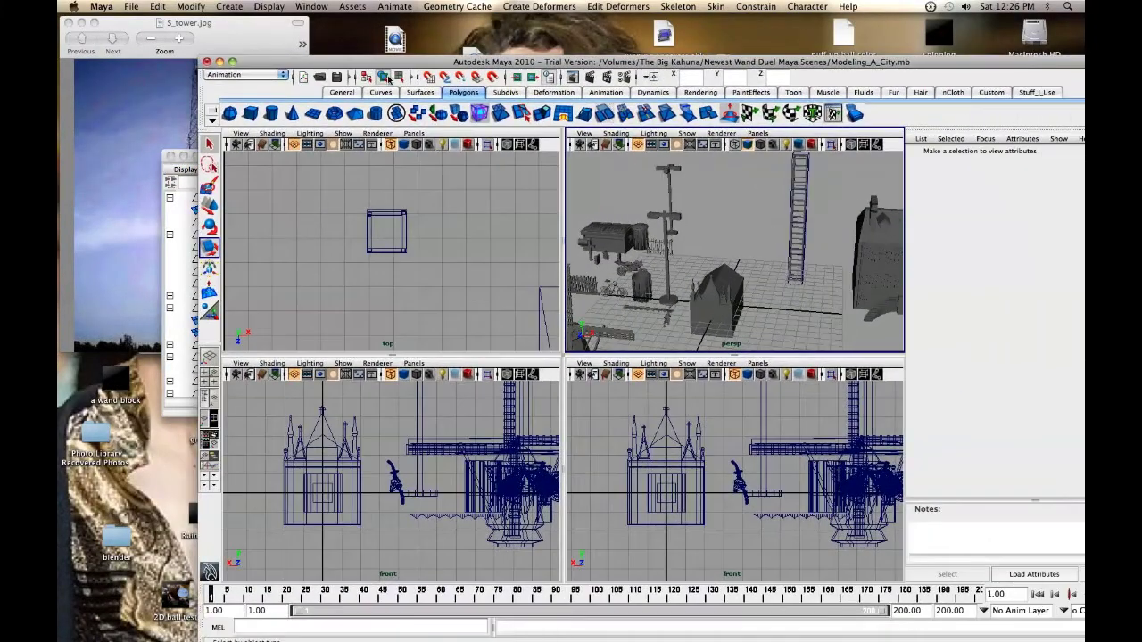
pyautogui.moveTo(394, 64); pyautogui.dragTo(596, 54)
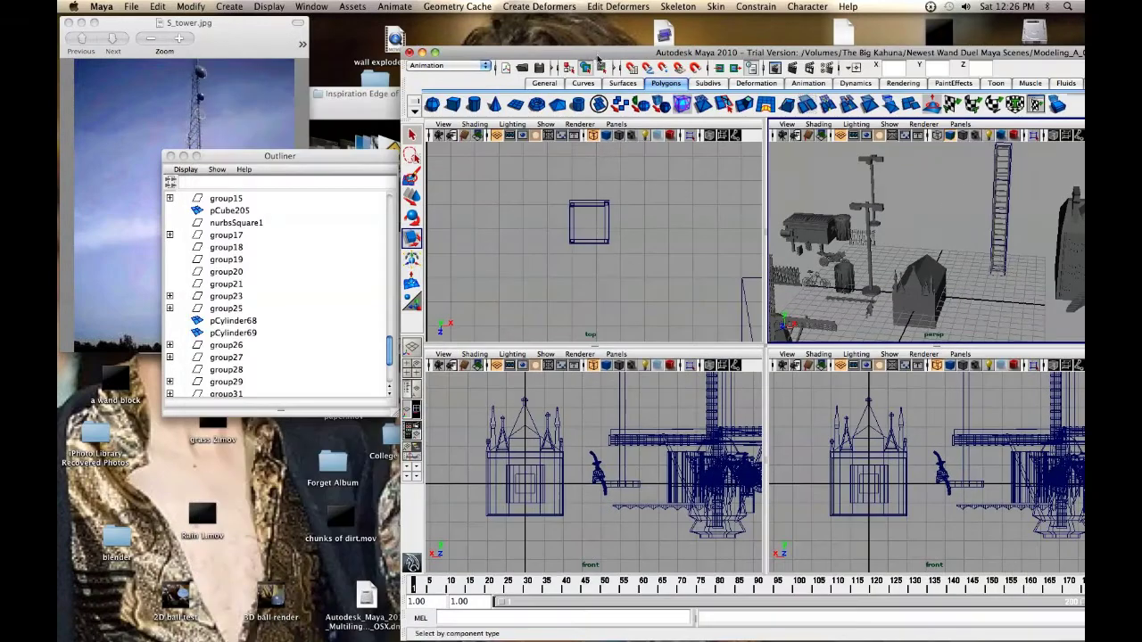
# Step: Find the lattice deformer near the end of the Outliner list and select only ffd1Lattice, without ffd1Base
pyautogui.click(272, 159)
pyautogui.moveTo(388, 342); pyautogui.dragTo(389, 361)
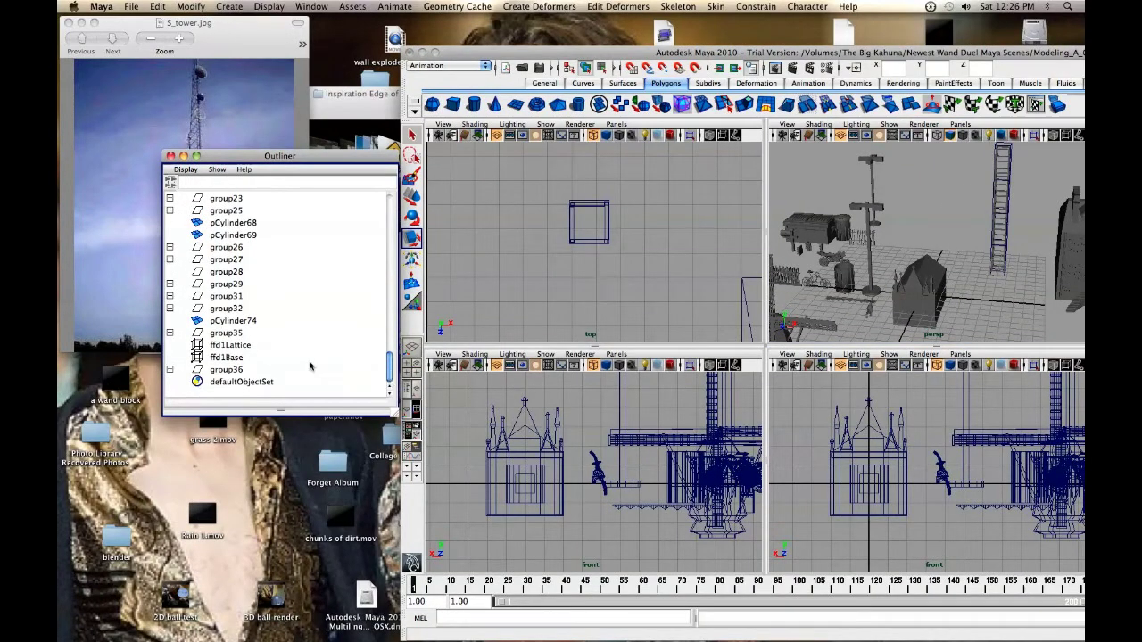
pyautogui.click(233, 345)
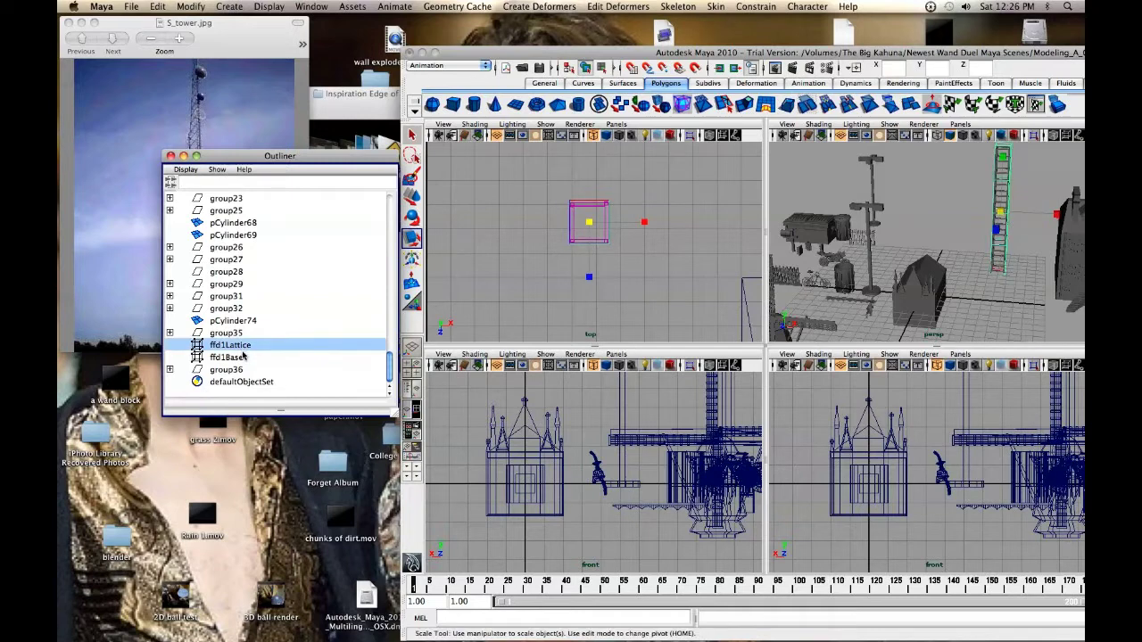
pyautogui.keyDown('shift'); pyautogui.click(227, 357); pyautogui.keyUp('shift')
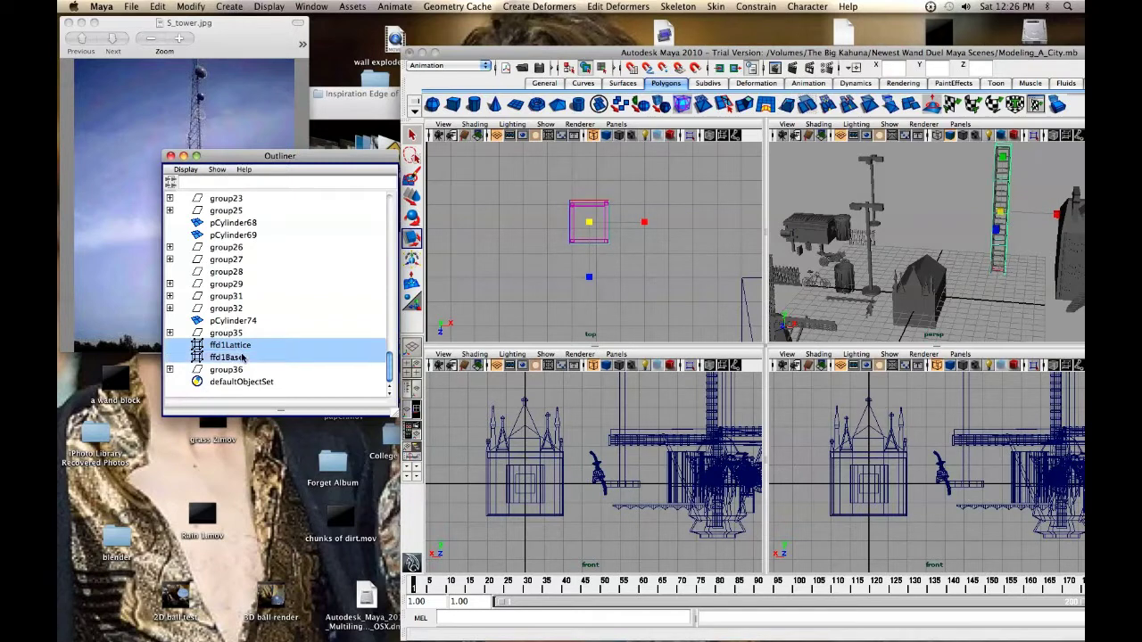
pyautogui.click(243, 345)
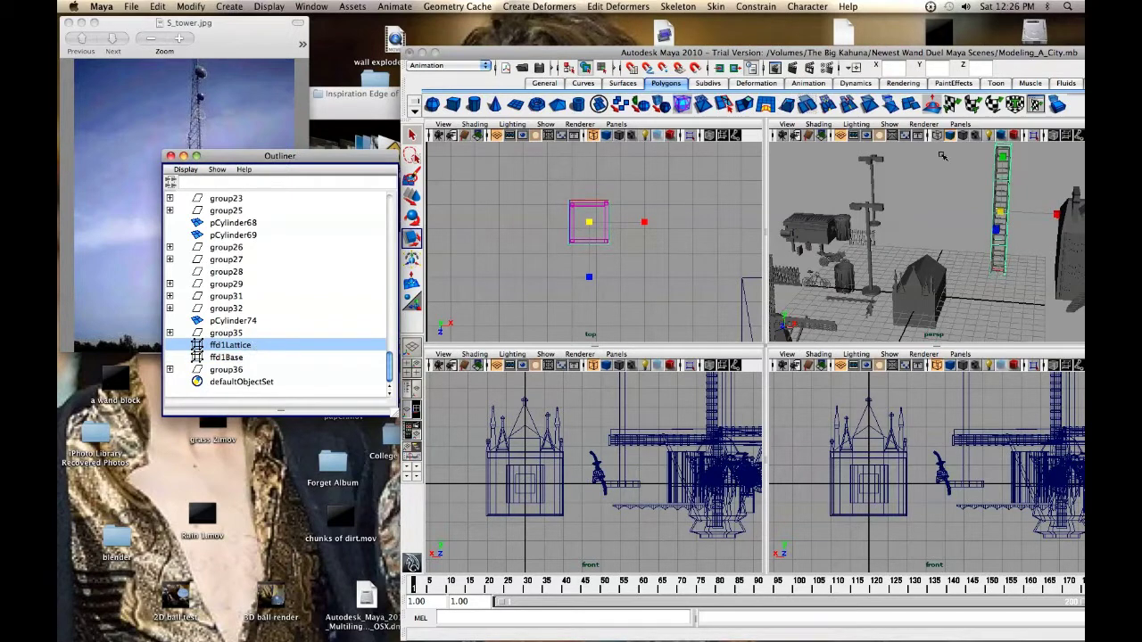
# Step: Bring the full Maya workspace back into view and switch ffd1Lattice to lattice point editing in the perspective view
pyautogui.keyDown('alt'); pyautogui.moveTo(970, 185); pyautogui.dragTo(850, 199); pyautogui.keyUp('alt')
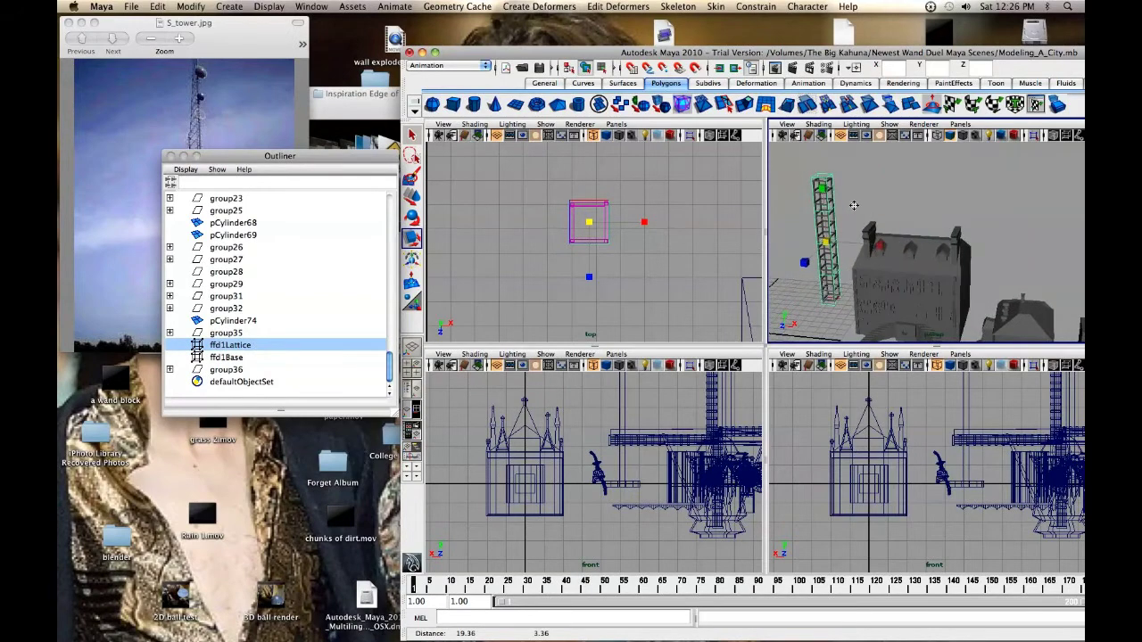
pyautogui.hotkey('ctrl', 'a')
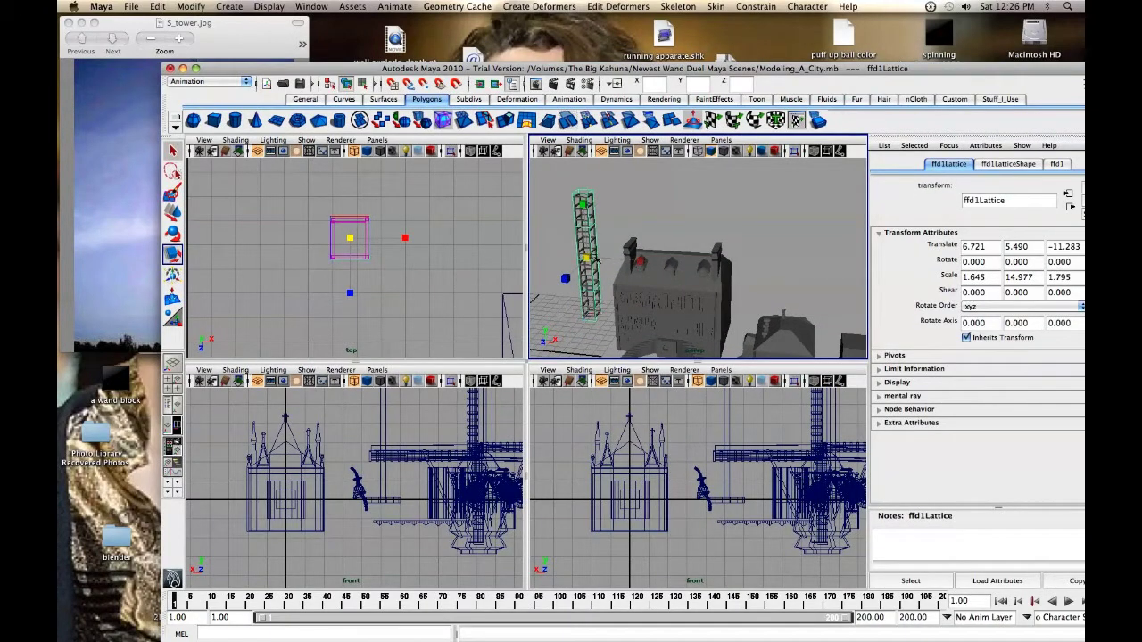
pyautogui.keyDown('alt'); pyautogui.moveTo(597, 259); pyautogui.dragTo(676, 265); pyautogui.keyUp('alt')
pyautogui.scroll(2, 676, 266)
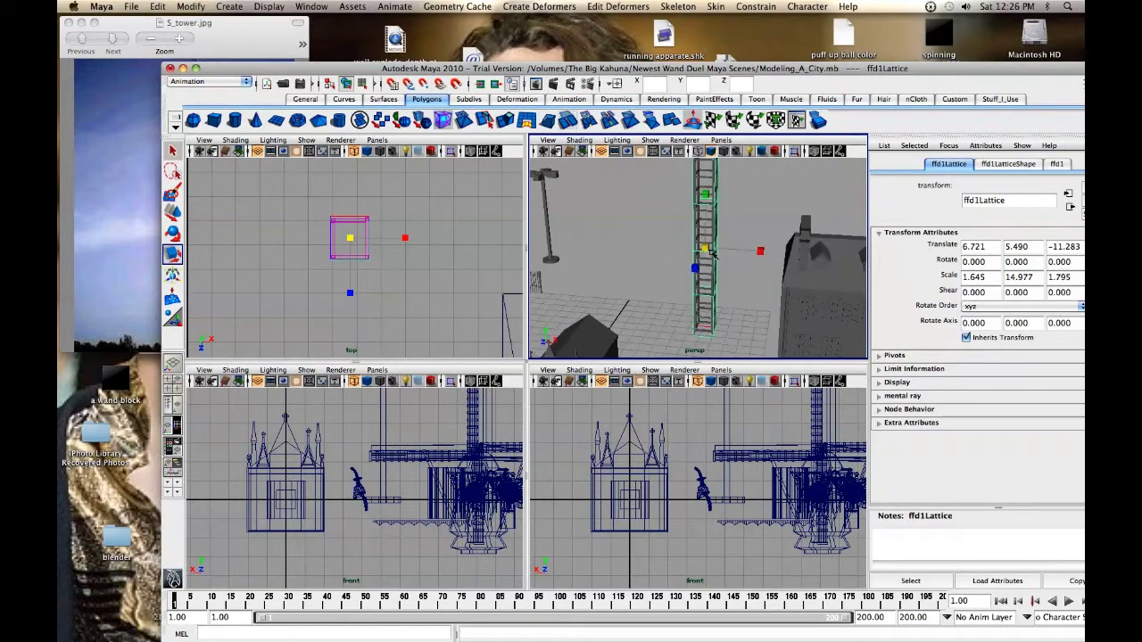
pyautogui.rightClick(712, 297)
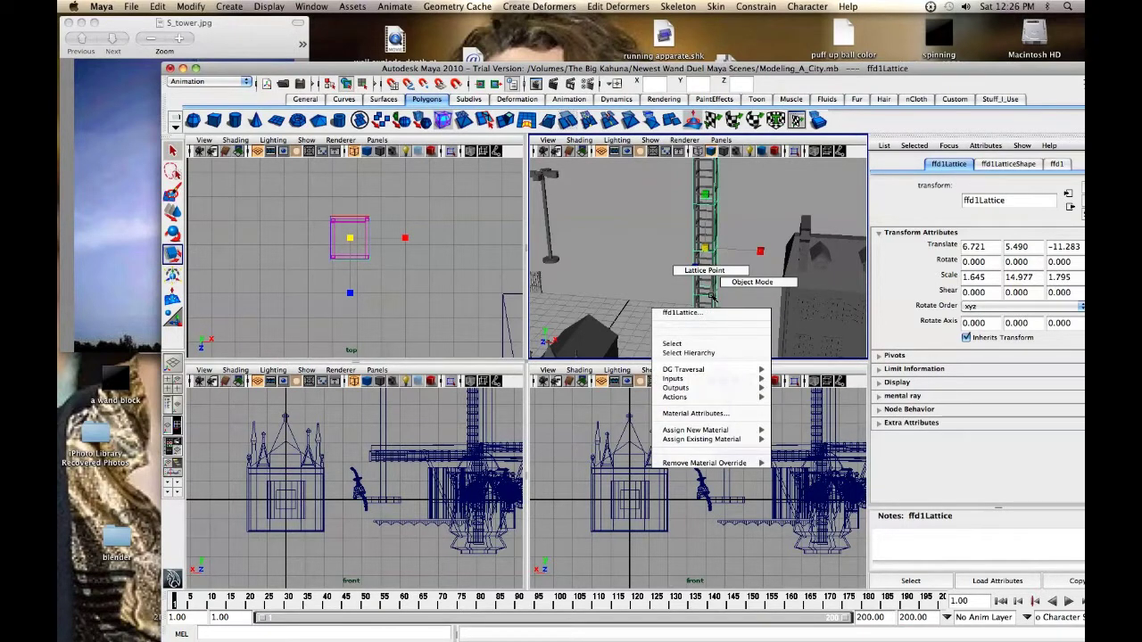
pyautogui.moveTo(712, 297); pyautogui.dragTo(785, 289, button='right')
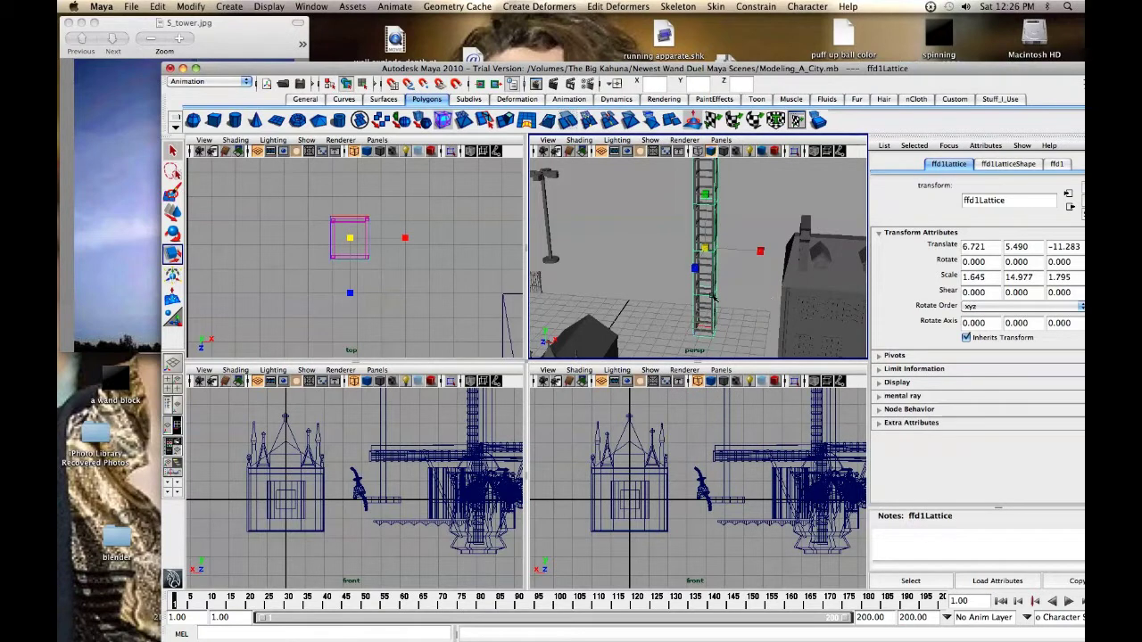
pyautogui.rightClick(713, 298)
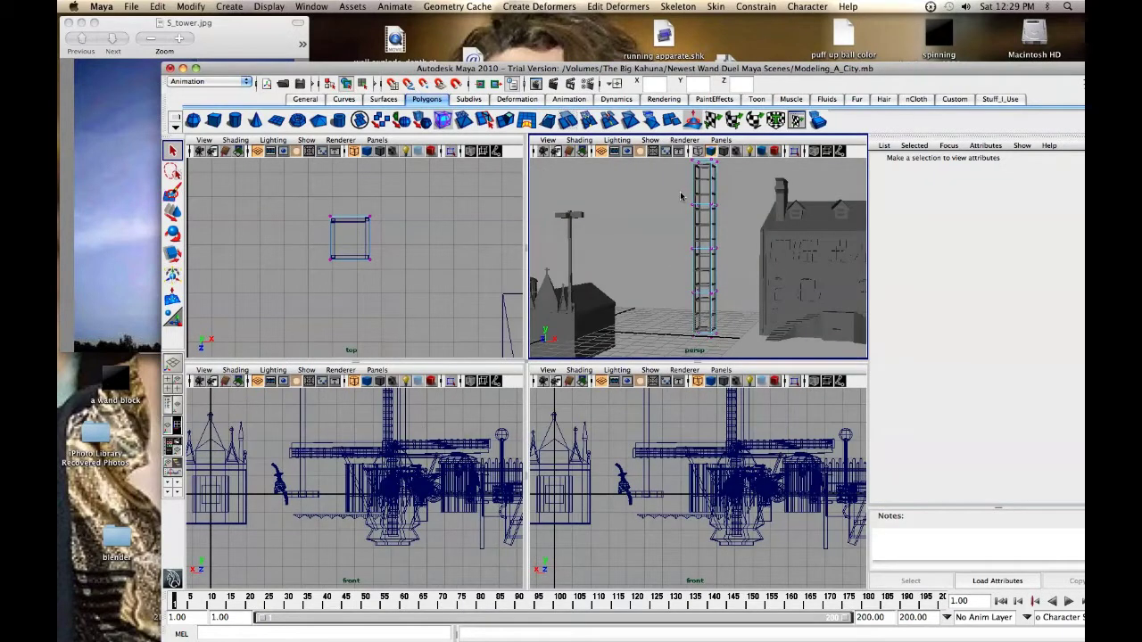
# Step: Scale the horizontal rows of lattice points below the top outward, progressively wider toward the base, to taper the tower
pyautogui.click(720, 207)
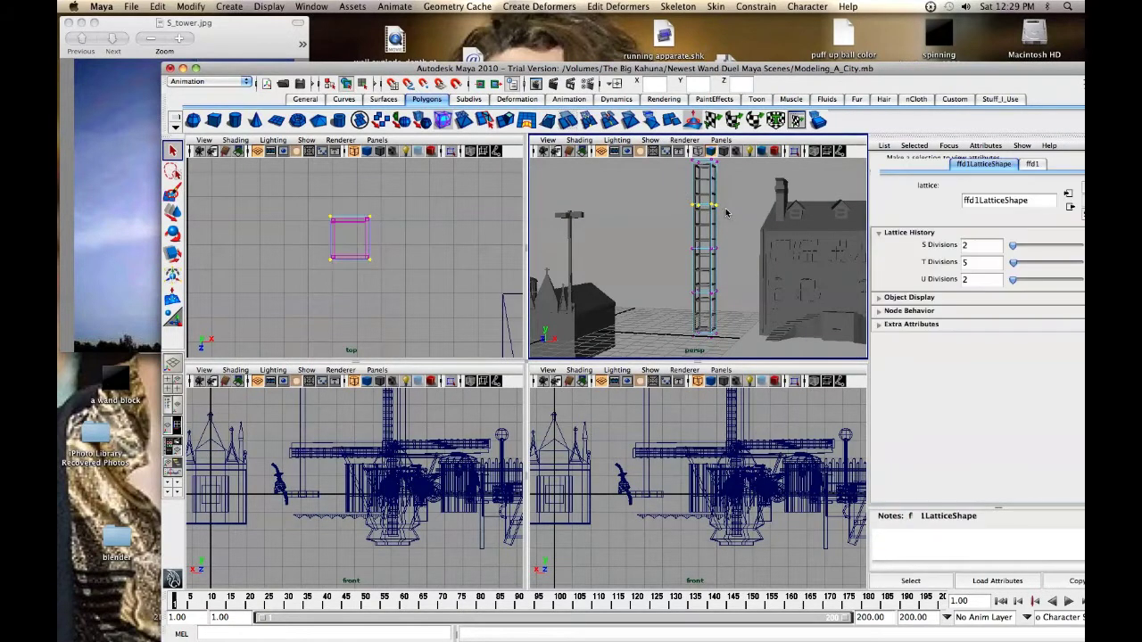
pyautogui.press('r')
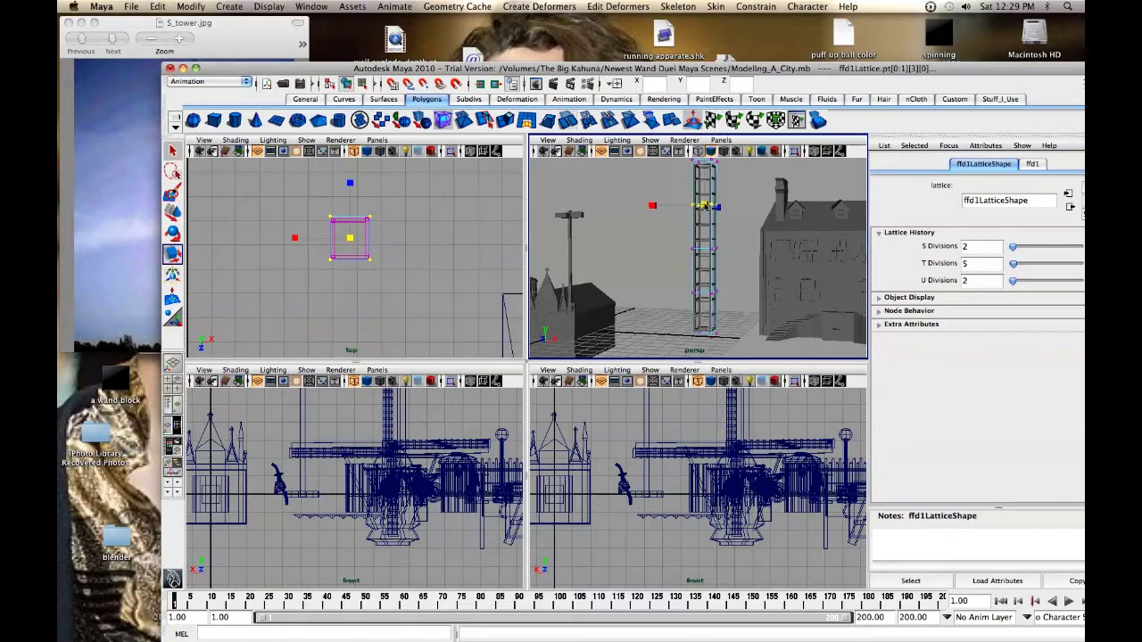
pyautogui.moveTo(704, 206); pyautogui.dragTo(719, 267)
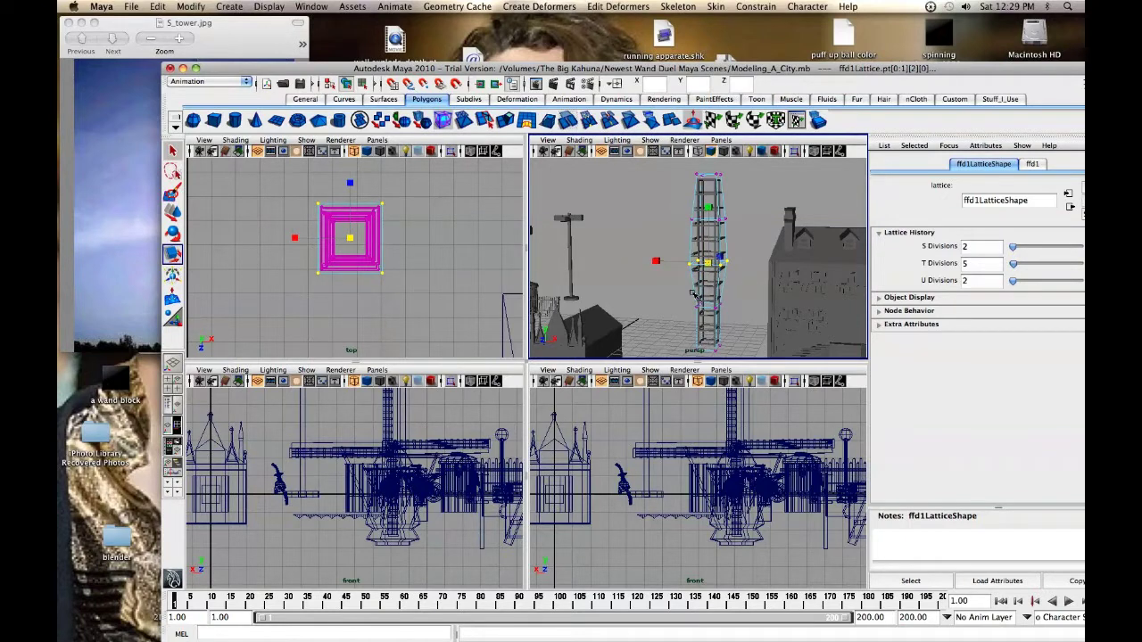
pyautogui.moveTo(688, 293); pyautogui.dragTo(722, 309)
pyautogui.moveTo(725, 353); pyautogui.dragTo(663, 332)
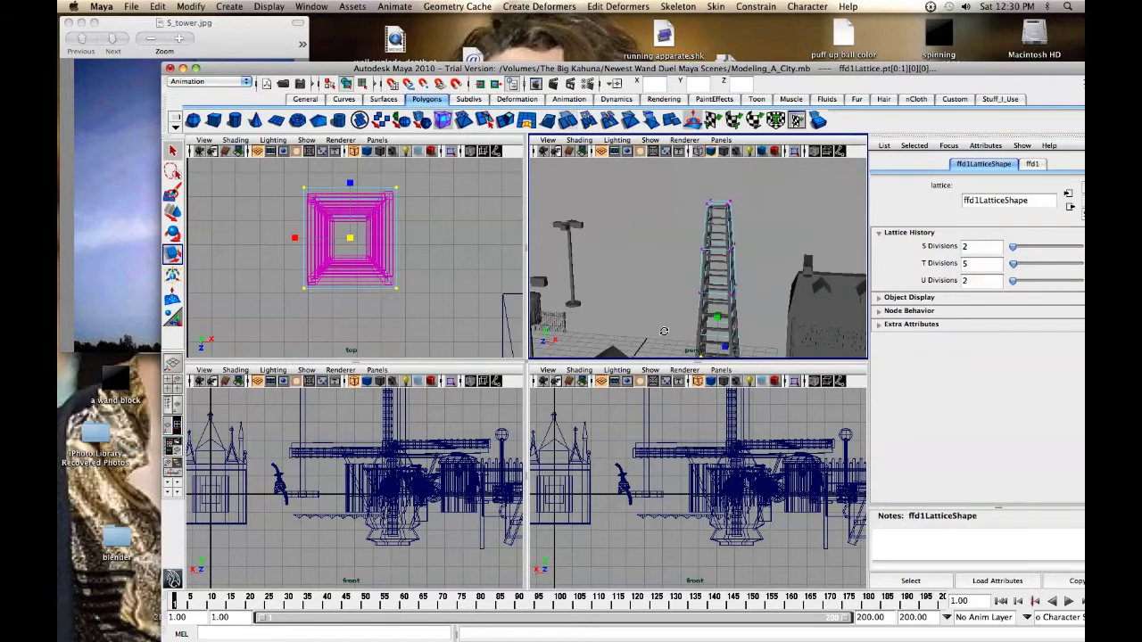
# Step: Deselect the lattice points, return the lattice to object mode and view the whole tower among the city models
pyautogui.click(660, 304)
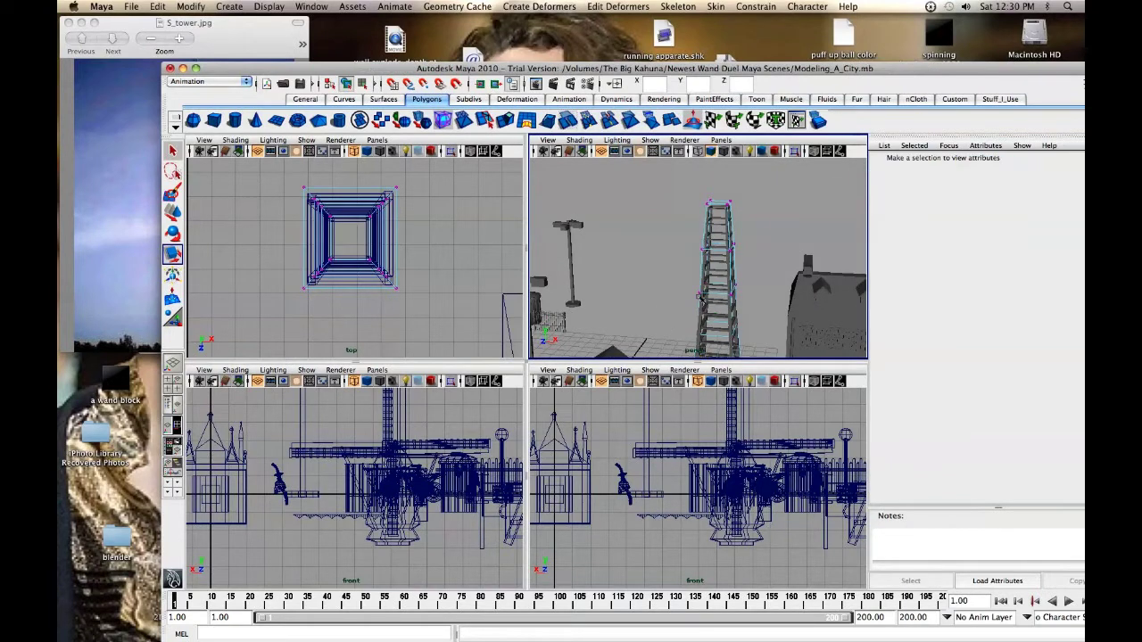
pyautogui.moveTo(702, 292); pyautogui.dragTo(730, 278, button='right')
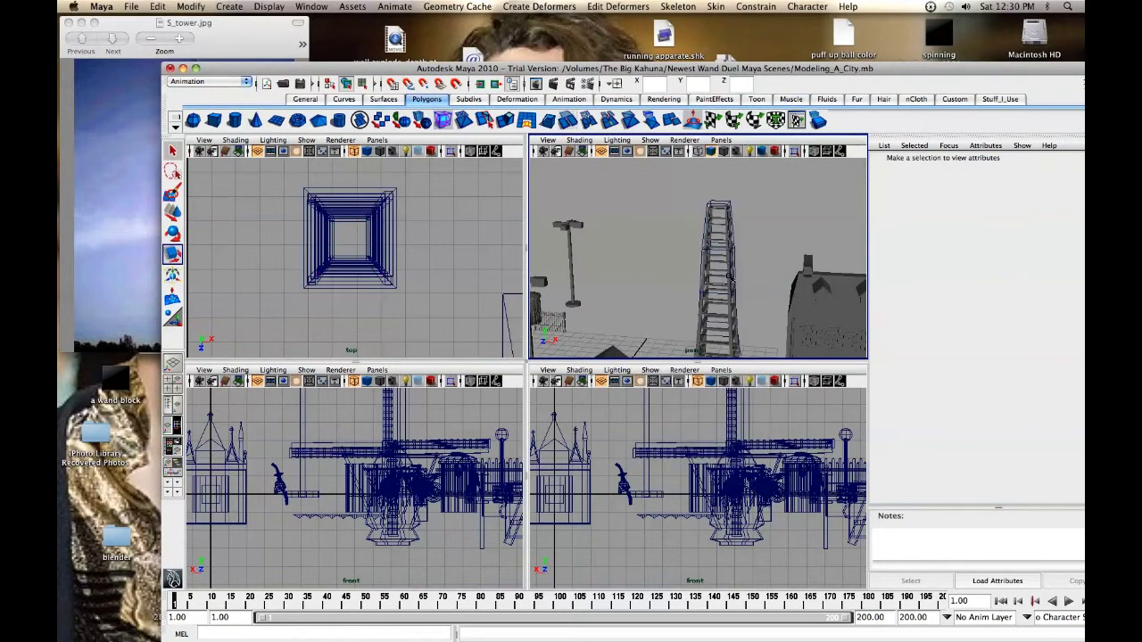
pyautogui.keyDown('alt'); pyautogui.moveTo(701, 311); pyautogui.dragTo(699, 314); pyautogui.keyUp('alt')
pyautogui.scroll(-8, 698, 310)
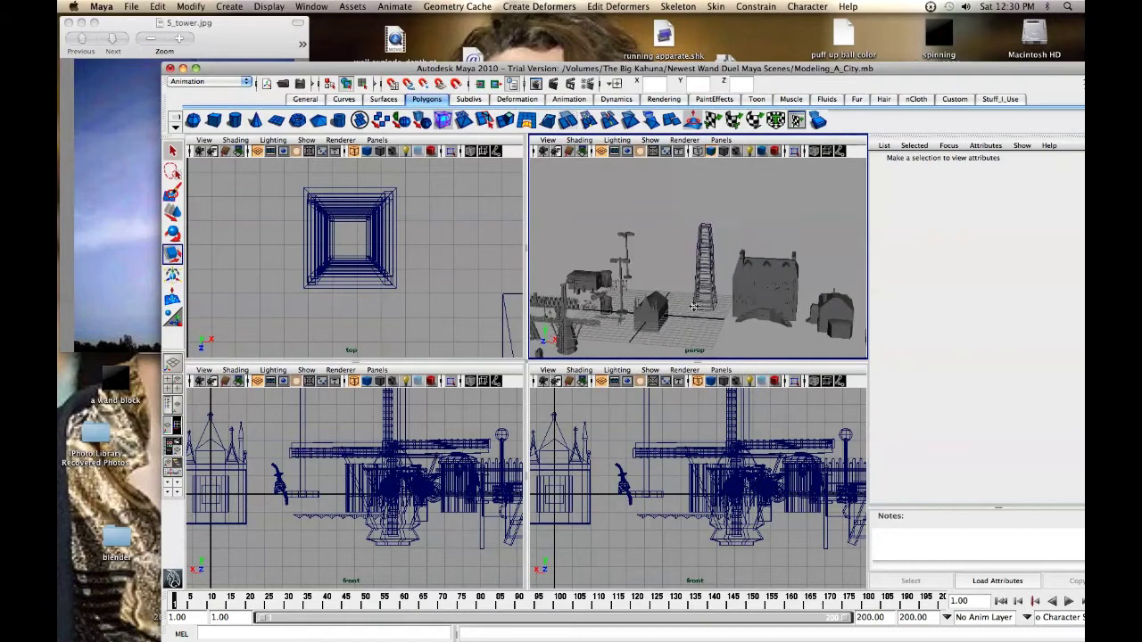
# Step: Create a polygon cube and move it along X to about 8.24, in front of the lattice tower
pyautogui.scroll(6, 693, 305)
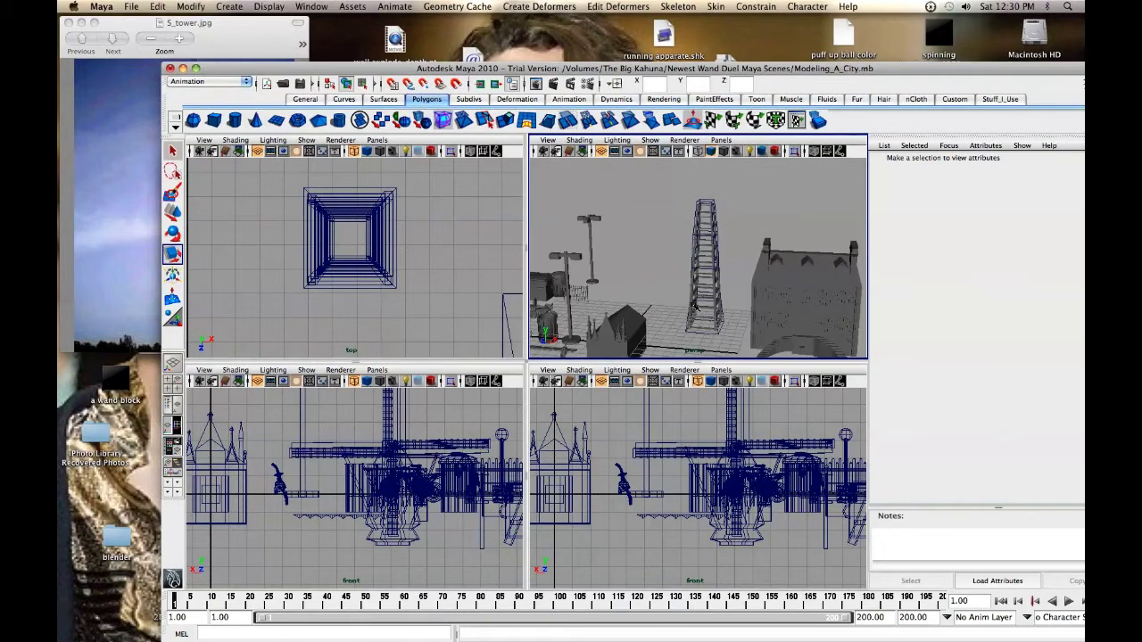
pyautogui.click(214, 120)
pyautogui.press('w')
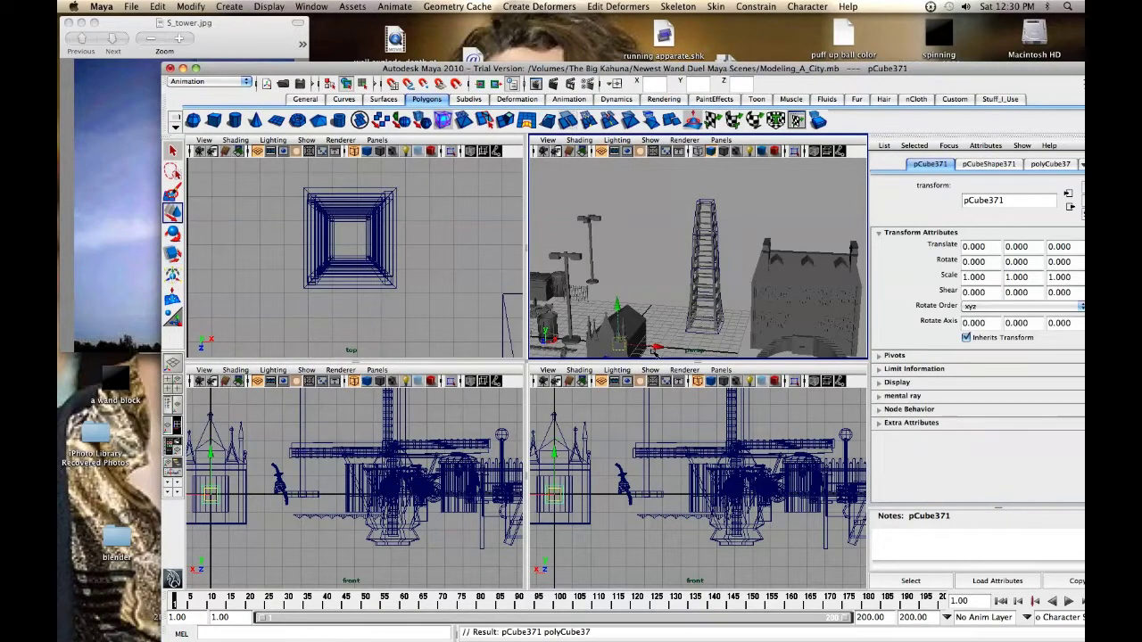
pyautogui.moveTo(654, 350); pyautogui.dragTo(703, 352)
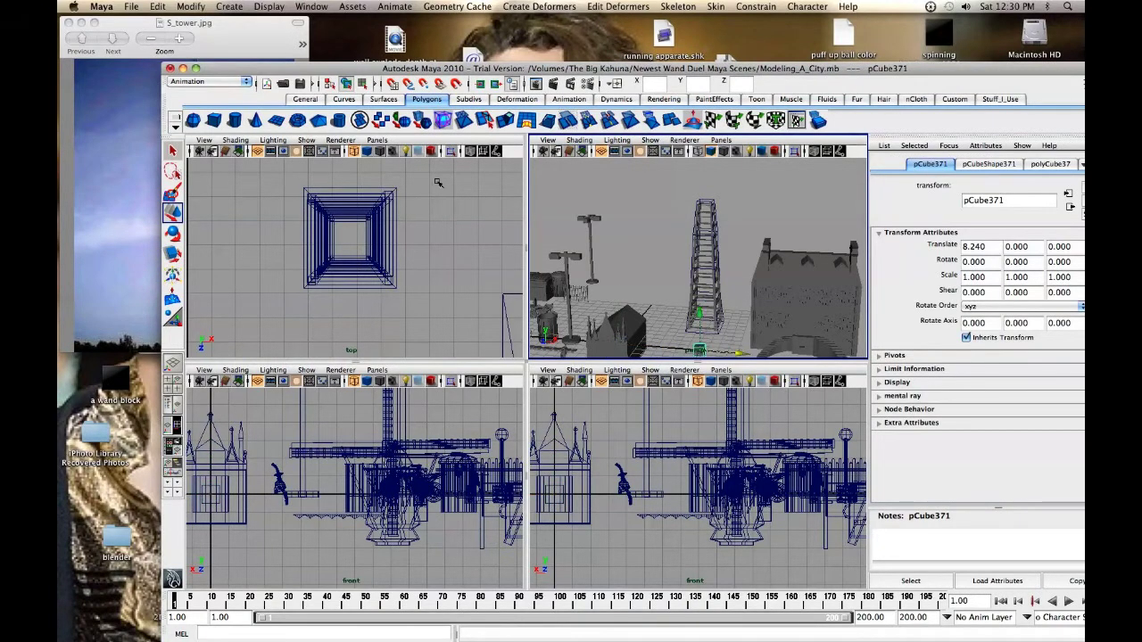
# Step: Create a polygon cylinder and move it to about 4.4 in X and 1.05 in Y, beside the cube
pyautogui.click(233, 120)
pyautogui.moveTo(646, 337); pyautogui.dragTo(691, 337)
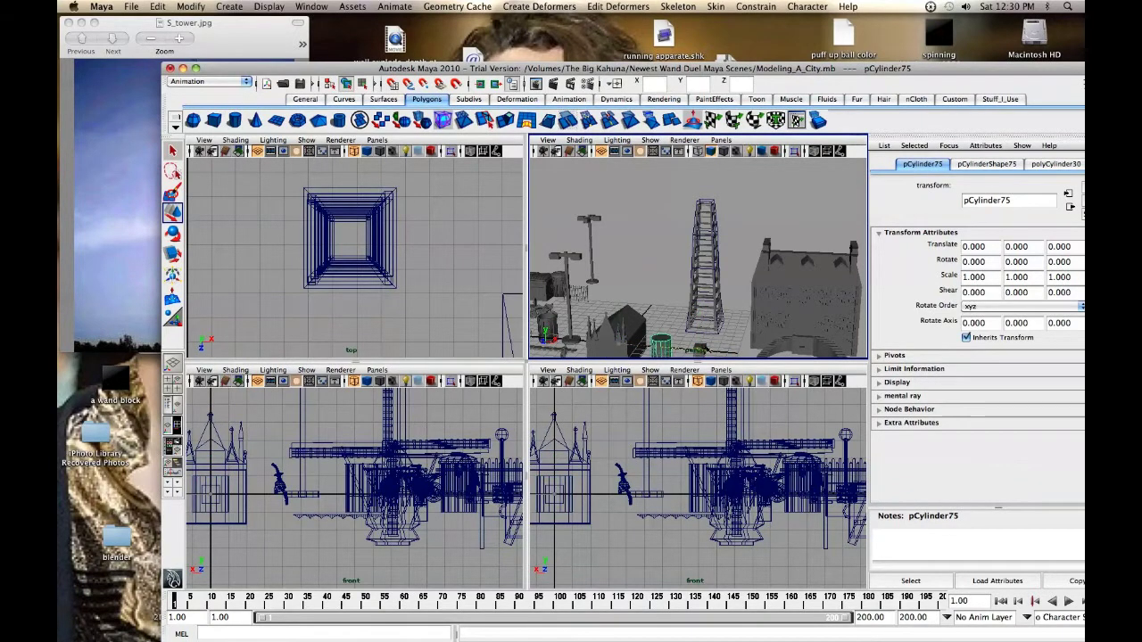
pyautogui.keyDown('alt'); pyautogui.moveTo(698, 332); pyautogui.dragTo(700, 316, button='middle'); pyautogui.keyUp('alt')
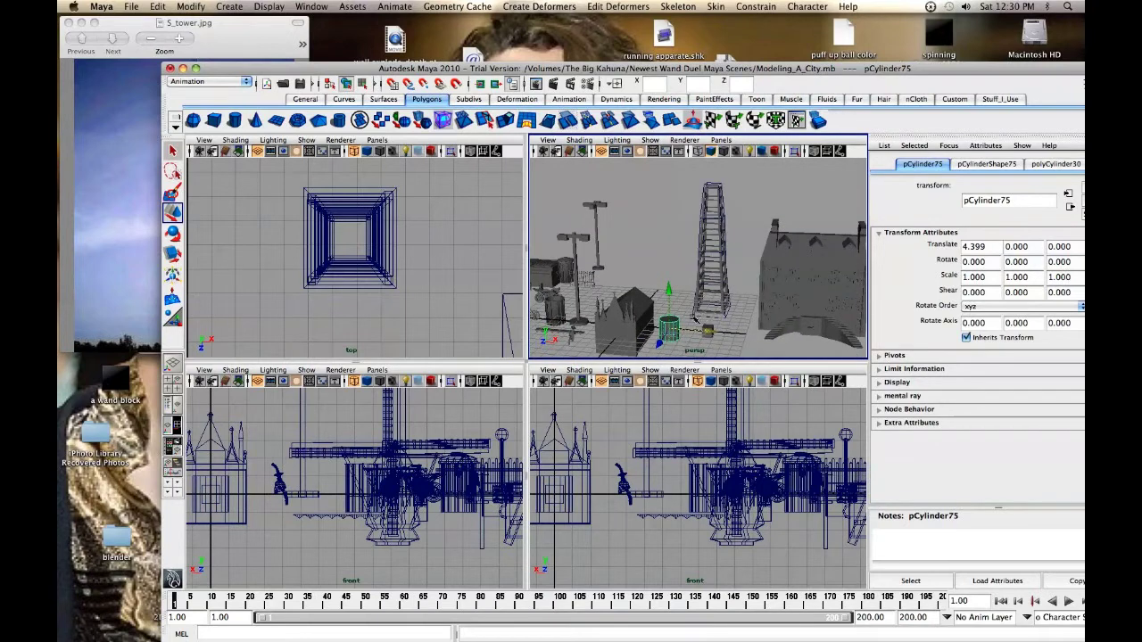
pyautogui.moveTo(669, 291); pyautogui.dragTo(669, 278)
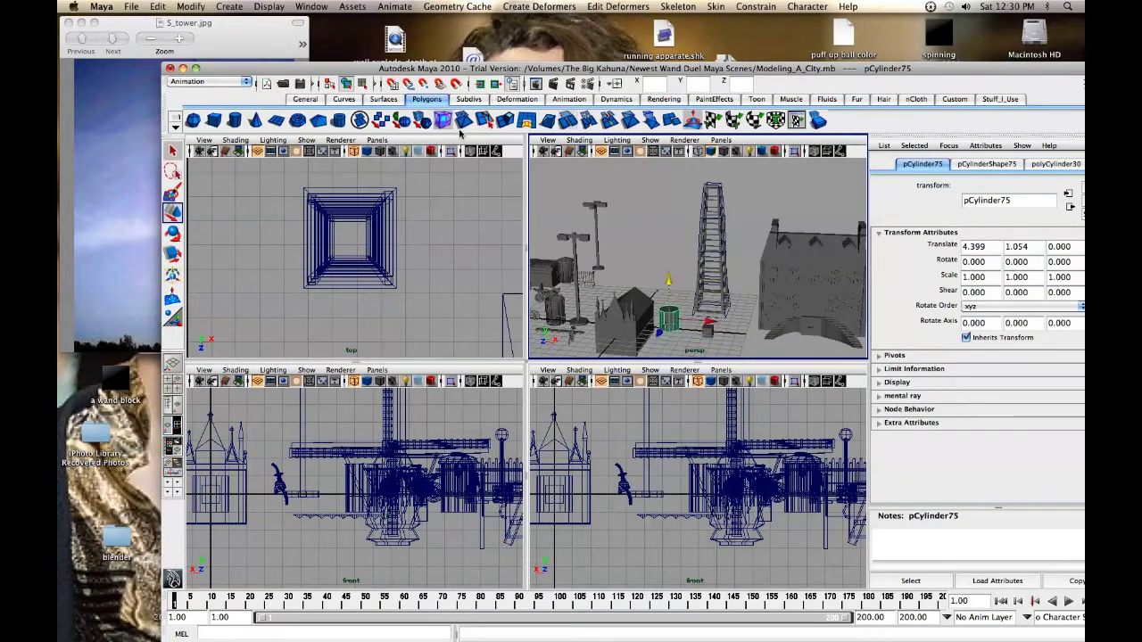
pyautogui.click(190, 6)
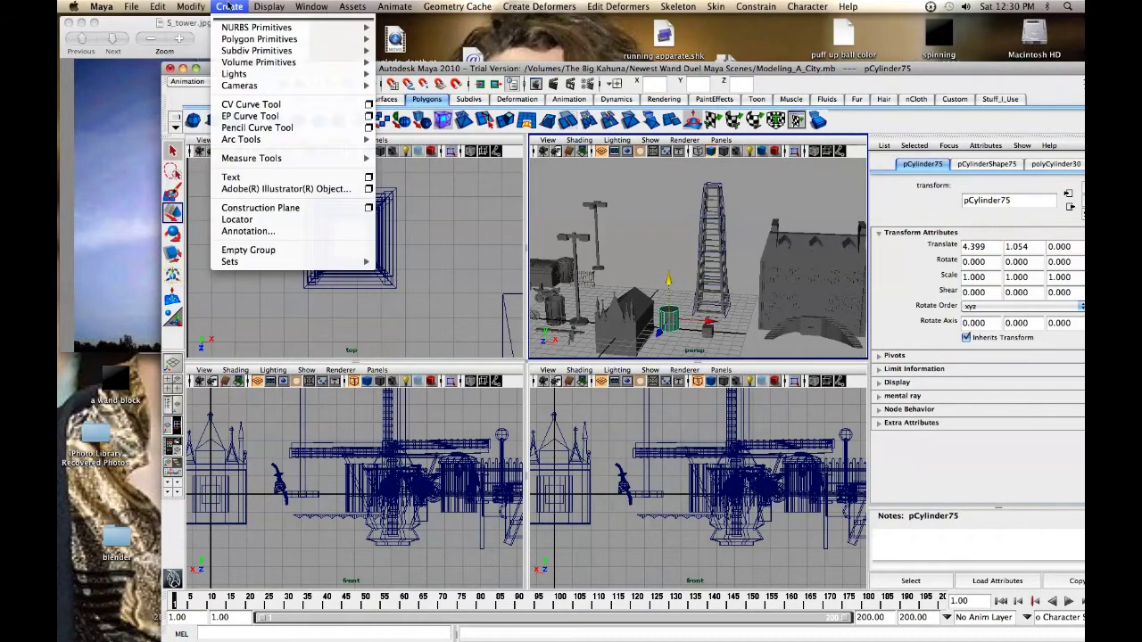
pyautogui.moveTo(239, 41)
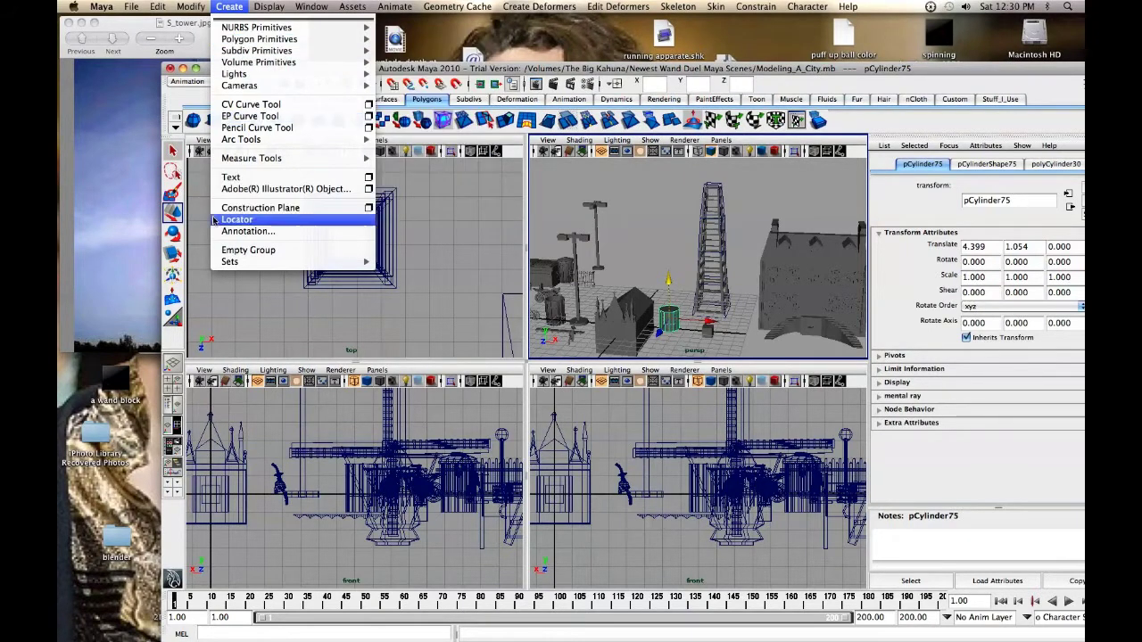
pyautogui.click(421, 284)
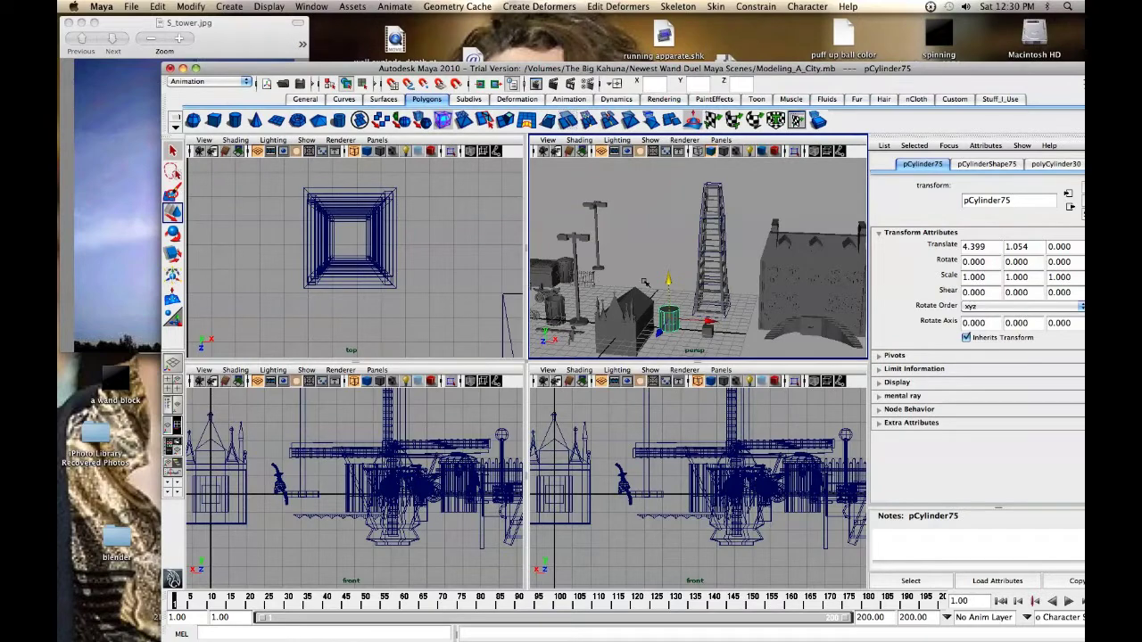
# Step: Bring the whole Maya window into view, show the Channel Box and expand the cylinder's polyCylinder30 construction inputs
pyautogui.scroll(4, 652, 316)
pyautogui.keyDown('alt'); pyautogui.moveTo(653, 316); pyautogui.dragTo(653, 233, button='middle'); pyautogui.keyUp('alt')
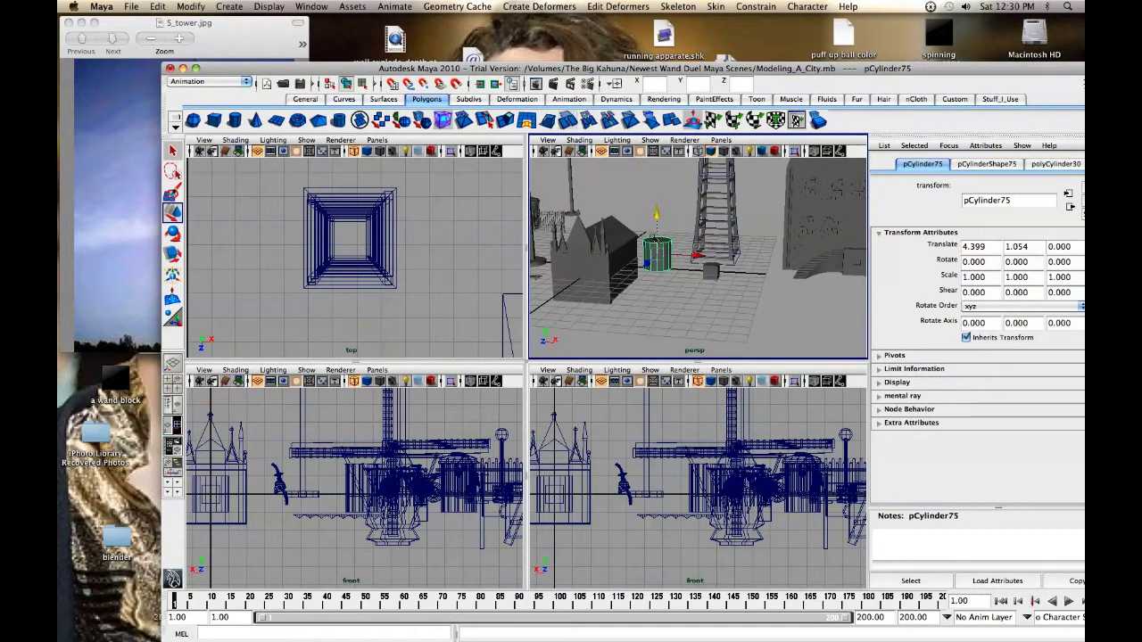
pyautogui.moveTo(1067, 68); pyautogui.dragTo(963, 59)
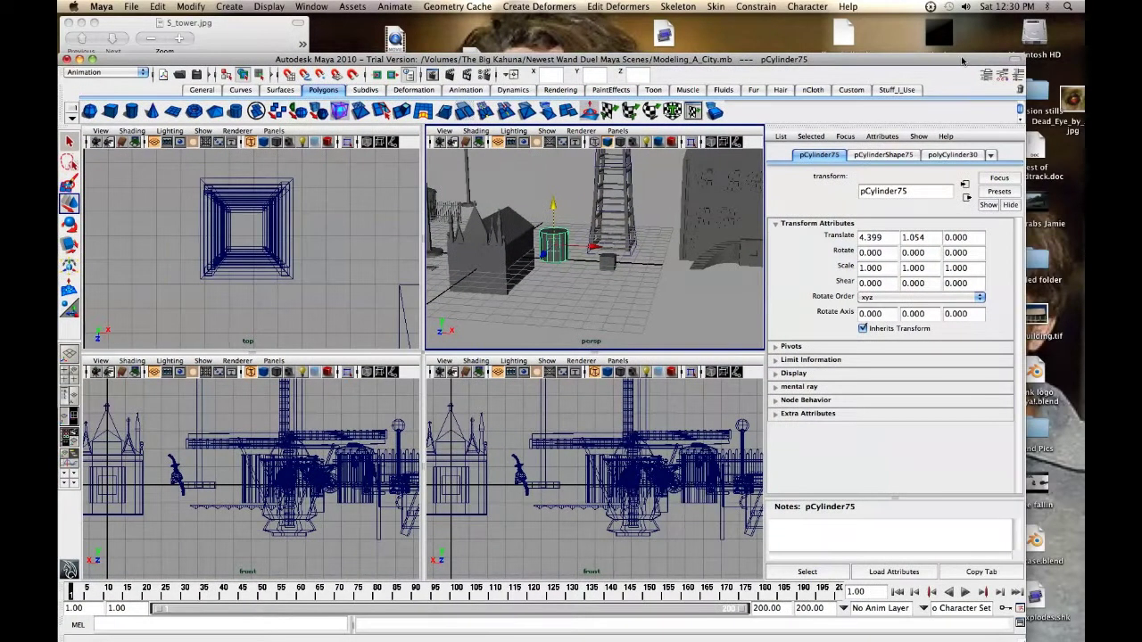
pyautogui.click(1018, 75)
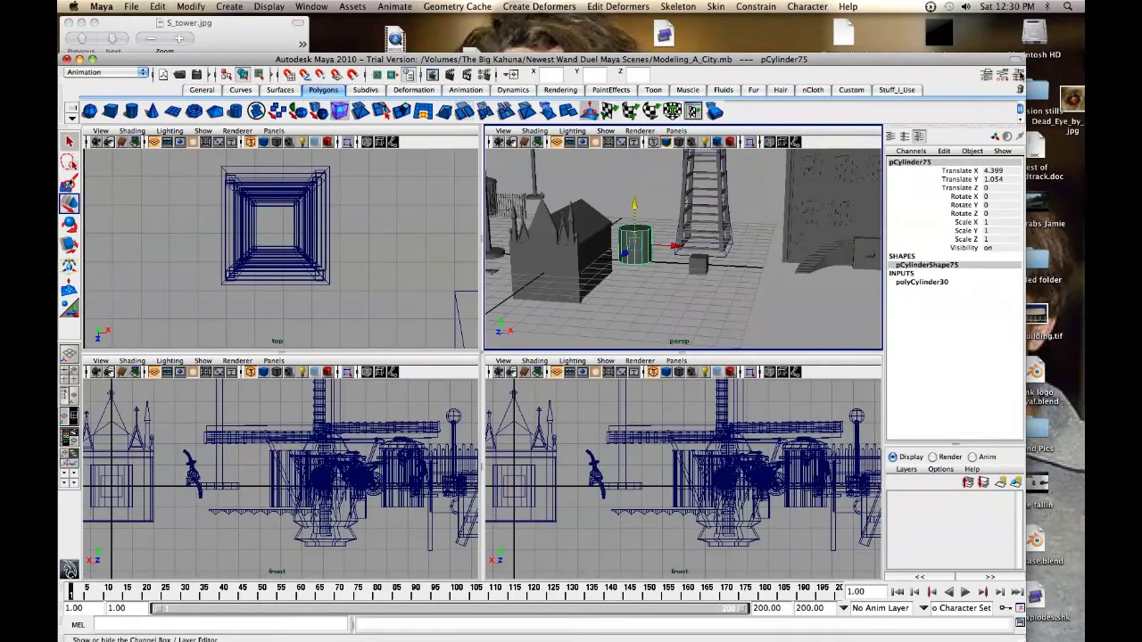
pyautogui.click(928, 282)
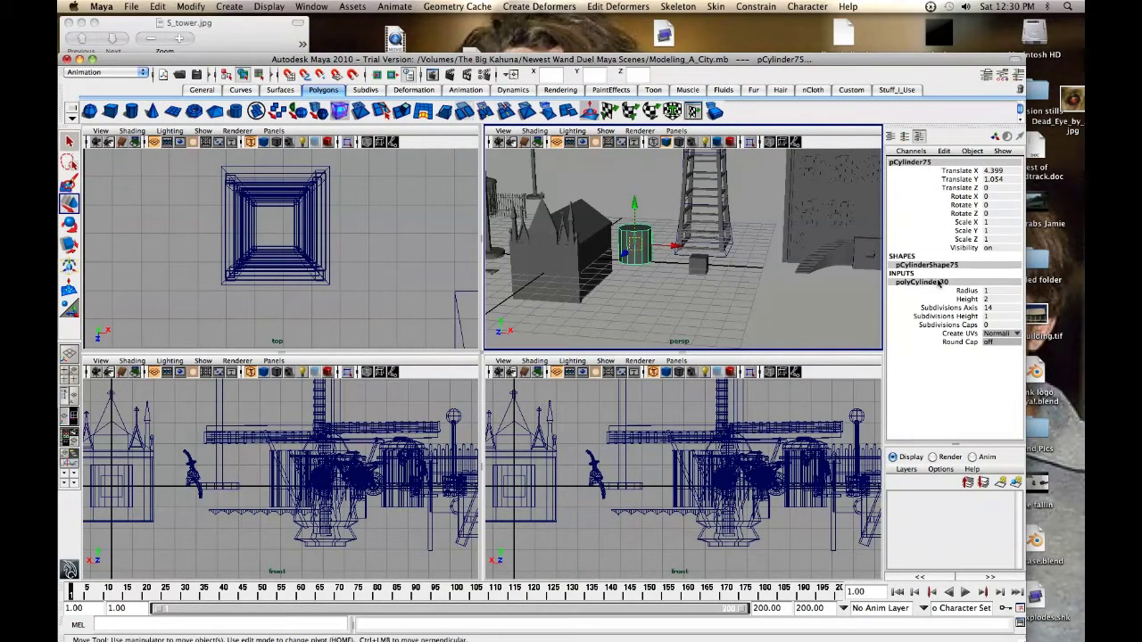
# Step: Try a Subdivisions Caps value of 1 on the cylinder and restore it to 0
pyautogui.moveTo(698, 271)
pyautogui.keyDown('alt'); pyautogui.mouseDown(button='middle')
pyautogui.moveTo(714, 272)
pyautogui.moveTo(708, 280)
pyautogui.mouseUp(button='middle'); pyautogui.keyUp('alt')
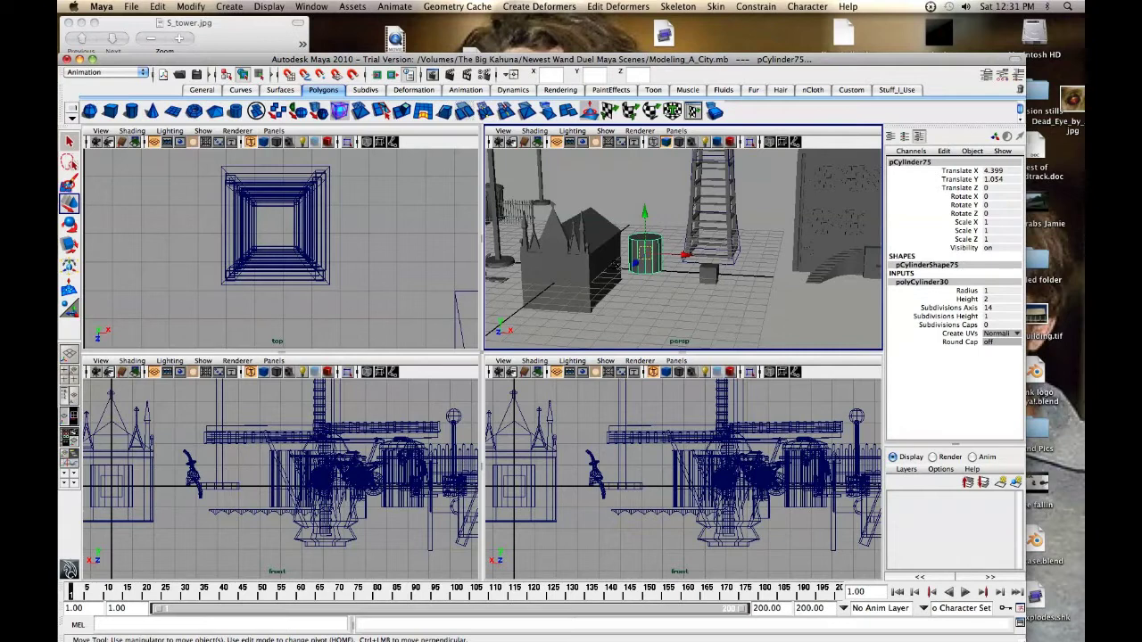
pyautogui.keyDown('alt'); pyautogui.moveTo(628, 239); pyautogui.dragTo(654, 240); pyautogui.keyUp('alt')
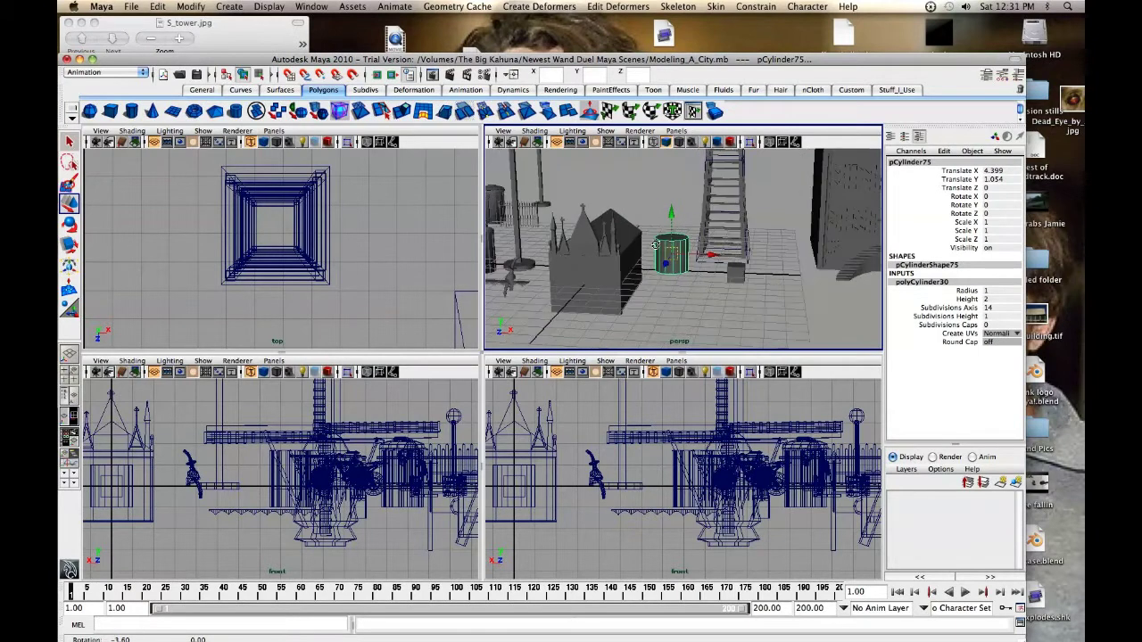
pyautogui.click(944, 325)
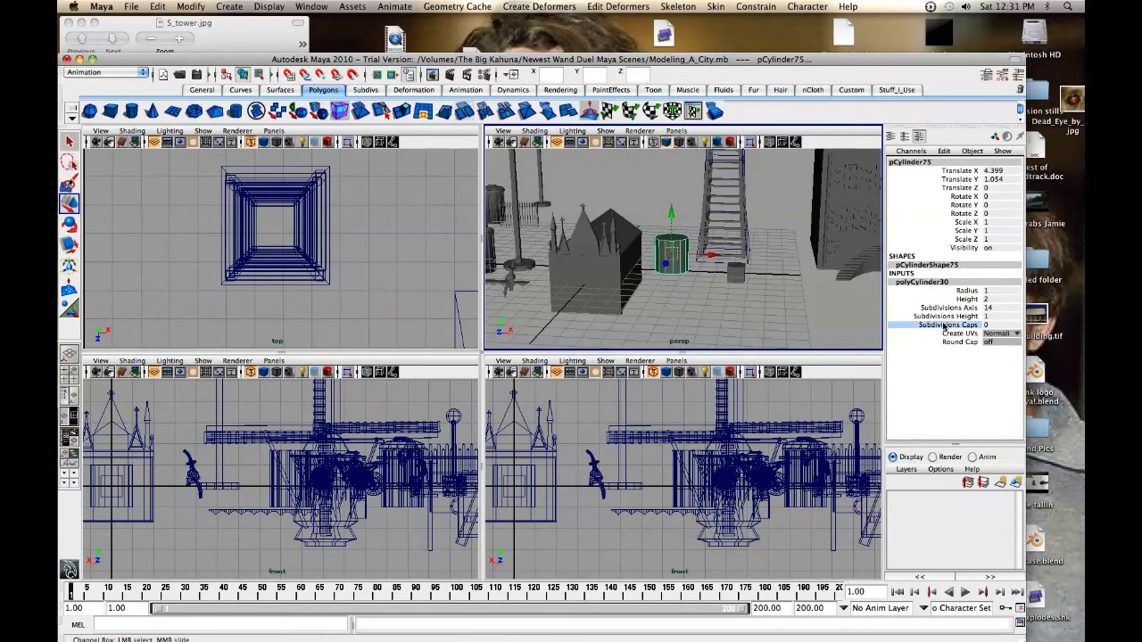
pyautogui.click(1004, 328)
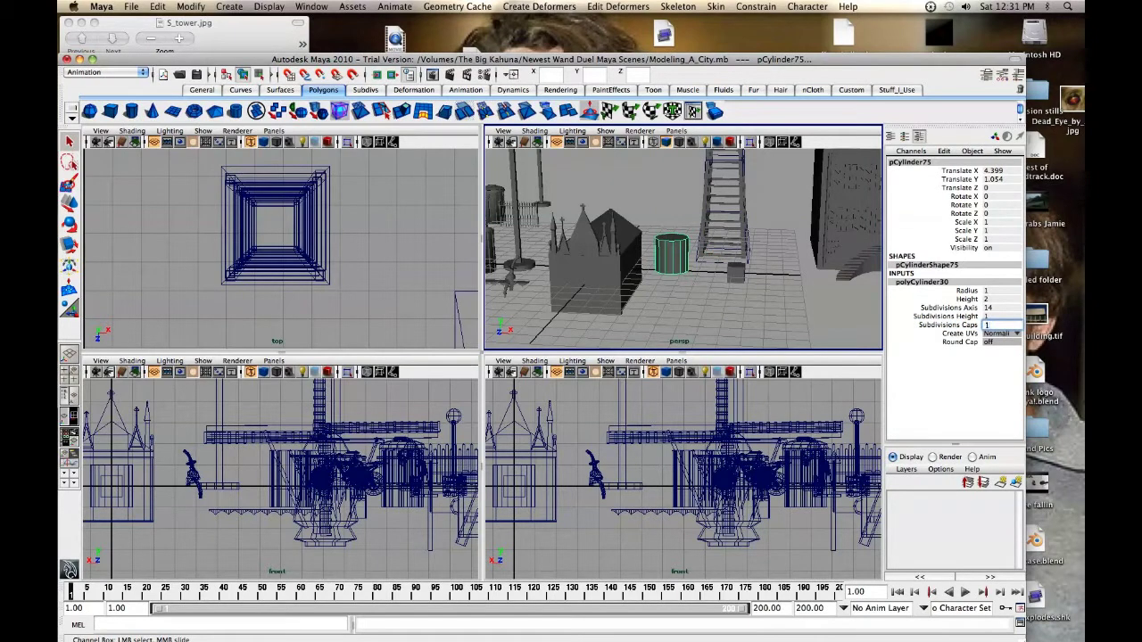
pyautogui.press('Return')
pyautogui.click(1001, 325)
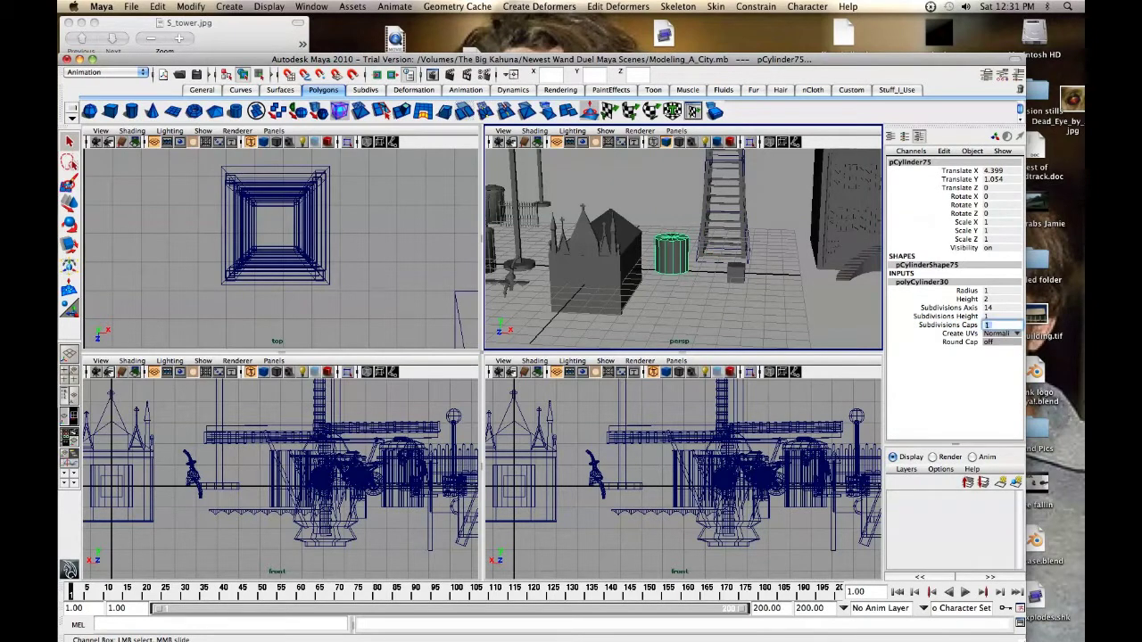
pyautogui.press('Return')
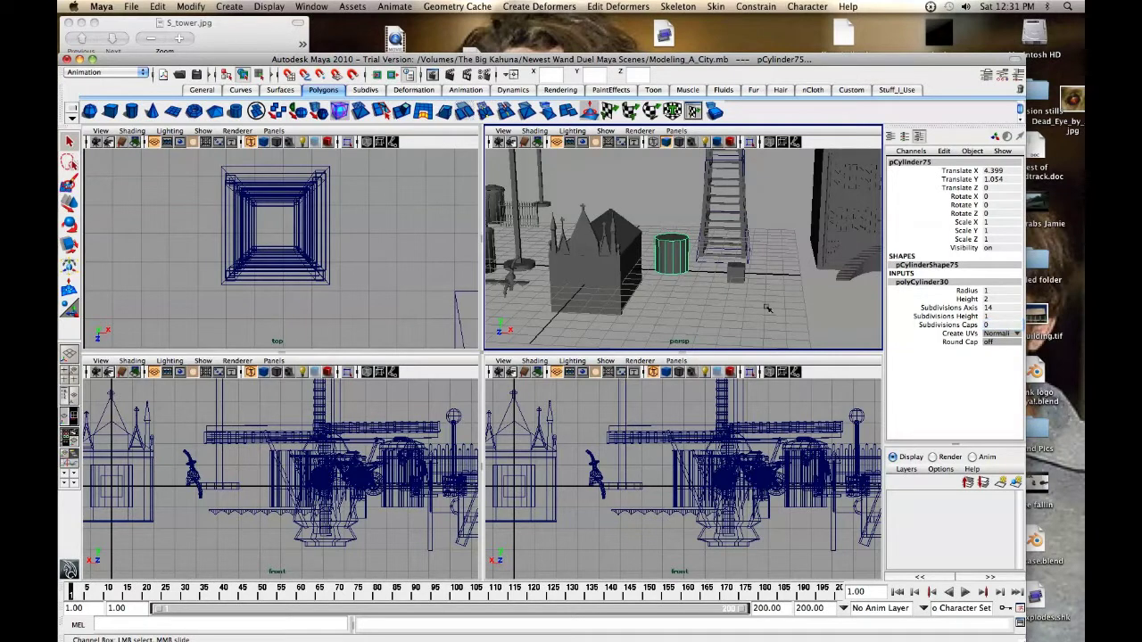
# Step: Set the cylinder's Subdivisions Axis to 8 and scale its height down to about 0.69 in Y
pyautogui.scroll(2, 710, 291)
pyautogui.keyDown('alt'); pyautogui.moveTo(687, 271); pyautogui.dragTo(687, 272, button='middle'); pyautogui.keyUp('alt')
pyautogui.keyDown('alt'); pyautogui.moveTo(686, 271); pyautogui.dragTo(673, 258); pyautogui.keyUp('alt')
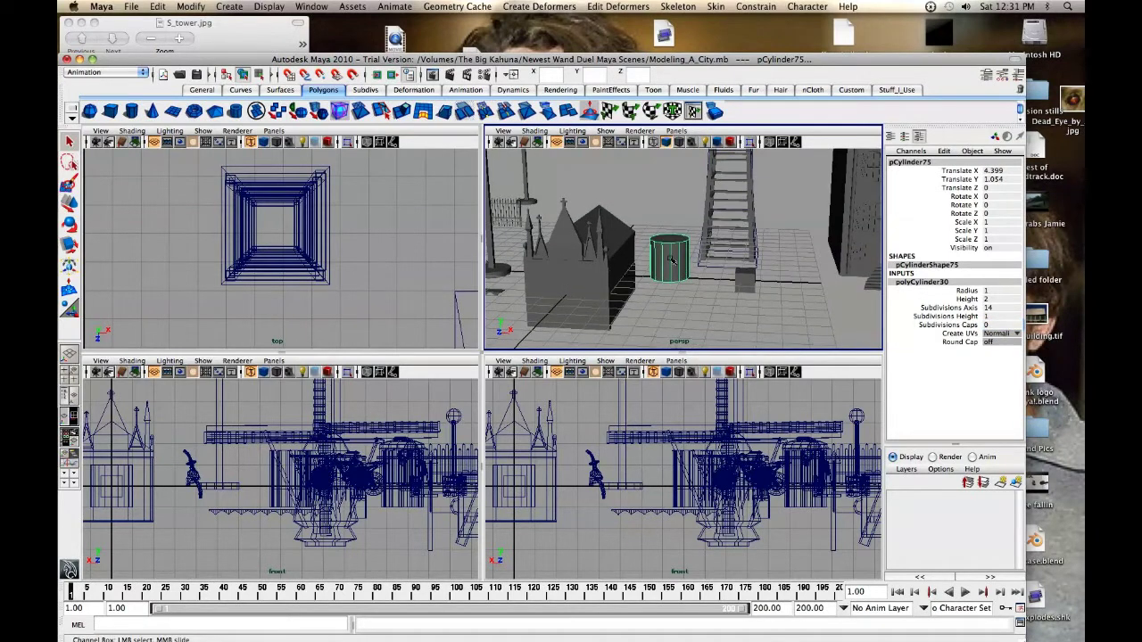
pyautogui.click(673, 258)
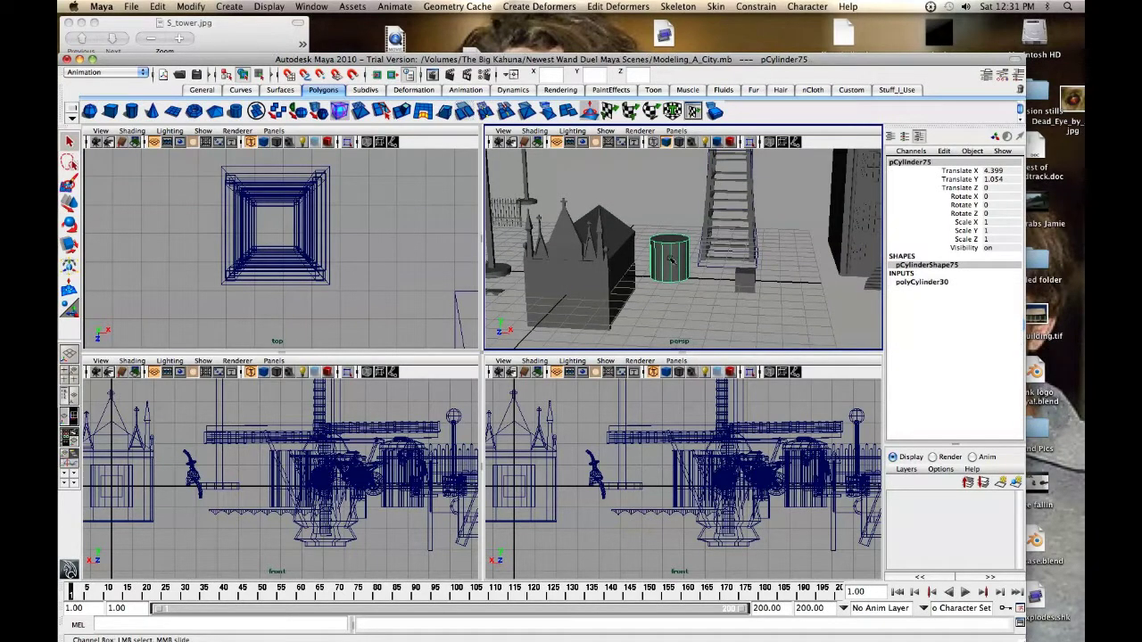
pyautogui.click(911, 283)
pyautogui.press('w')
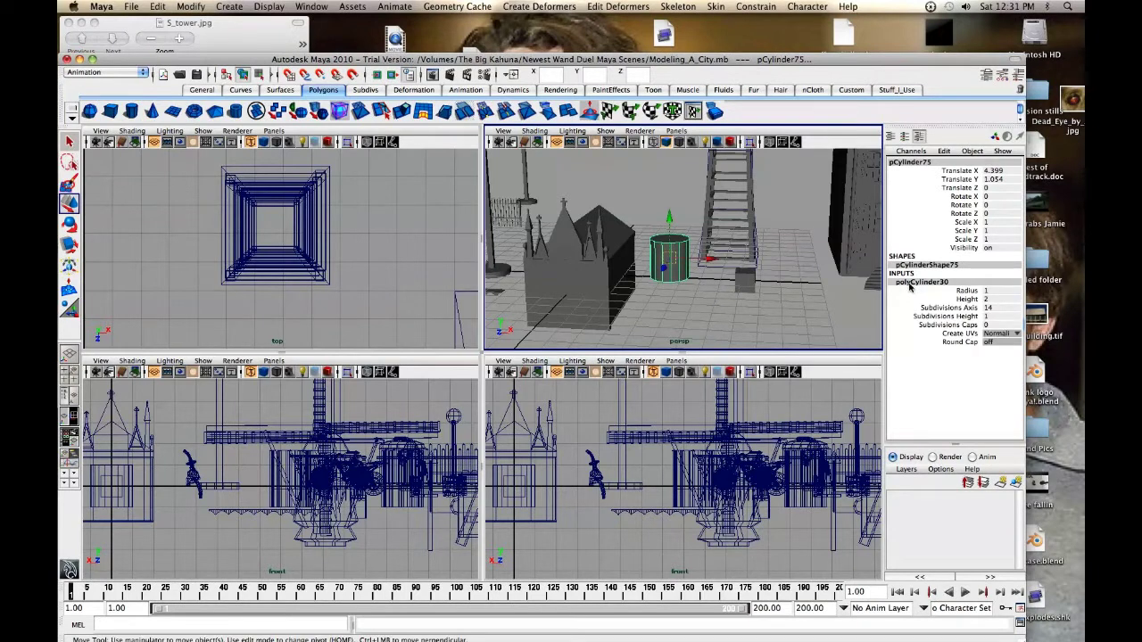
pyautogui.click(989, 308)
pyautogui.press('Return')
pyautogui.press('r')
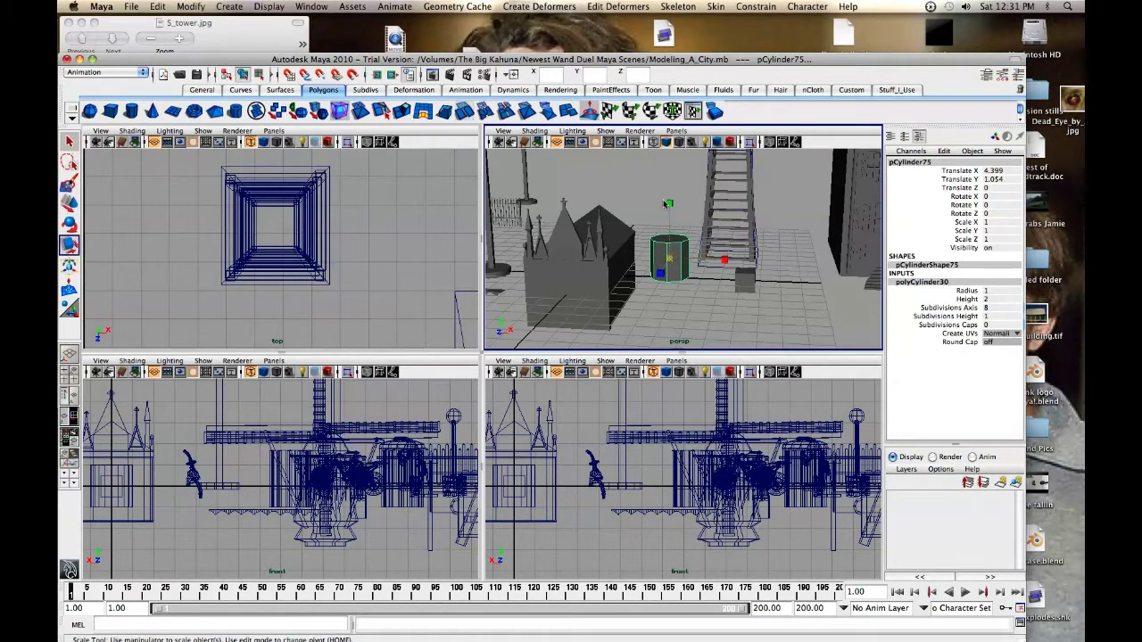
pyautogui.moveTo(671, 206)
pyautogui.mouseDown()
pyautogui.moveTo(687, 247)
pyautogui.moveTo(679, 211)
pyautogui.mouseUp()
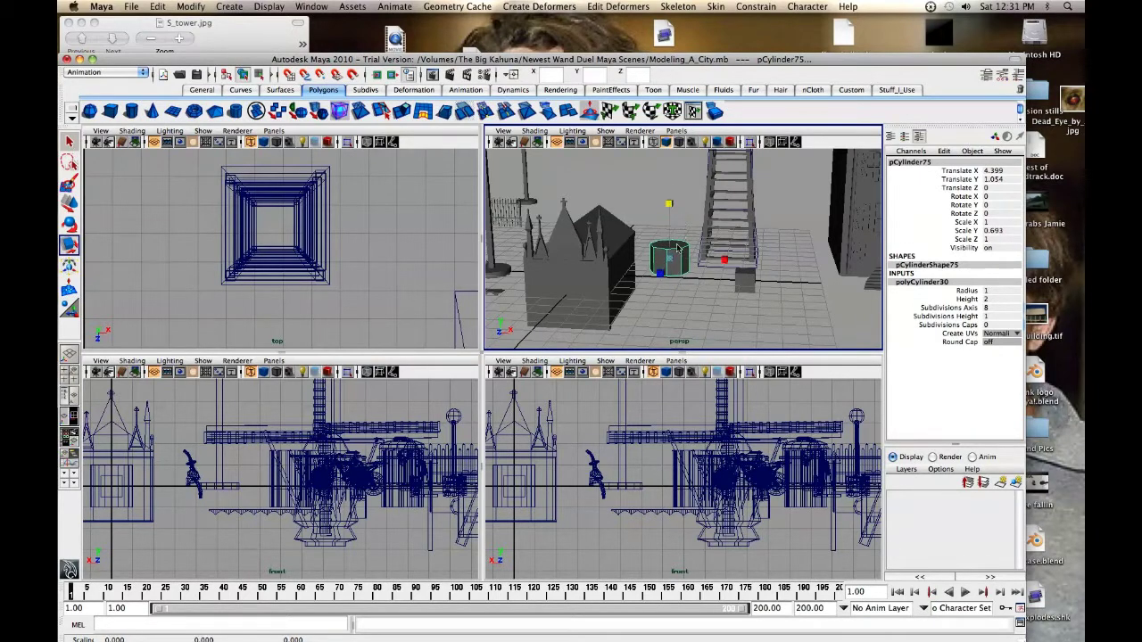
# Step: Select the cylinder's top face in face mode and move it up and back down along Y
pyautogui.rightClick(678, 249)
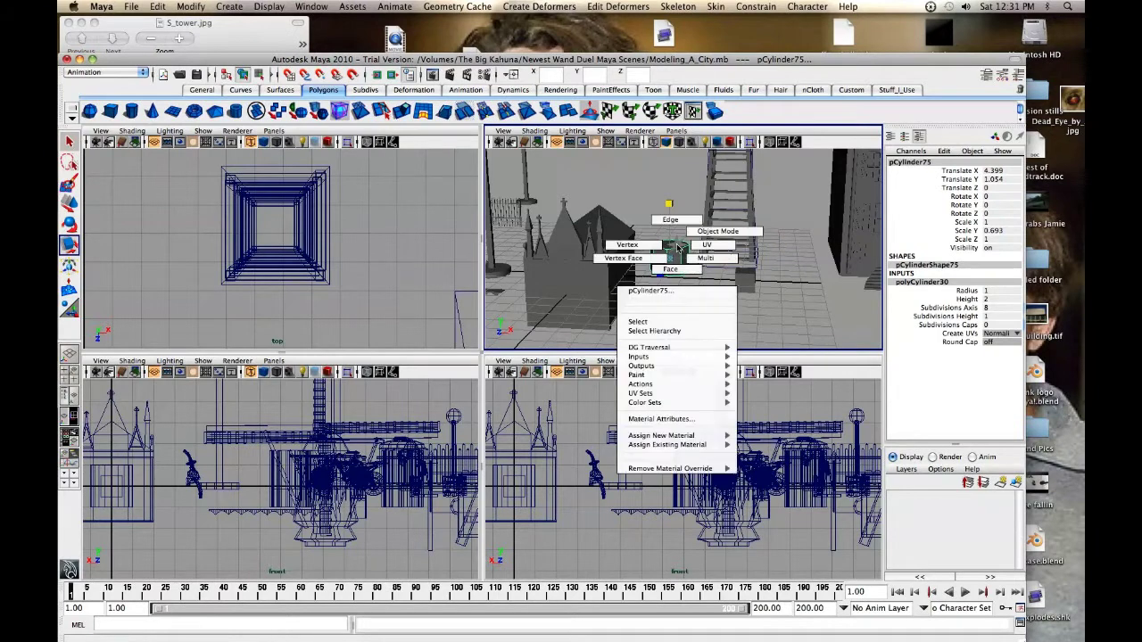
pyautogui.click(670, 268)
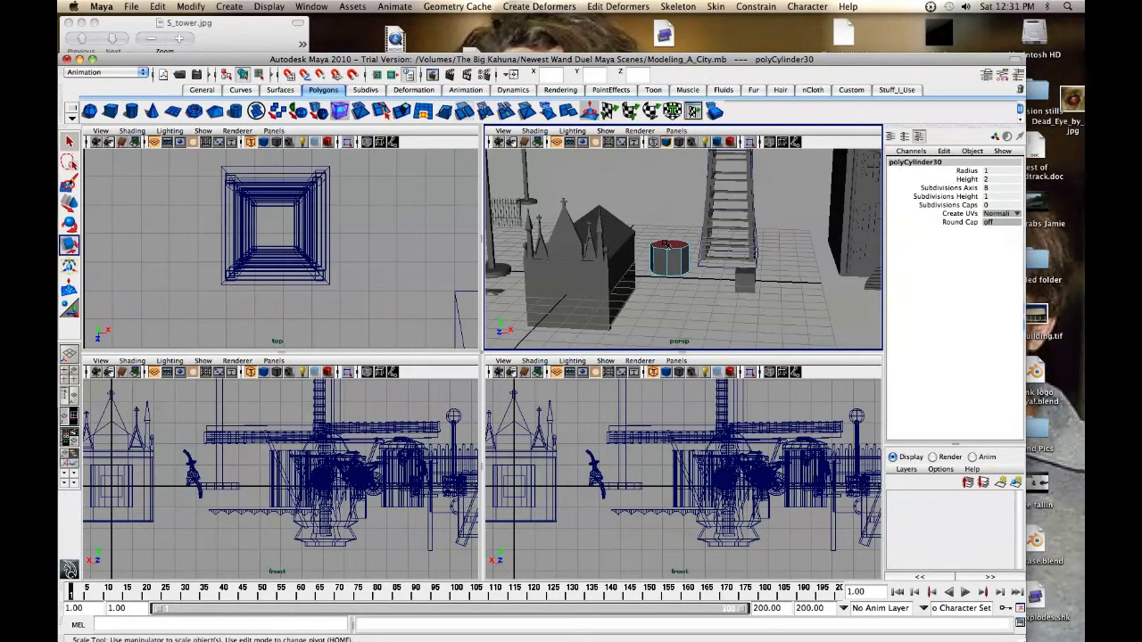
pyautogui.click(668, 244)
pyautogui.press('w')
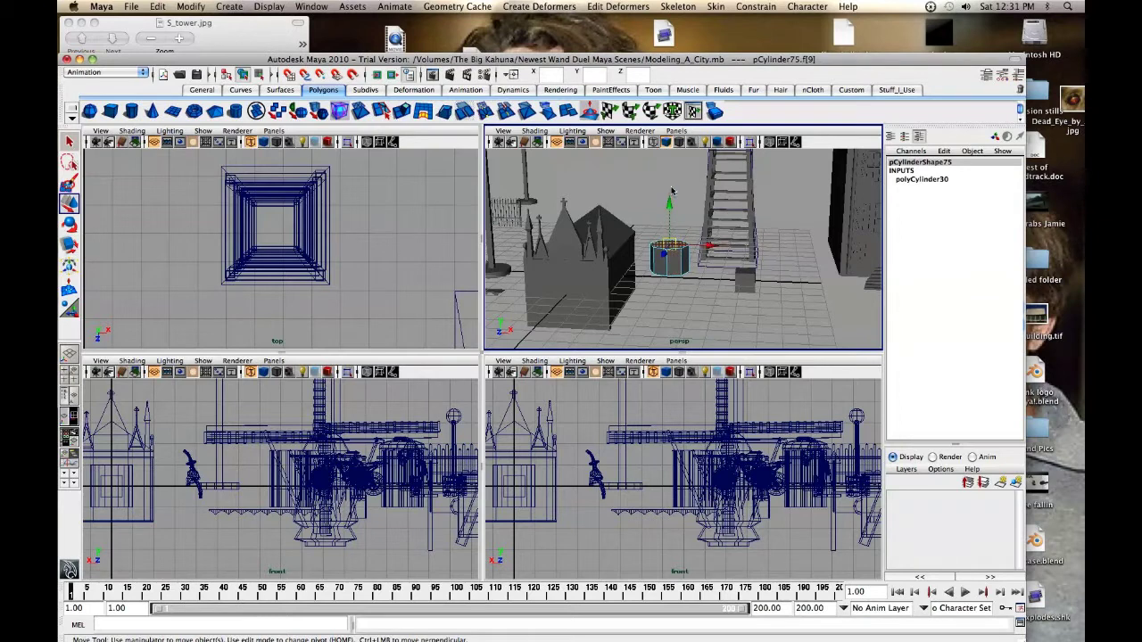
pyautogui.moveTo(668, 206); pyautogui.dragTo(669, 183)
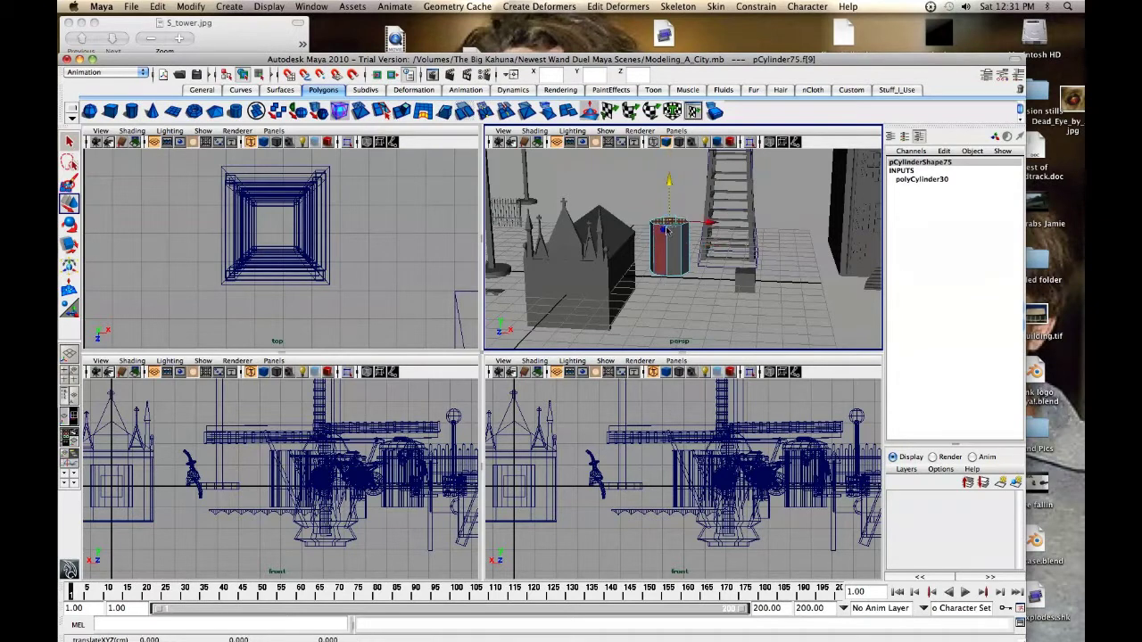
pyautogui.moveTo(670, 183); pyautogui.dragTo(669, 200)
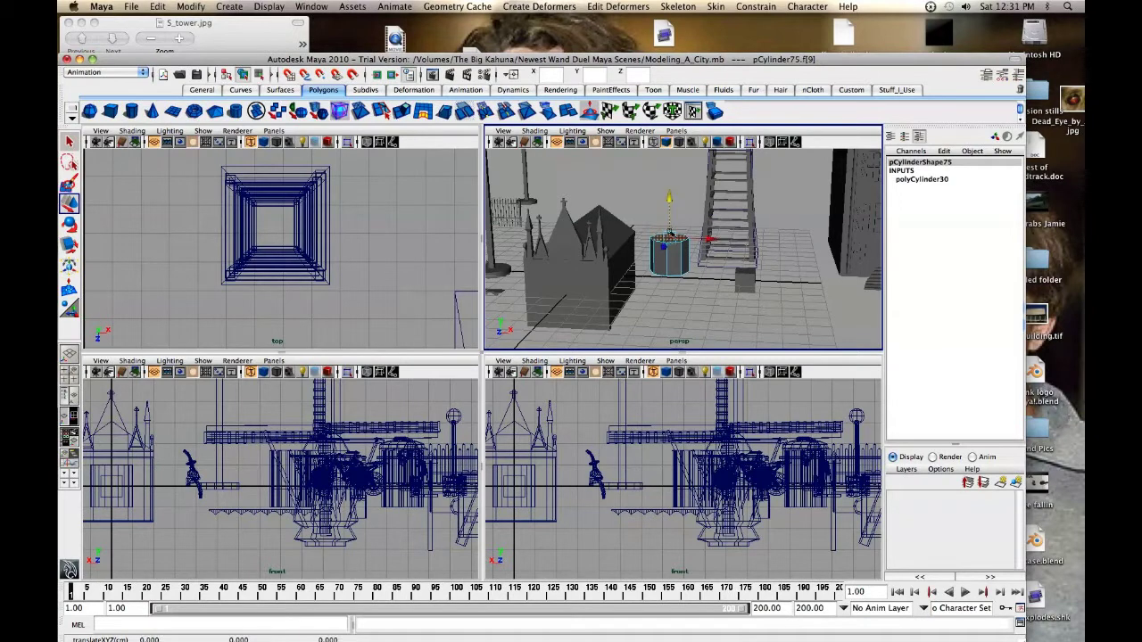
# Step: Delete all of the cylinder's faces, including the leftover piece, to remove it from the scene
pyautogui.moveTo(688, 279); pyautogui.dragTo(687, 278)
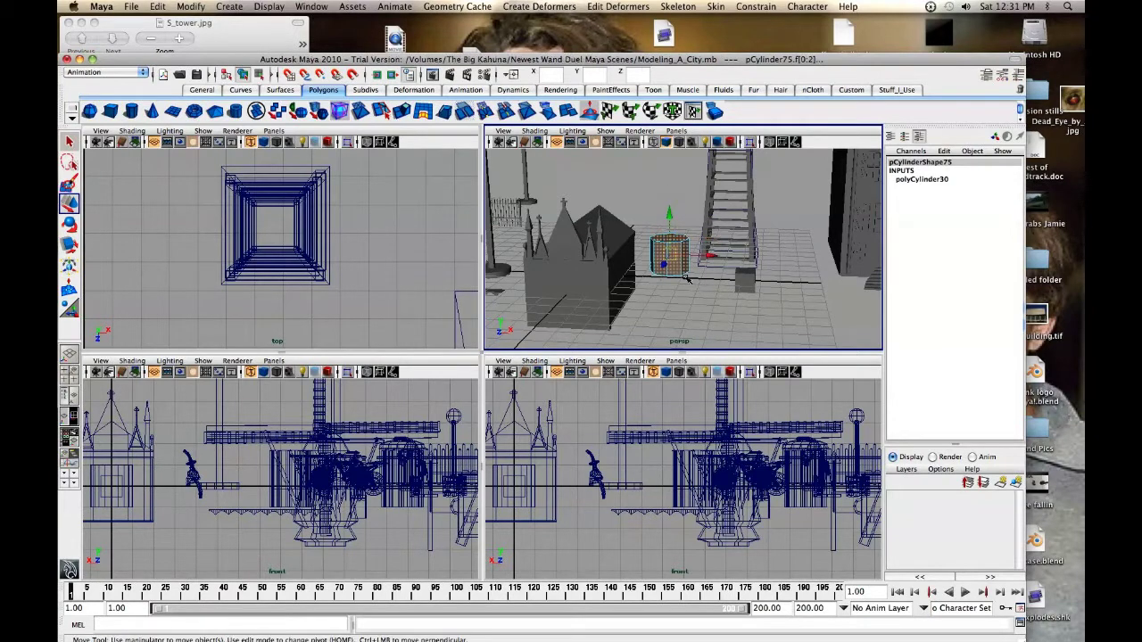
pyautogui.press('Delete')
pyautogui.moveTo(645, 227); pyautogui.dragTo(660, 287)
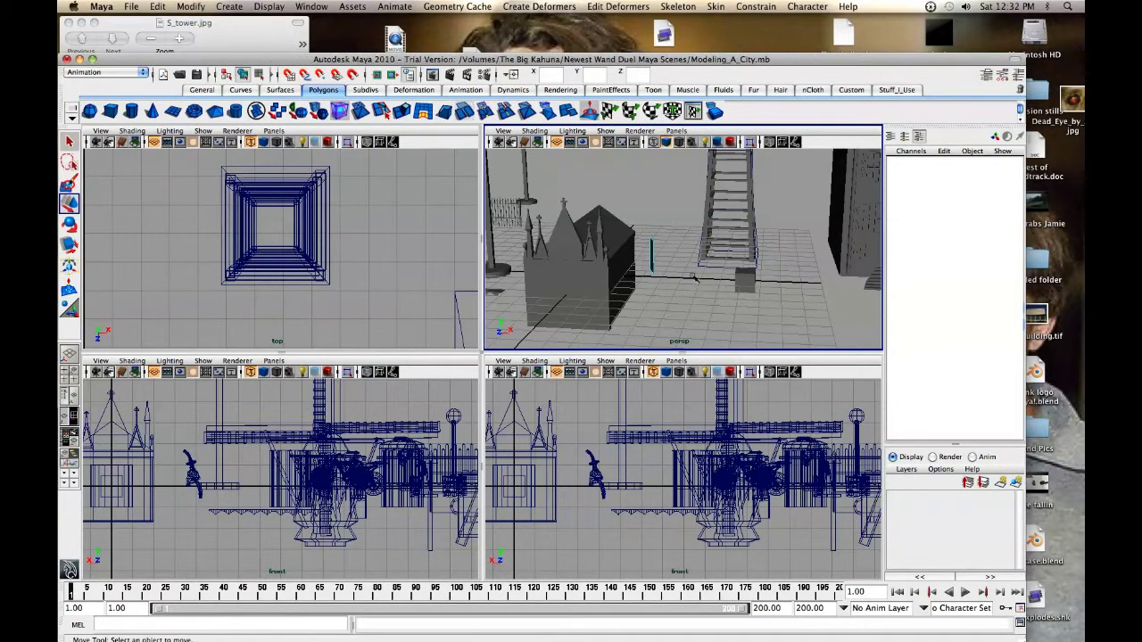
pyautogui.moveTo(651, 259); pyautogui.dragTo(644, 252, button='right')
pyautogui.click(652, 252)
pyautogui.press('Delete')
# Step: Select the cube in front of the tower and set the Depth in its polyCube37 inputs to 2.7
pyautogui.click(748, 282)
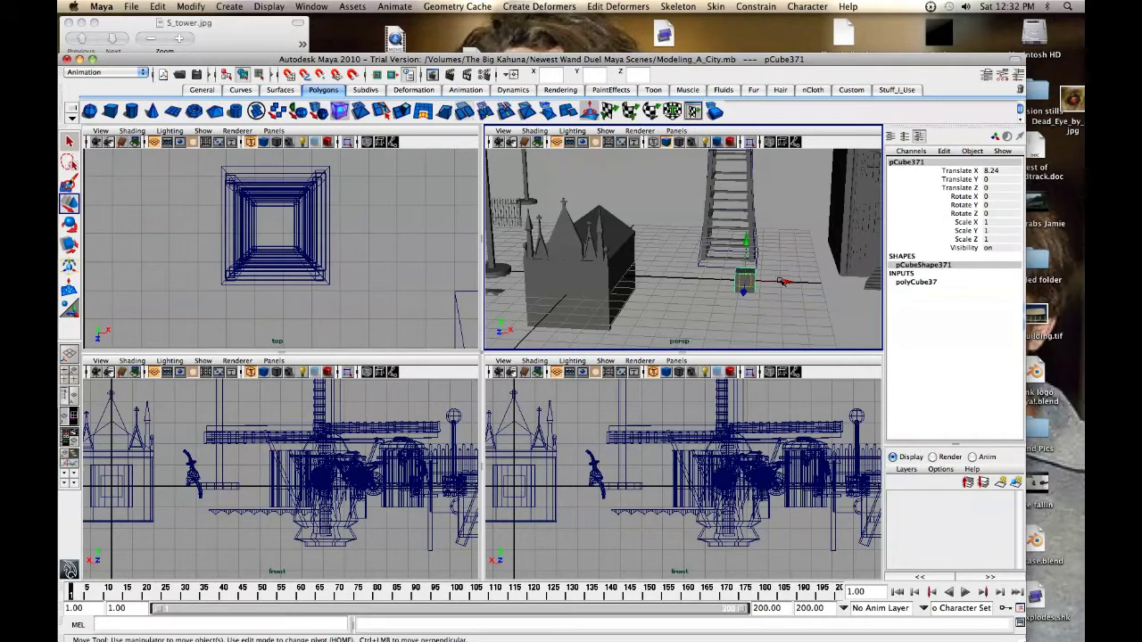
pyautogui.click(915, 282)
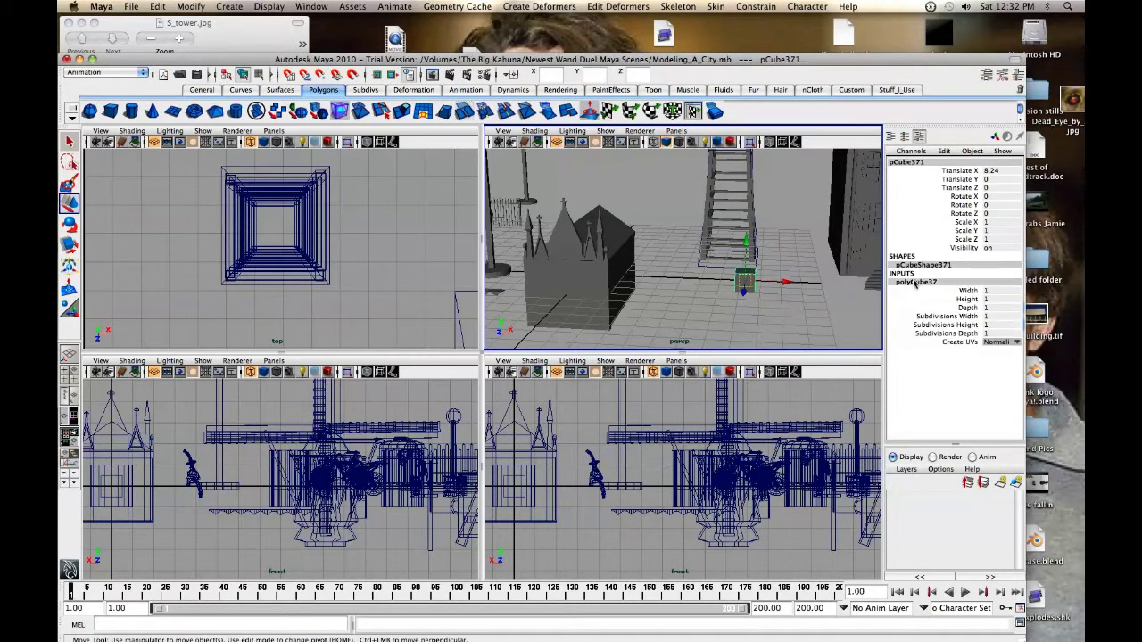
pyautogui.click(973, 308)
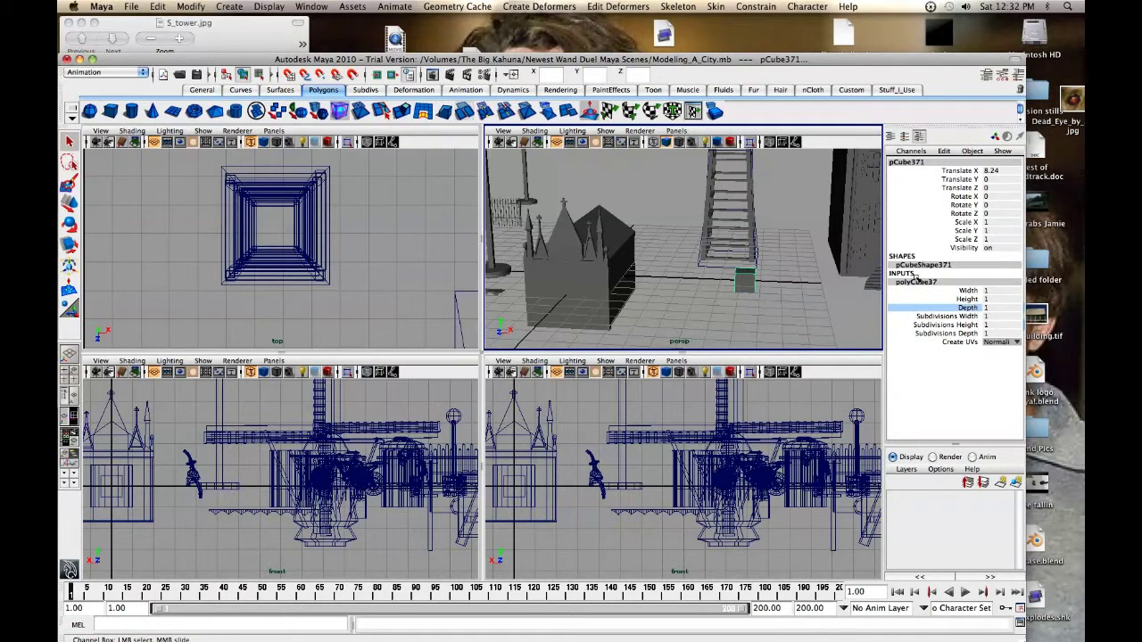
pyautogui.moveTo(797, 292)
pyautogui.mouseDown(button='middle')
pyautogui.moveTo(826, 290)
pyautogui.moveTo(723, 296)
pyautogui.moveTo(821, 296)
pyautogui.moveTo(805, 298)
pyautogui.mouseUp(button='middle')
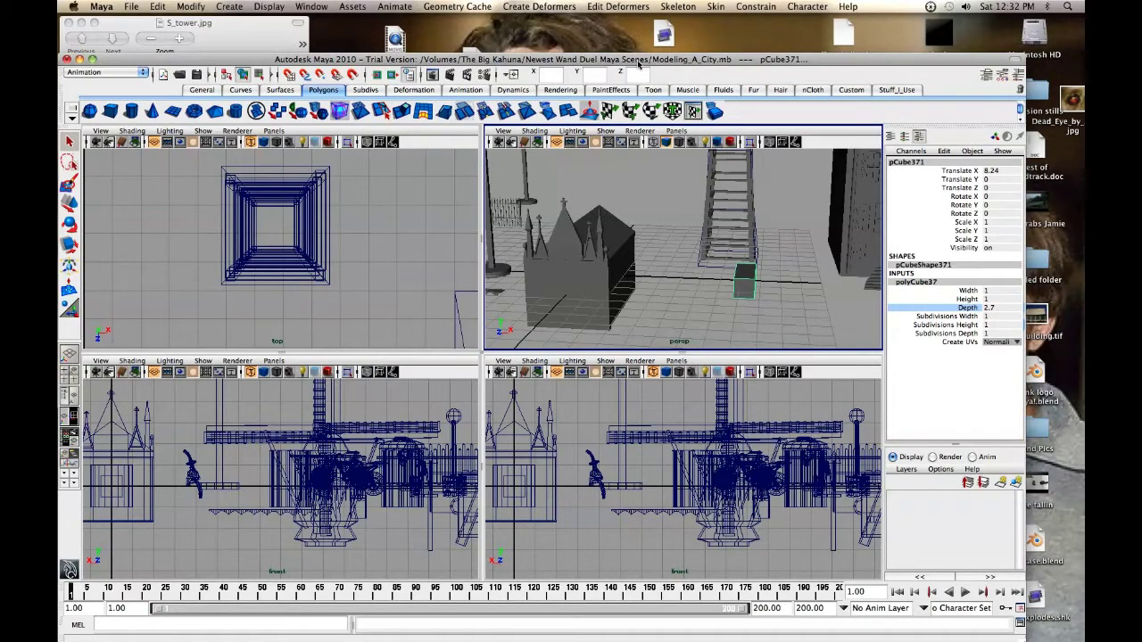
# Step: Bring up the custom Stuff_I_Use shelf
pyautogui.moveTo(639, 63)
pyautogui.mouseDown()
pyautogui.moveTo(600, 65)
pyautogui.moveTo(629, 64)
pyautogui.mouseUp()
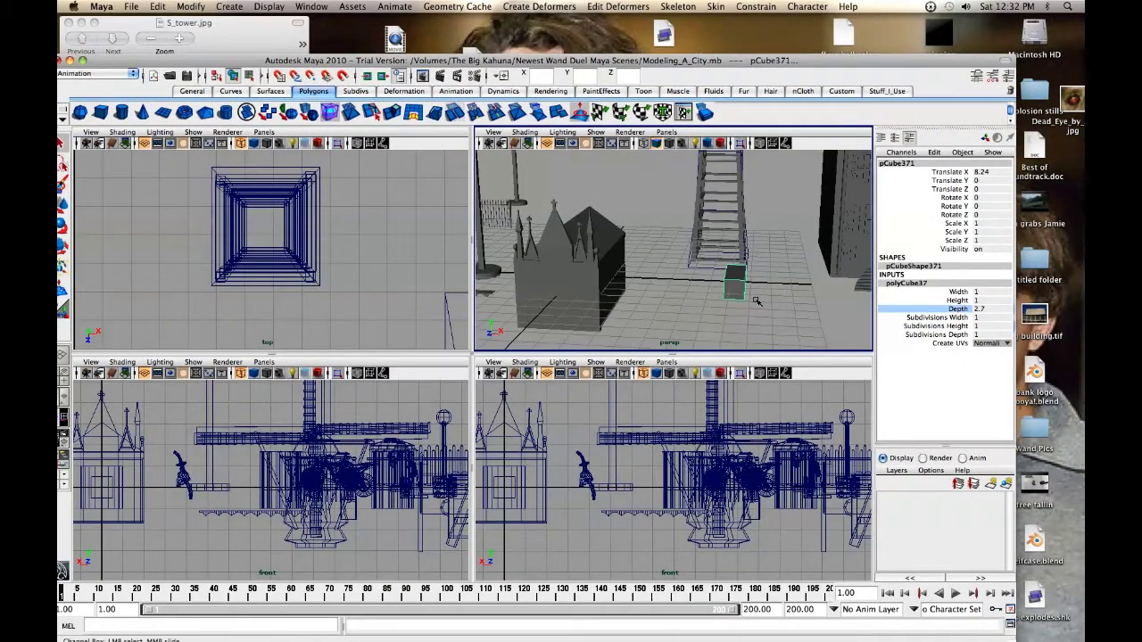
pyautogui.click(928, 317)
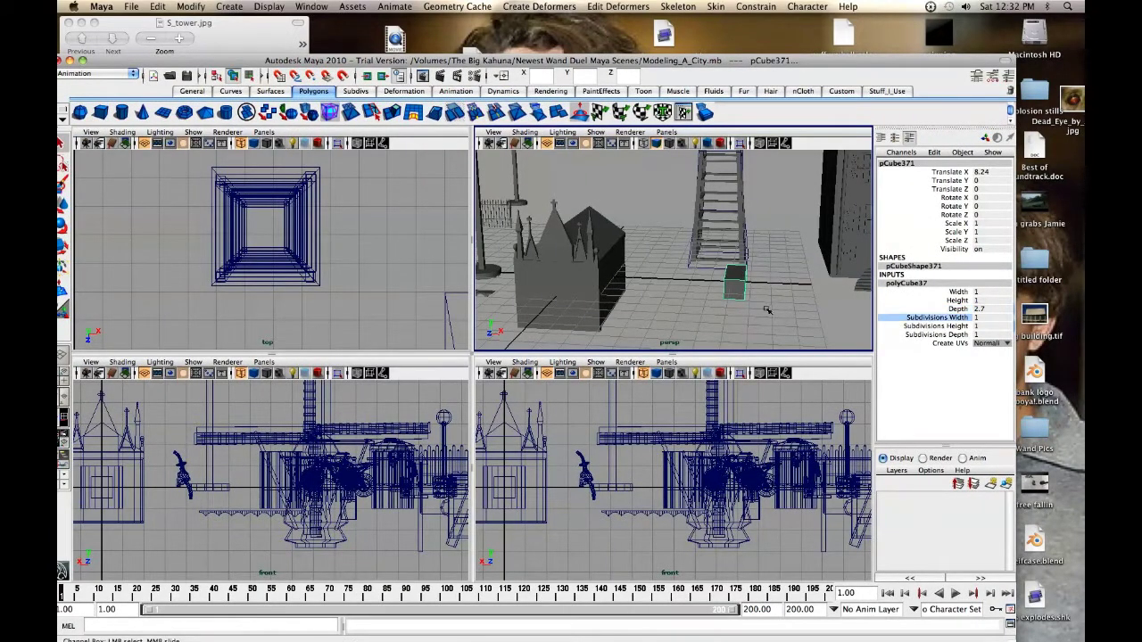
pyautogui.moveTo(771, 308); pyautogui.dragTo(762, 308, button='middle')
pyautogui.click(887, 91)
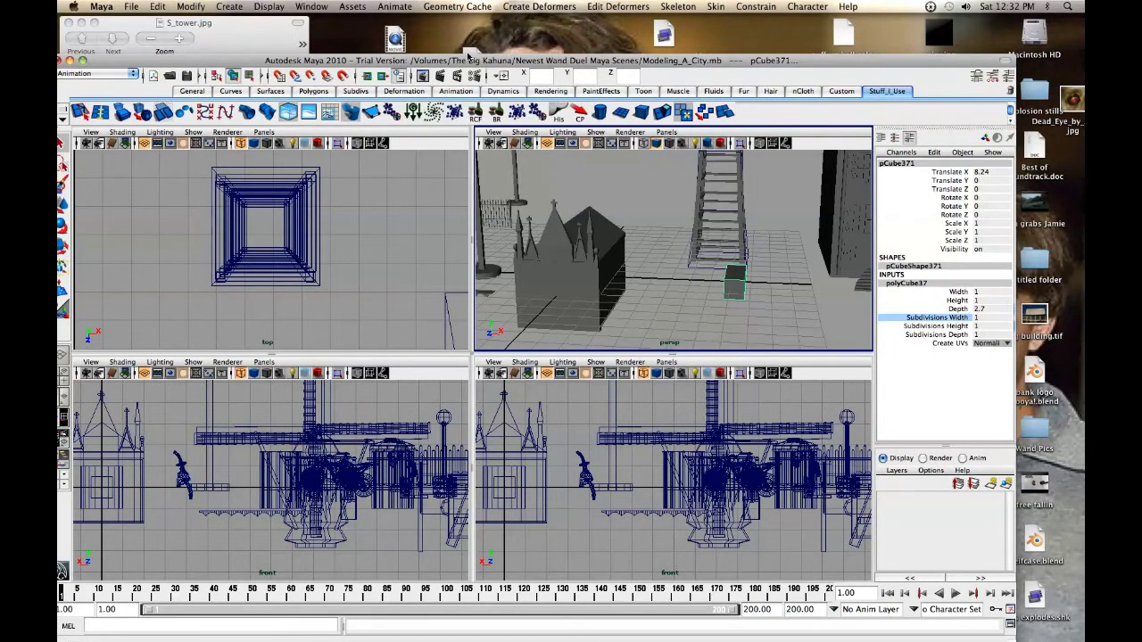
pyautogui.moveTo(470, 57); pyautogui.dragTo(511, 53)
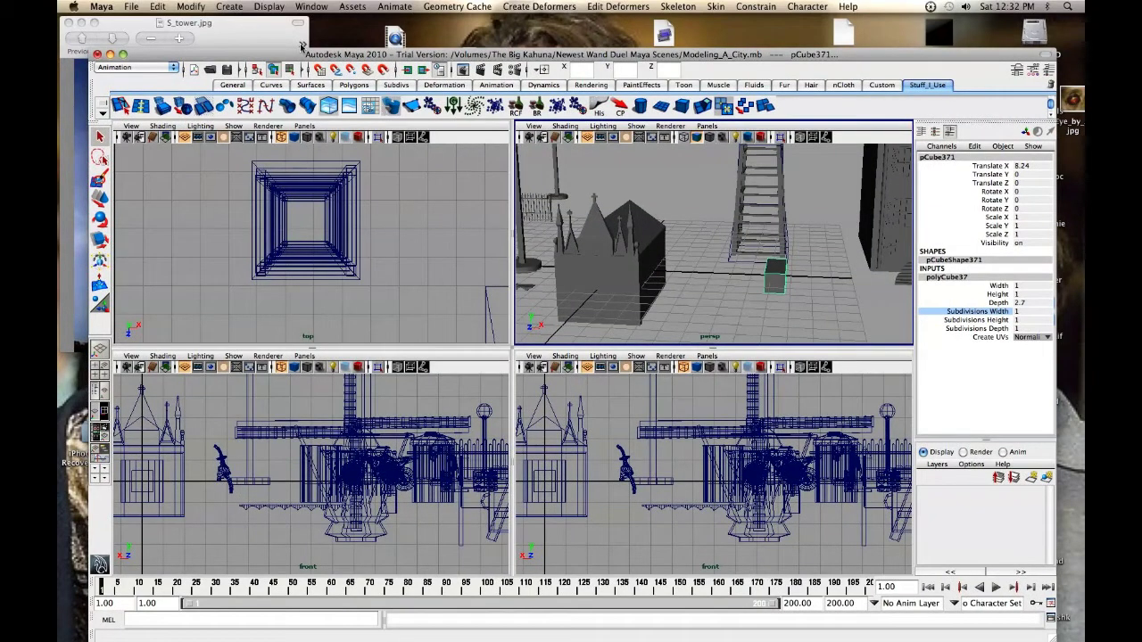
pyautogui.click(234, 7)
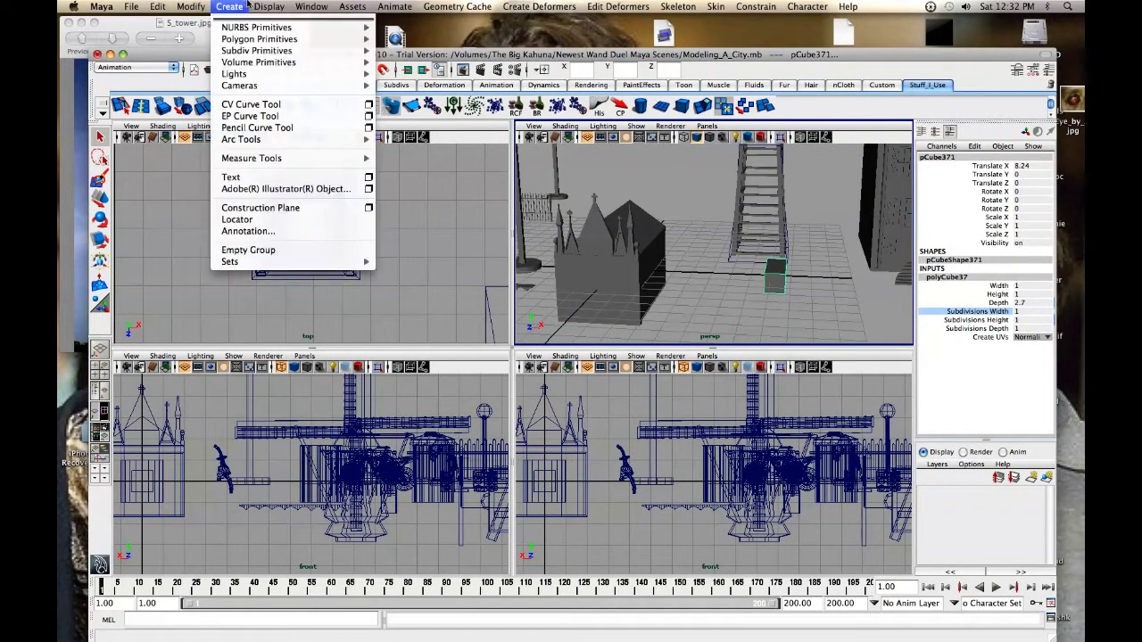
pyautogui.click(246, 6)
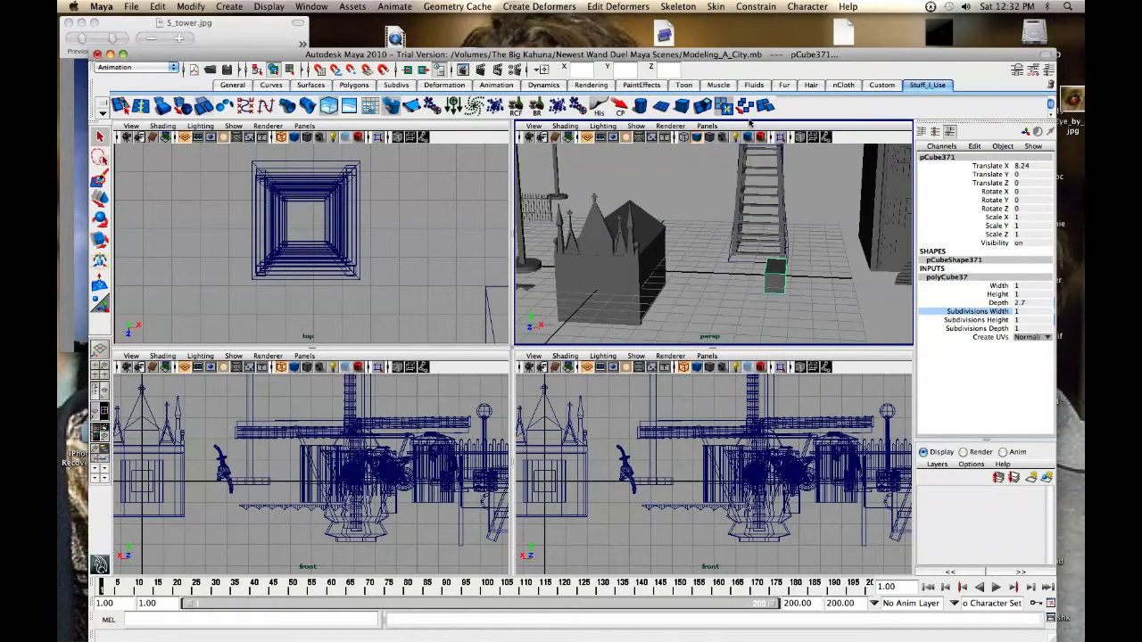
pyautogui.click(228, 6)
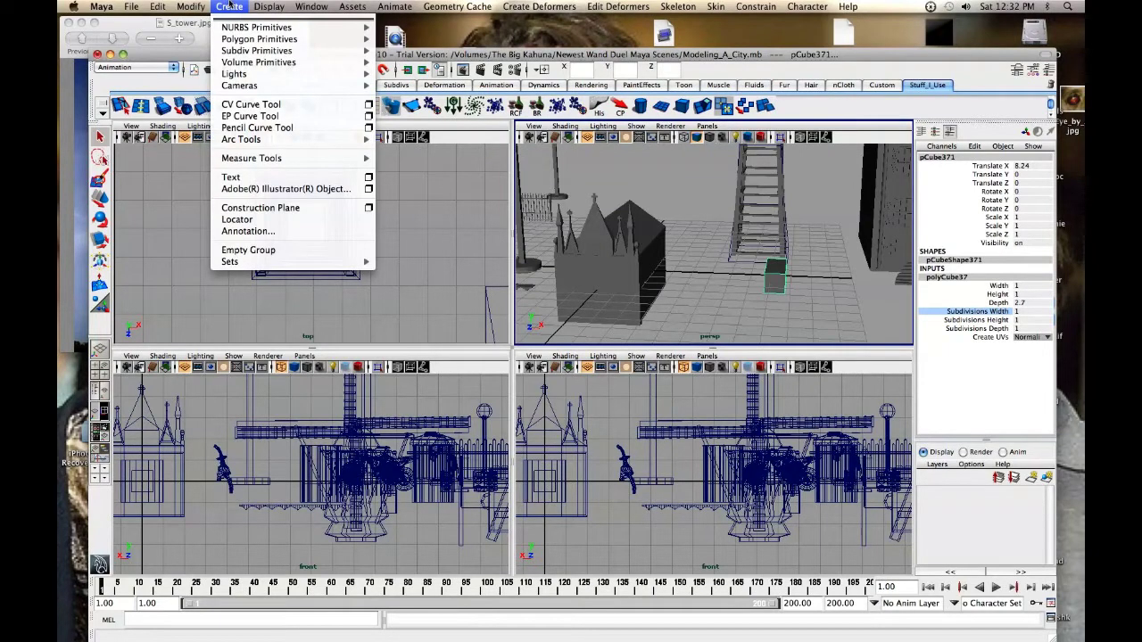
pyautogui.moveTo(304, 5)
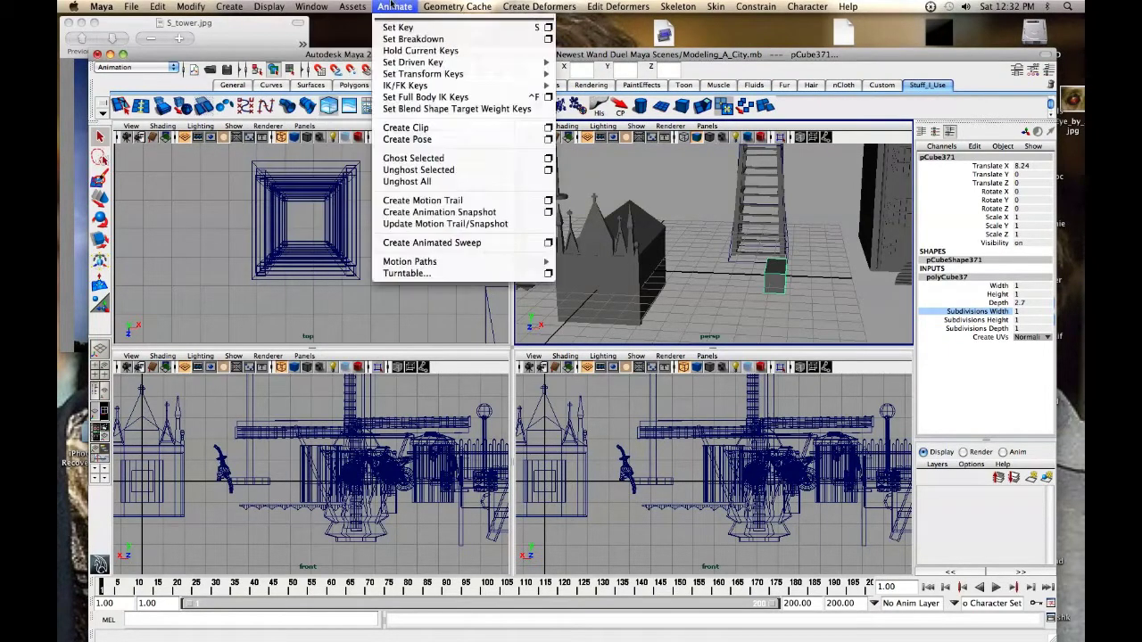
pyautogui.moveTo(426, 6)
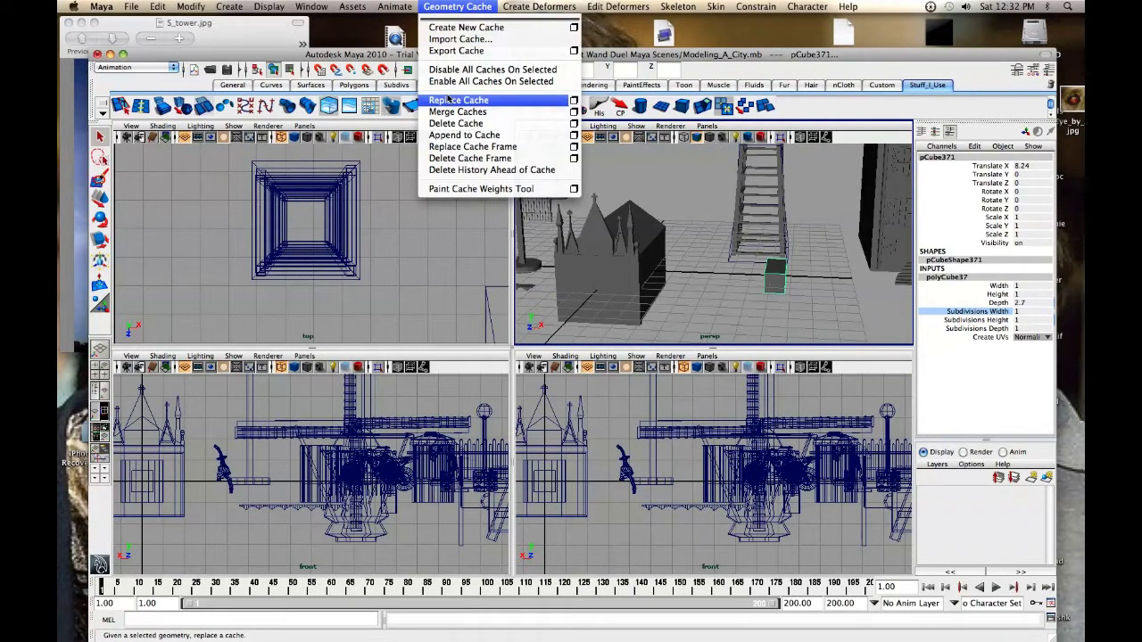
pyautogui.click(449, 6)
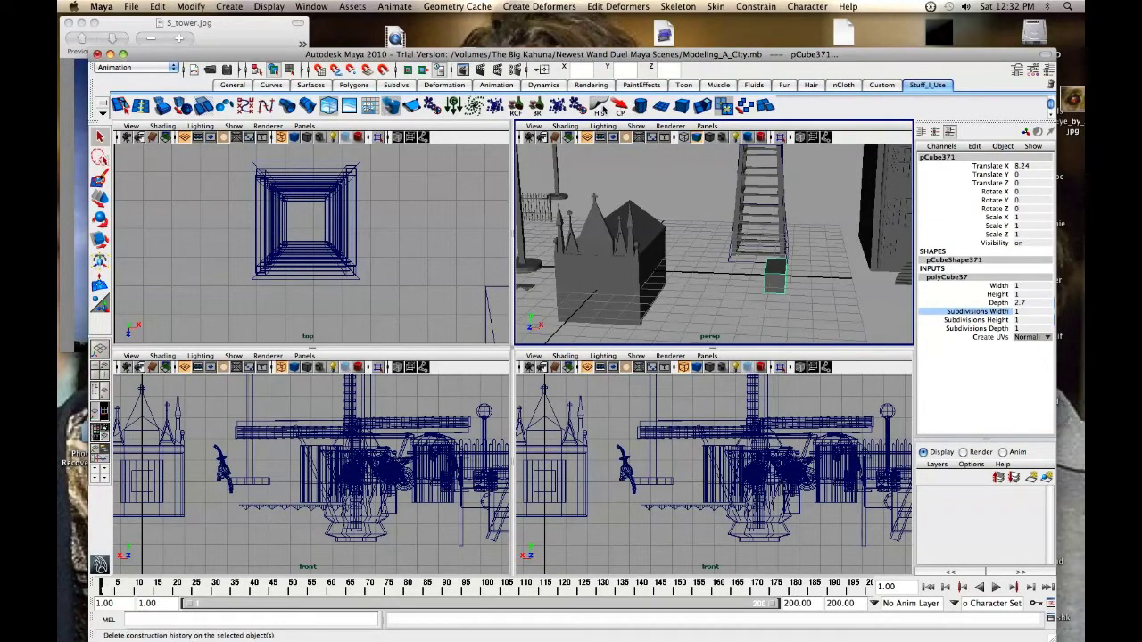
# Step: Move the cube in front of the tower to about 9.64 in X, -1.14 in Y and 0.22 in Z
pyautogui.press('w')
pyautogui.click(673, 230)
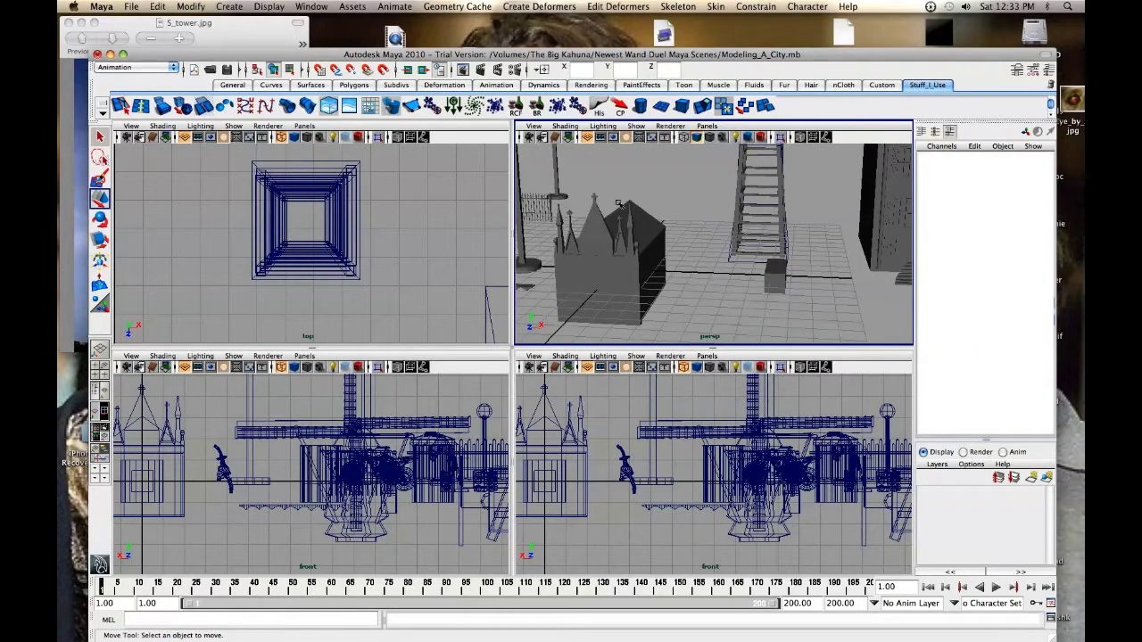
pyautogui.keyDown('alt'); pyautogui.moveTo(619, 205); pyautogui.dragTo(751, 287); pyautogui.keyUp('alt')
pyautogui.click(652, 258)
pyautogui.click(651, 273)
pyautogui.scroll(-2, 652, 273)
pyautogui.keyDown('alt'); pyautogui.moveTo(806, 256); pyautogui.dragTo(677, 272); pyautogui.keyUp('alt')
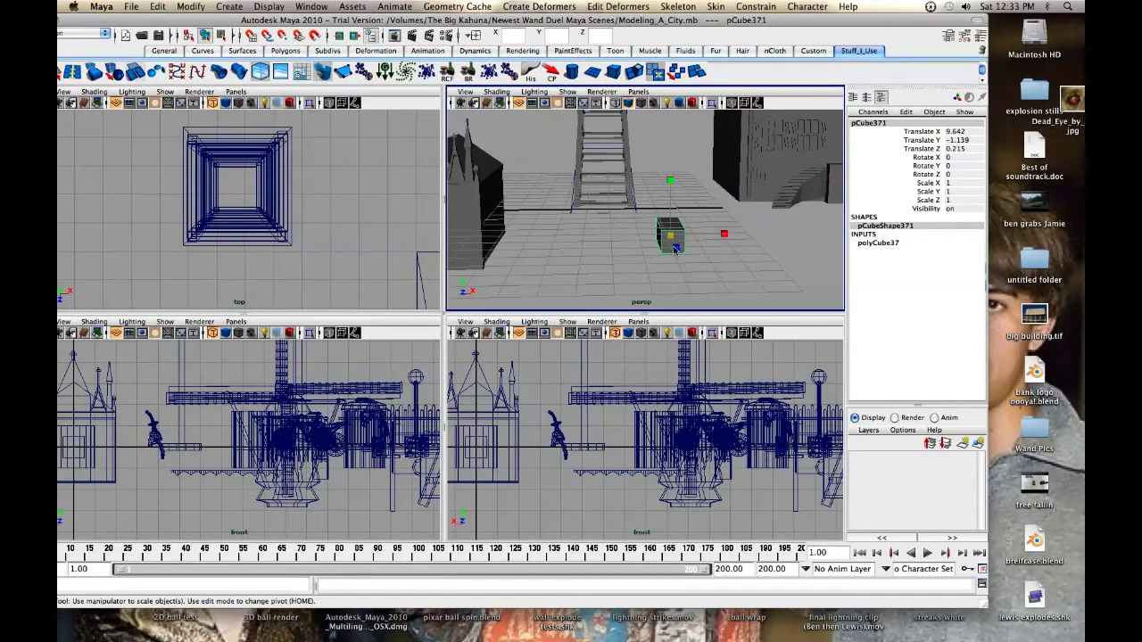
# Step: Scale the cube down to about 0.297 in X and Y and stretch it to about 1.751 in Z
pyautogui.moveTo(674, 254); pyautogui.dragTo(686, 274)
pyautogui.press('w')
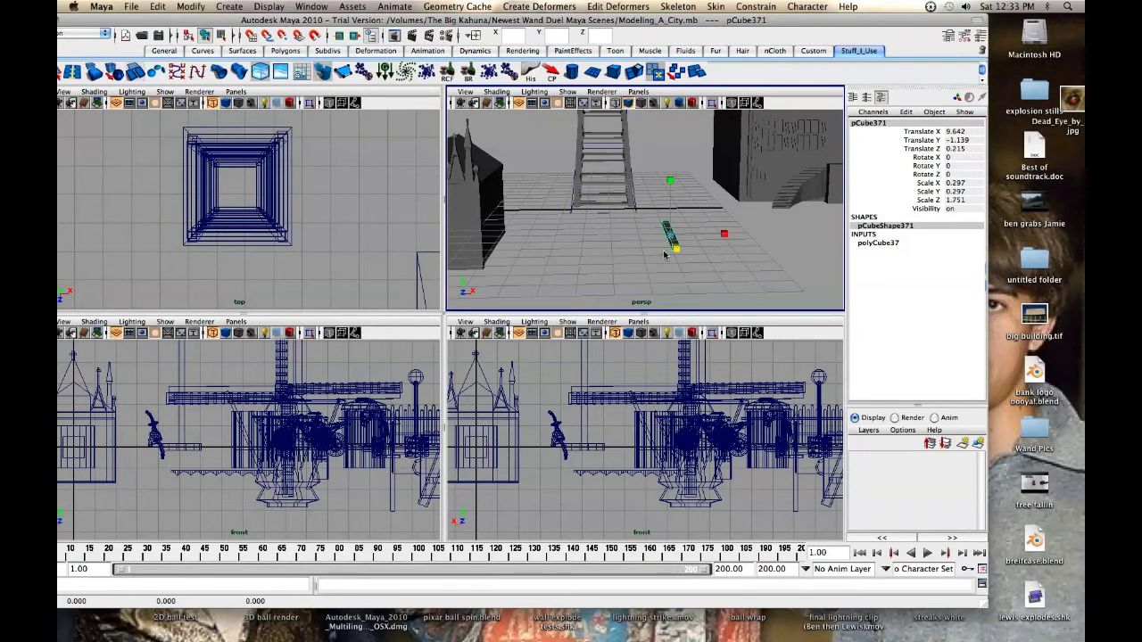
pyautogui.keyDown('alt'); pyautogui.moveTo(664, 256); pyautogui.dragTo(650, 272, button='middle'); pyautogui.keyUp('alt')
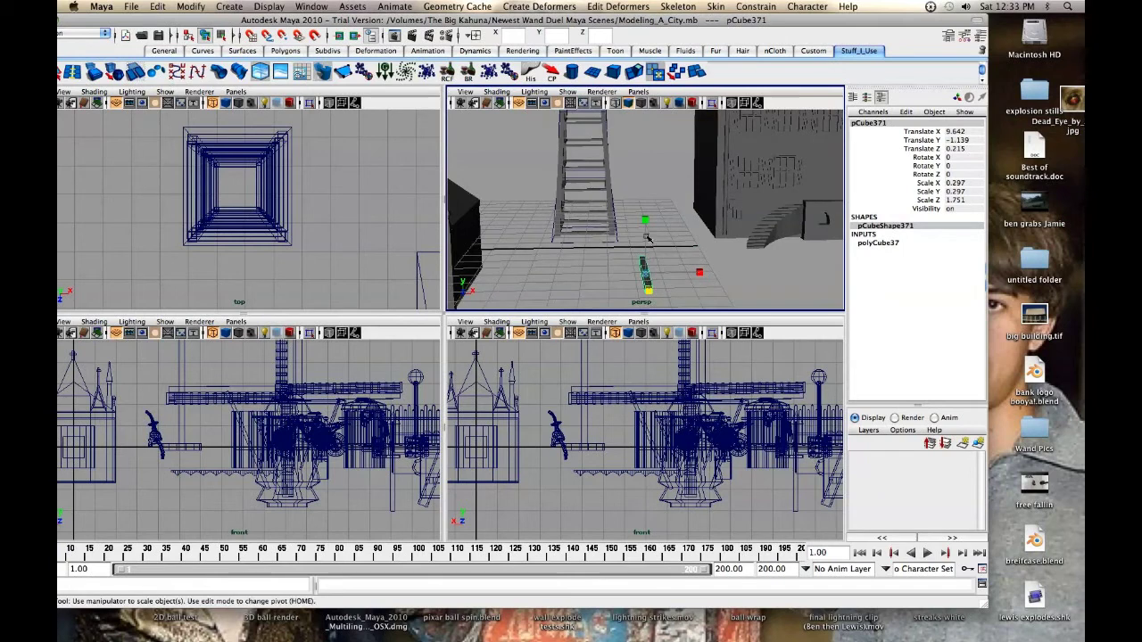
# Step: Set the Height in the cube's polyCube37 inputs to 39 and tilt the resulting bar to about -11.3 degrees in Z
pyautogui.click(881, 243)
pyautogui.click(928, 260)
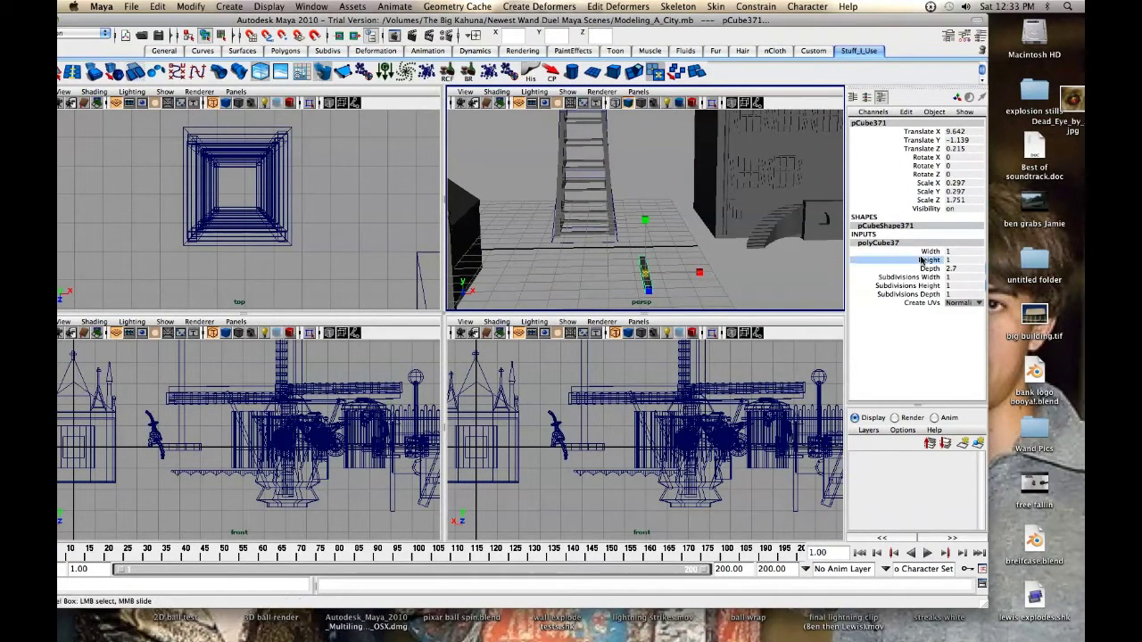
pyautogui.moveTo(924, 264); pyautogui.dragTo(1035, 206, button='middle')
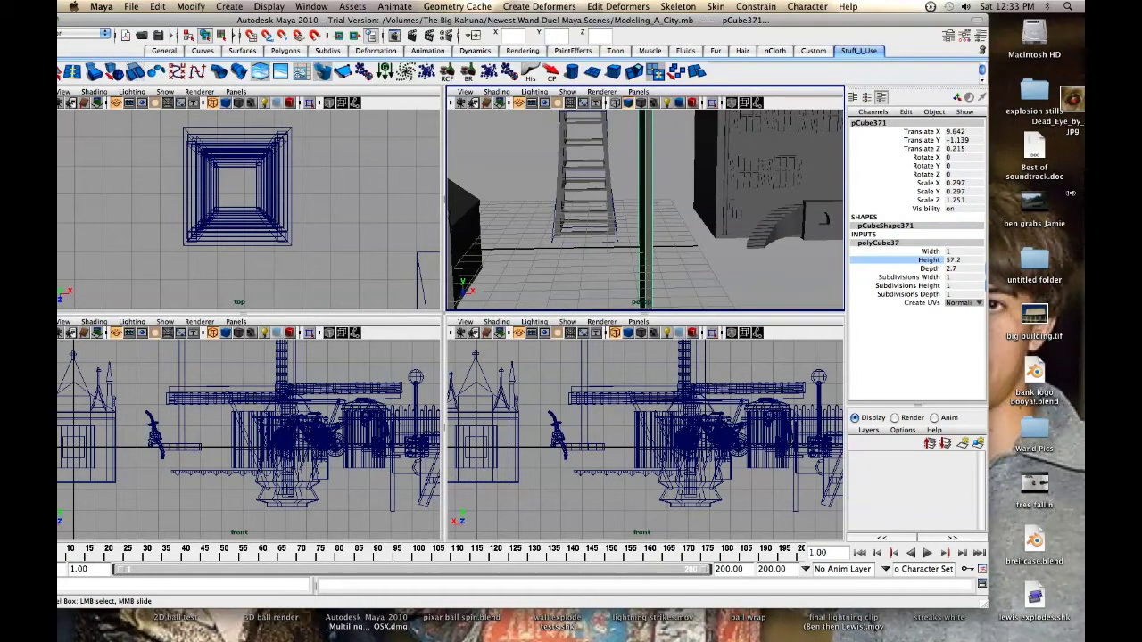
pyautogui.keyDown('alt'); pyautogui.moveTo(759, 223); pyautogui.dragTo(636, 229, button='right'); pyautogui.keyUp('alt')
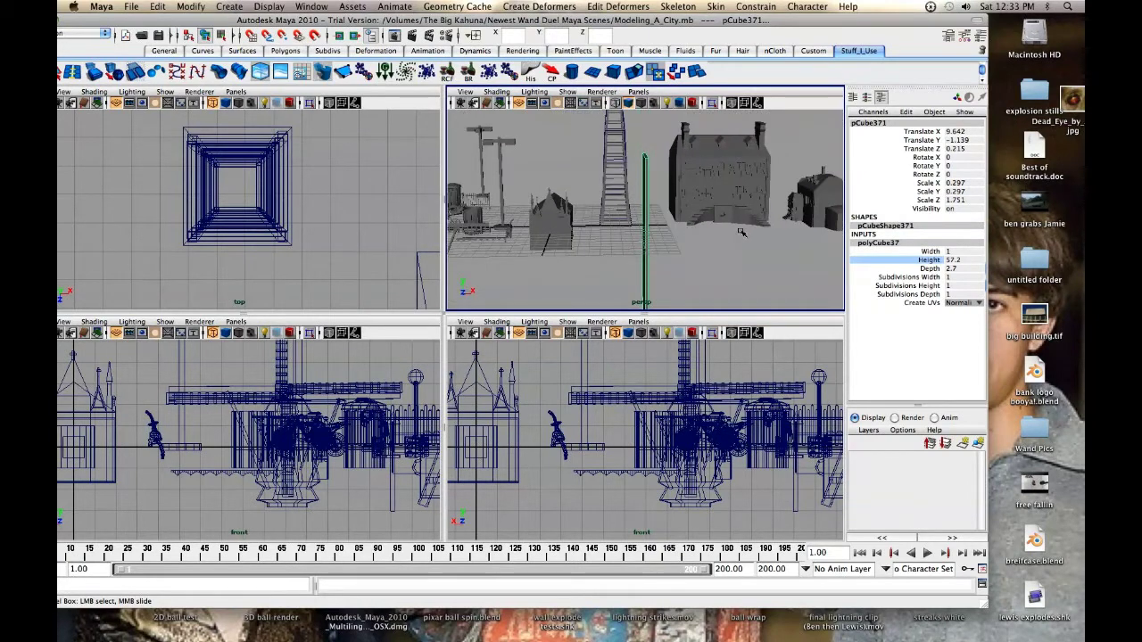
pyautogui.moveTo(748, 266); pyautogui.dragTo(628, 273, button='middle')
pyautogui.press('e')
pyautogui.moveTo(679, 198); pyautogui.dragTo(697, 196)
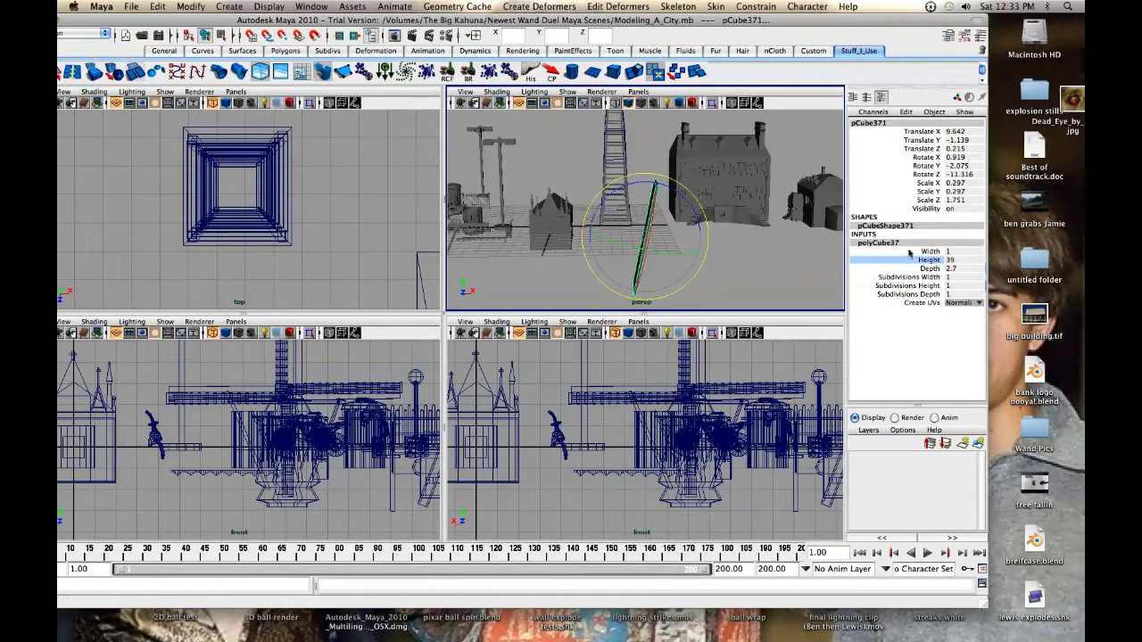
# Step: Set the tilted bar's Subdivisions Height to 24
pyautogui.click(913, 277)
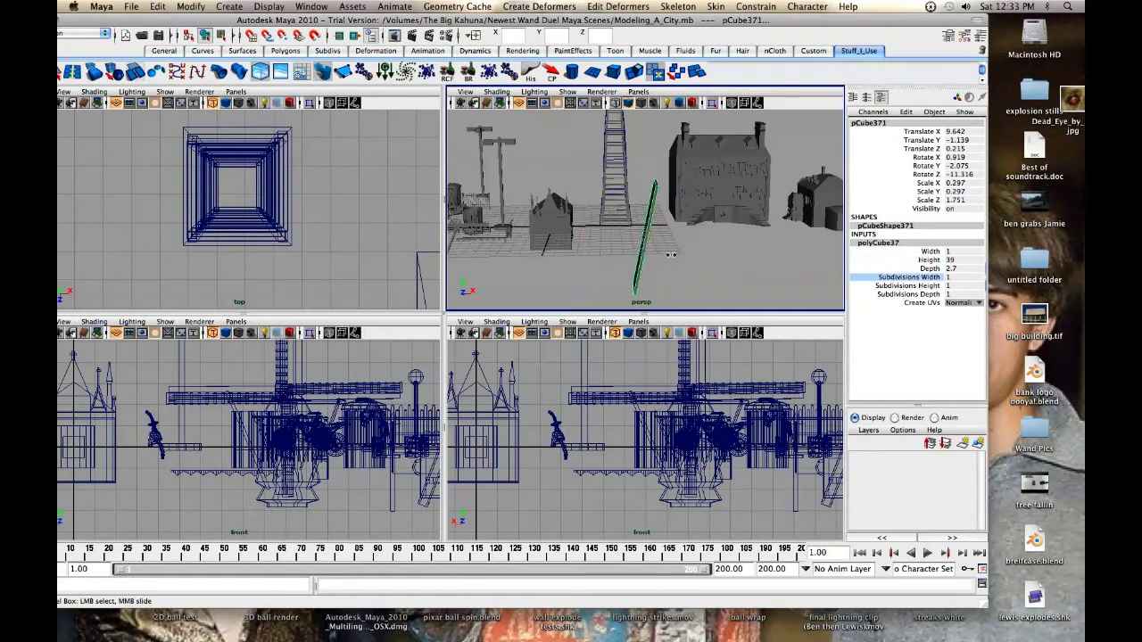
pyautogui.moveTo(671, 254); pyautogui.dragTo(665, 257, button='middle')
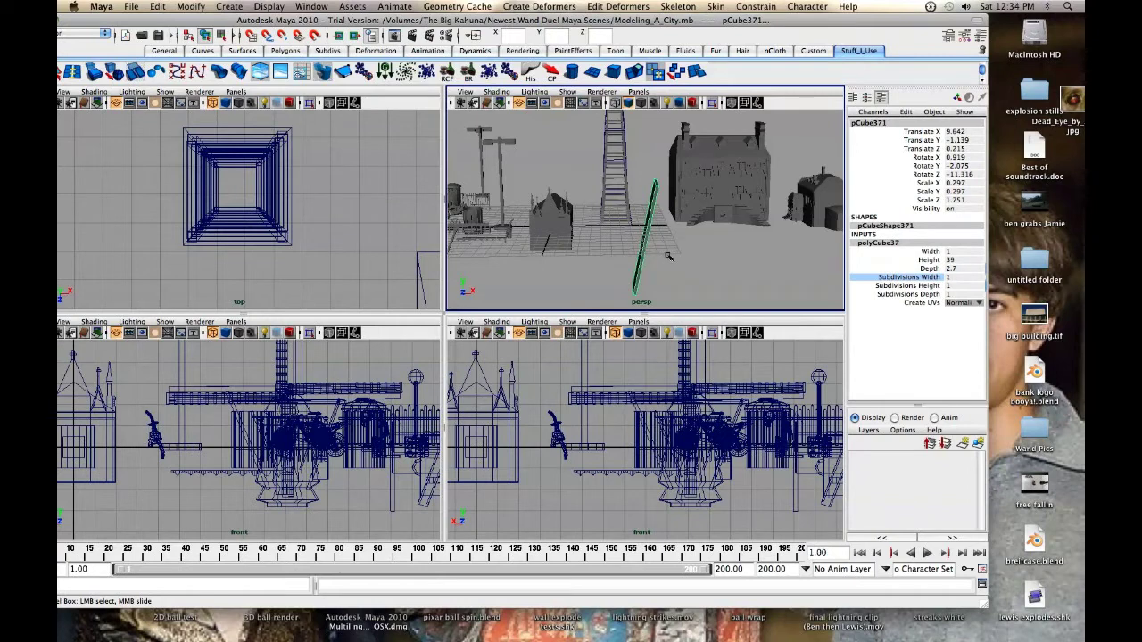
pyautogui.click(907, 287)
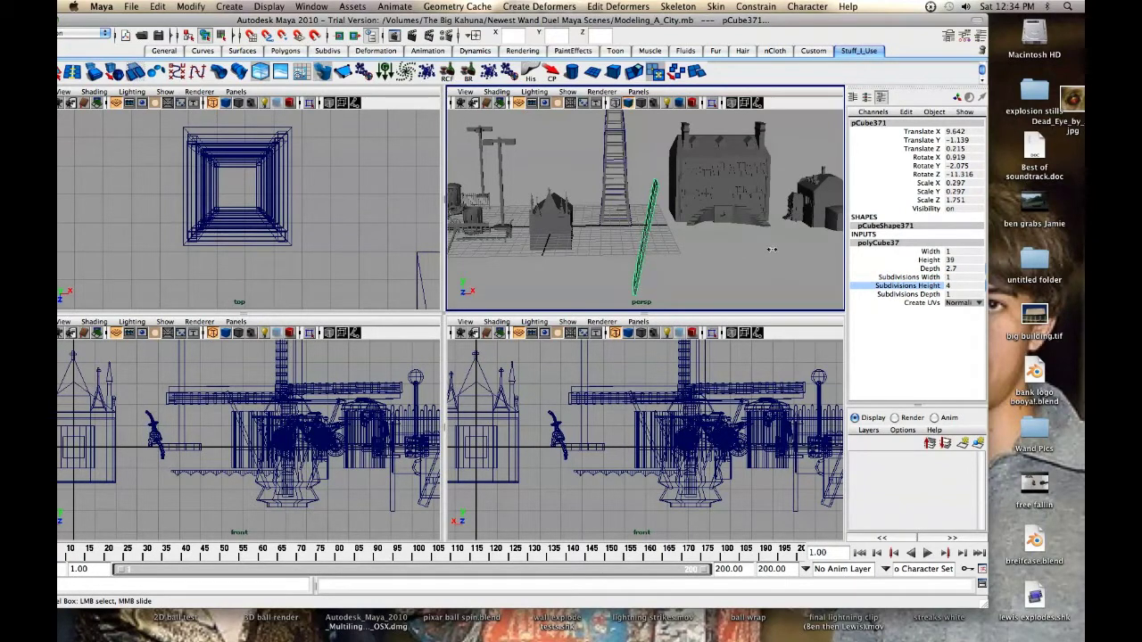
pyautogui.moveTo(772, 250); pyautogui.dragTo(809, 249, button='middle')
pyautogui.moveTo(808, 249); pyautogui.dragTo(802, 249, button='middle')
pyautogui.moveTo(804, 249); pyautogui.dragTo(815, 249, button='middle')
# Step: Set the tilted bar's Subdivisions Depth to 3
pyautogui.click(910, 277)
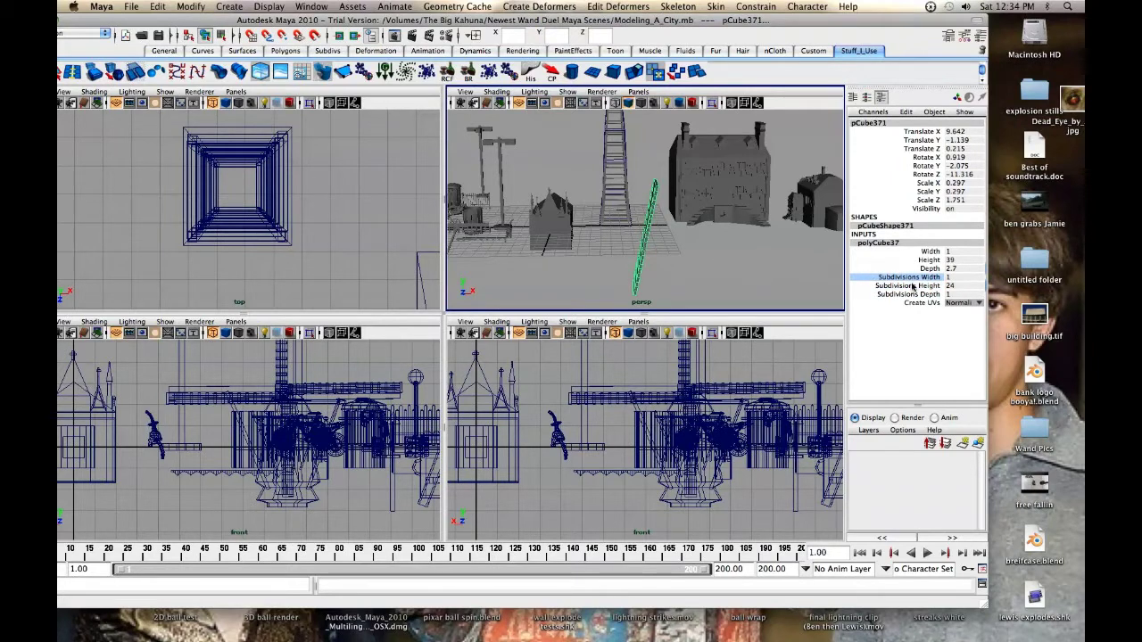
pyautogui.click(911, 285)
pyautogui.click(883, 294)
pyautogui.keyDown('alt'); pyautogui.moveTo(721, 264); pyautogui.dragTo(687, 259); pyautogui.keyUp('alt')
pyautogui.moveTo(585, 241); pyautogui.dragTo(599, 243, button='middle')
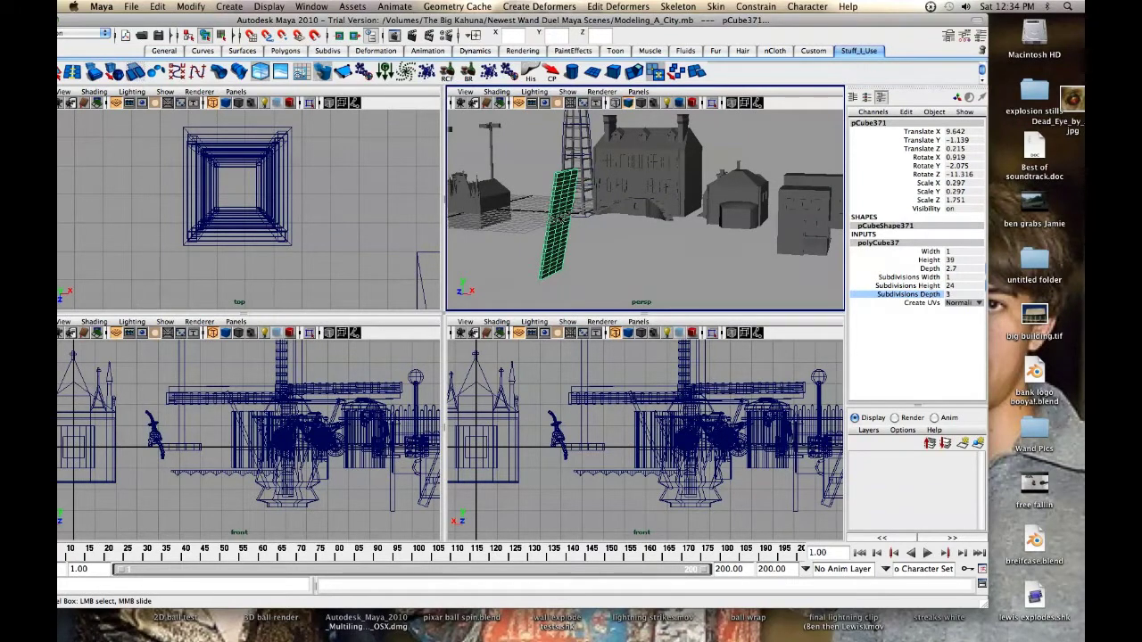
# Step: Select the bar's lengthwise inner edge loops in edge mode and move them outward along Z, close to the side edges
pyautogui.rightClick(558, 218)
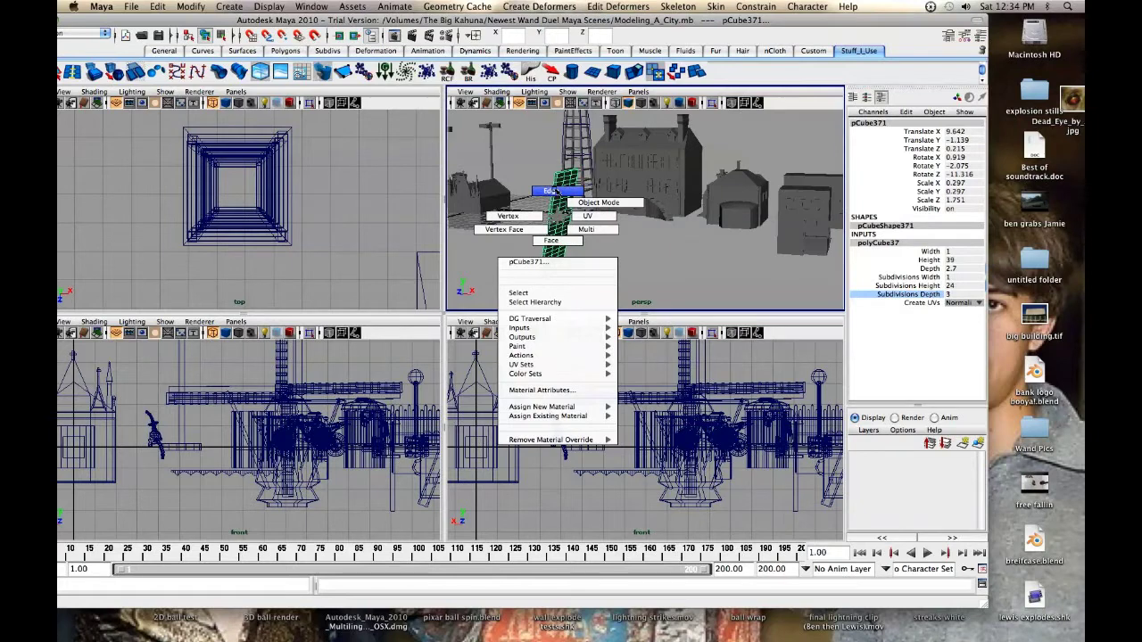
pyautogui.click(552, 191)
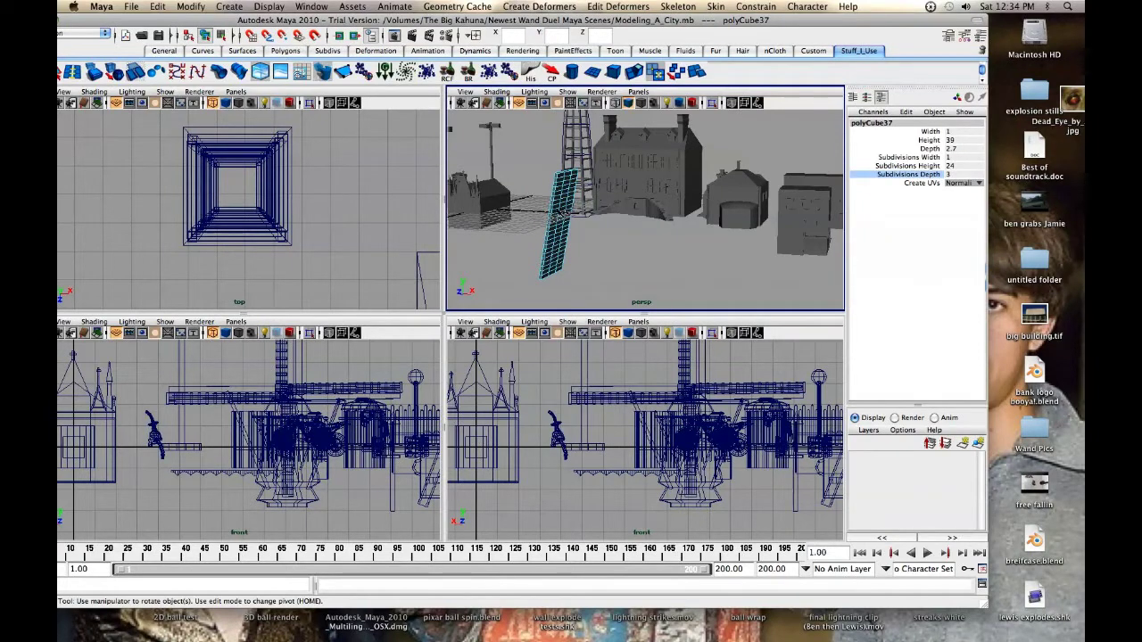
pyautogui.doubleClick(561, 216)
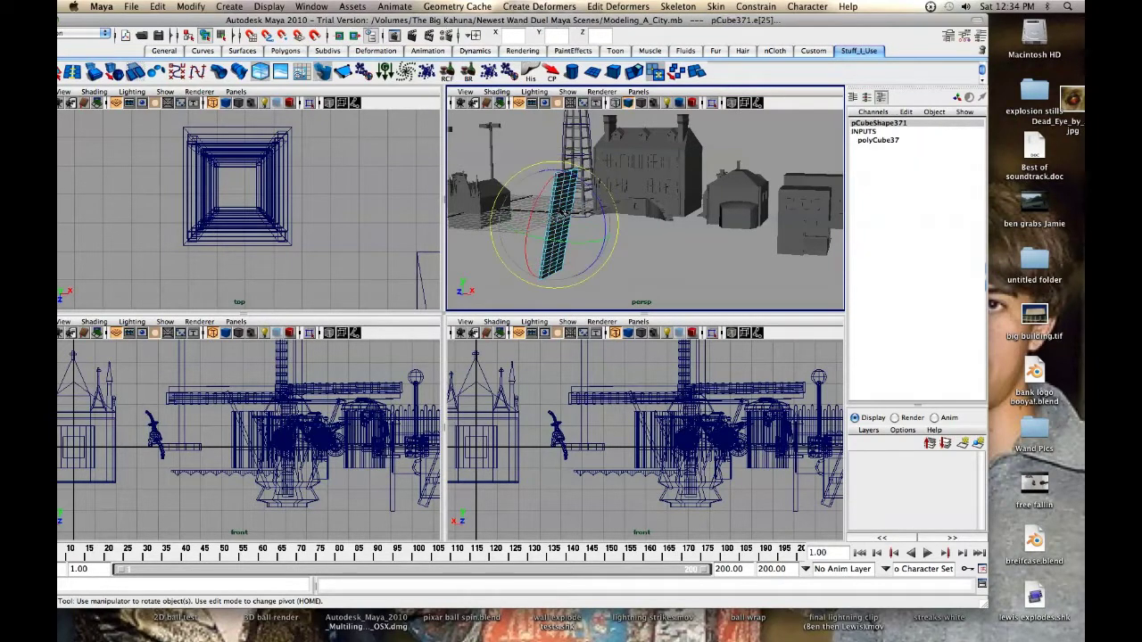
pyautogui.press('w')
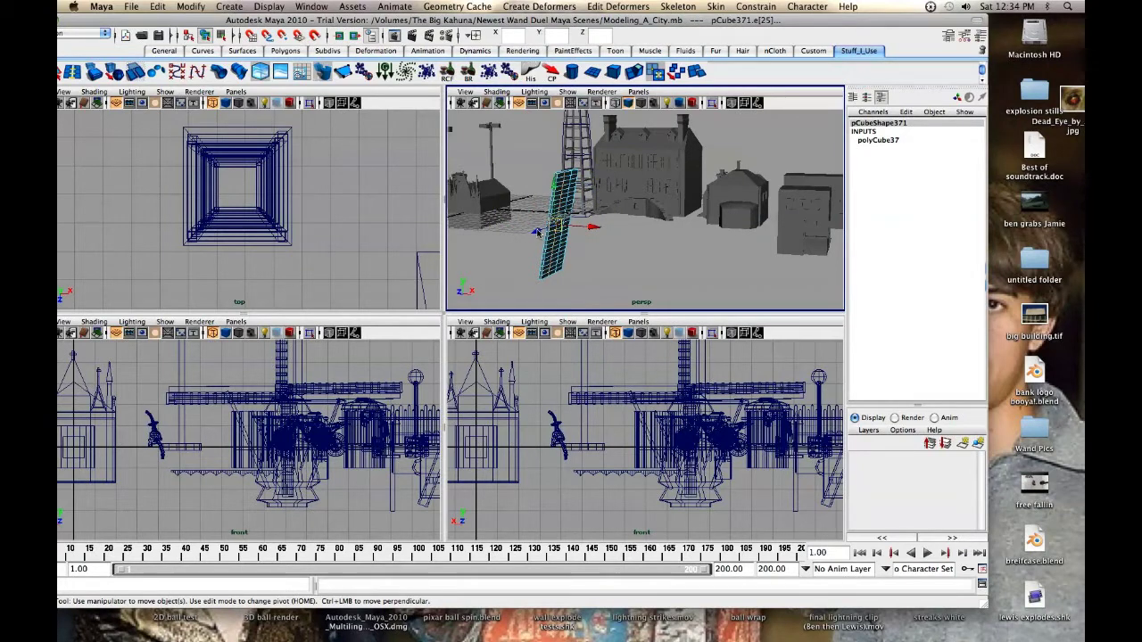
pyautogui.click(534, 233)
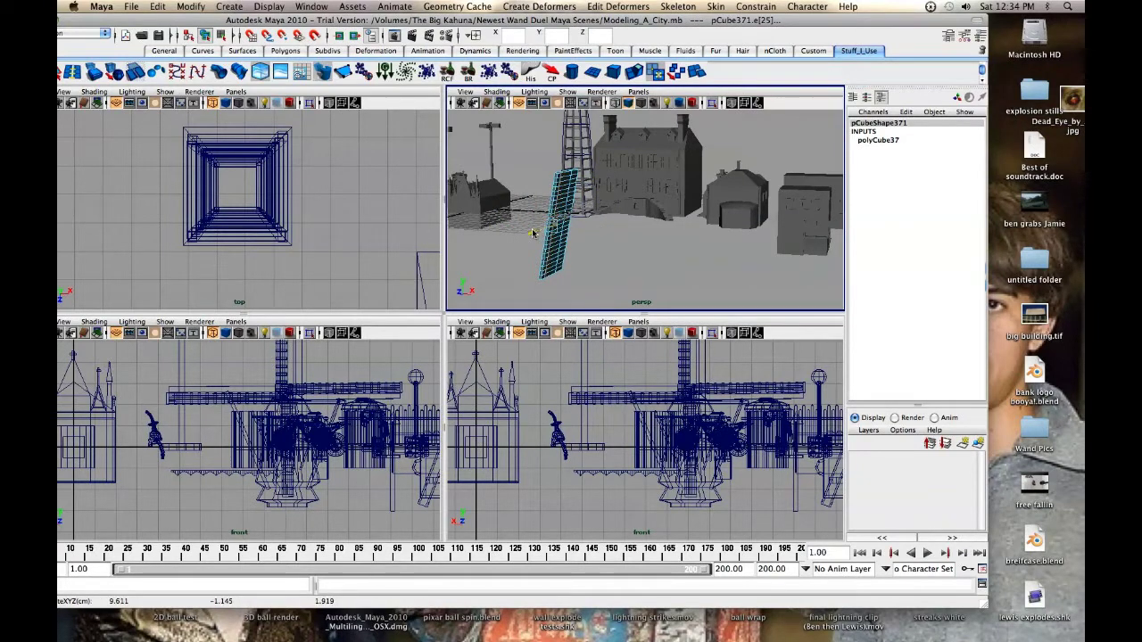
pyautogui.moveTo(532, 233); pyautogui.dragTo(531, 234)
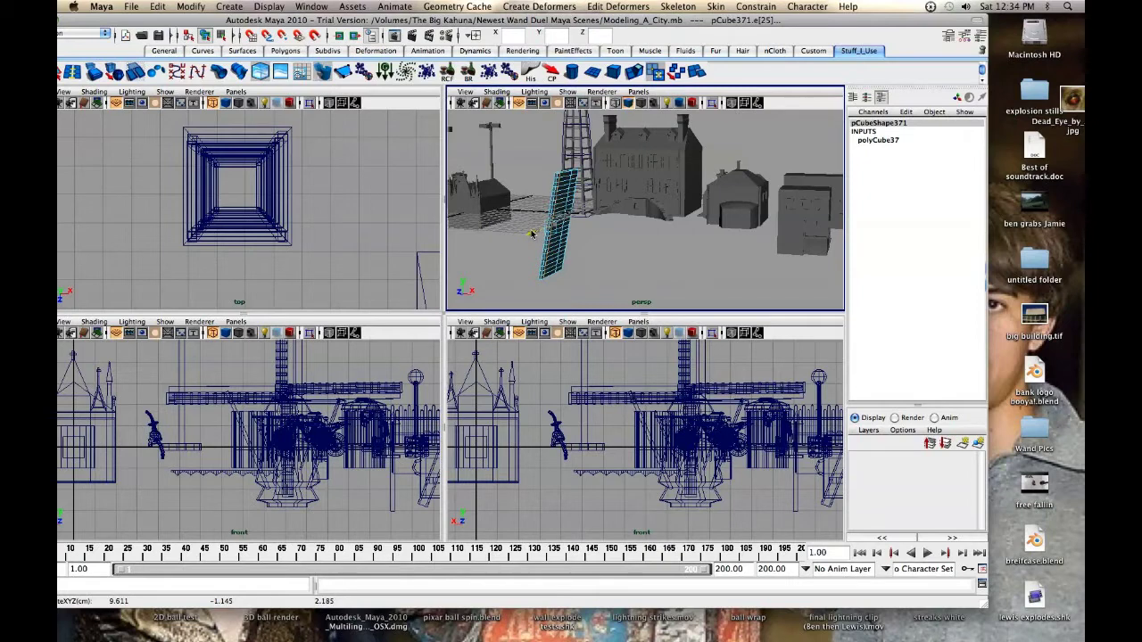
pyautogui.moveTo(532, 233); pyautogui.dragTo(532, 233)
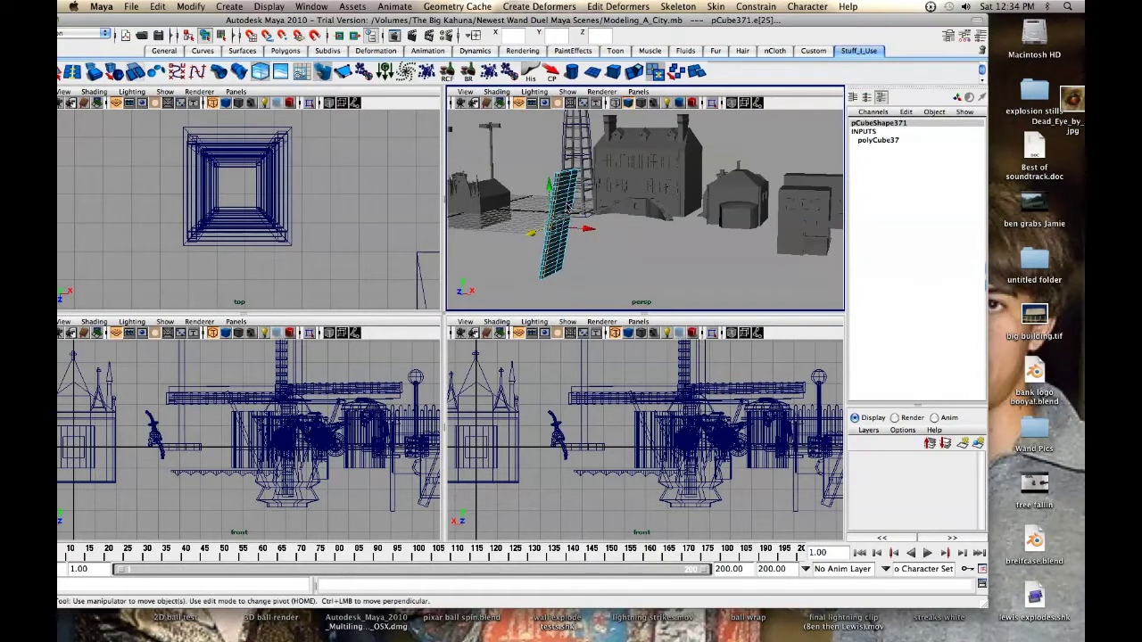
pyautogui.press('f')
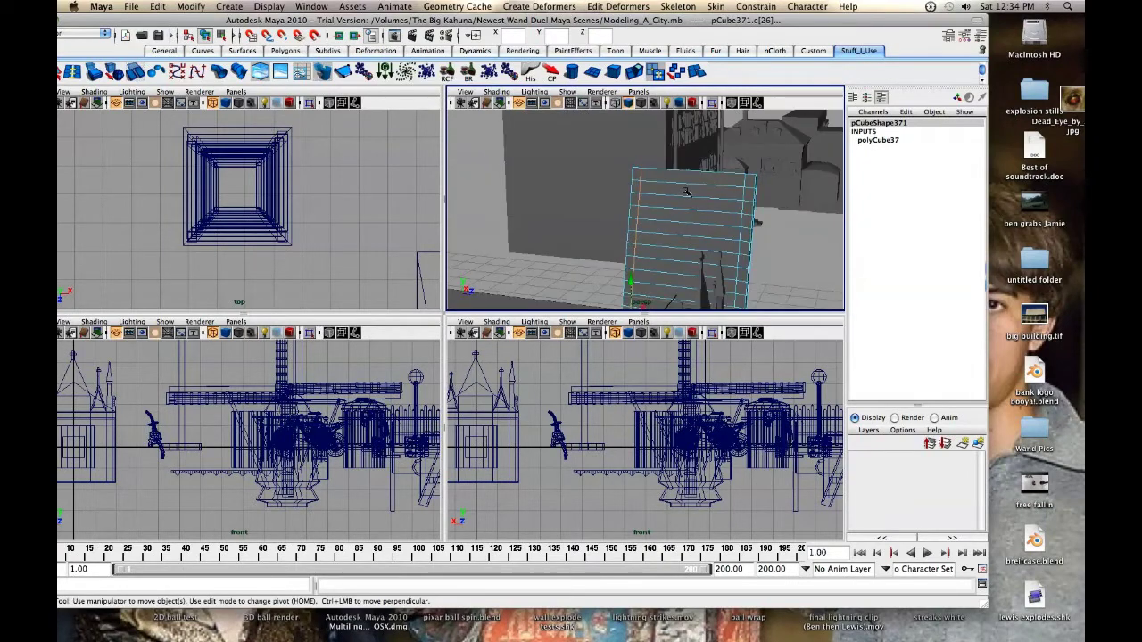
# Step: Turn on Camera Based Selection for the Select tool
pyautogui.moveTo(686, 192); pyautogui.dragTo(686, 193, button='right')
pyautogui.press('q')
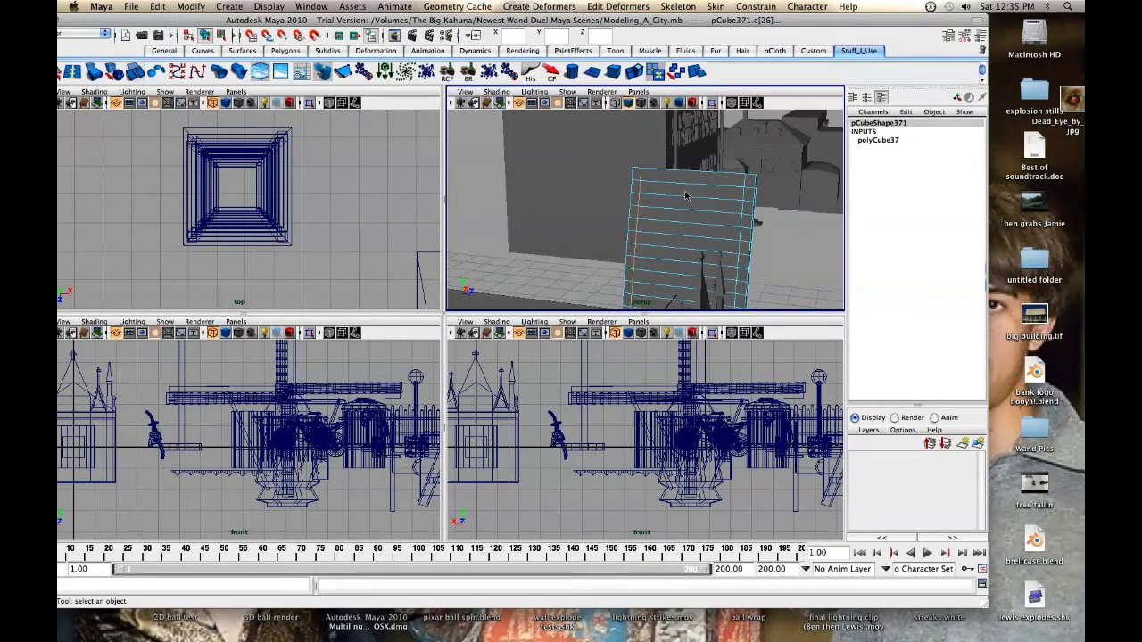
pyautogui.moveTo(685, 195); pyautogui.dragTo(685, 195)
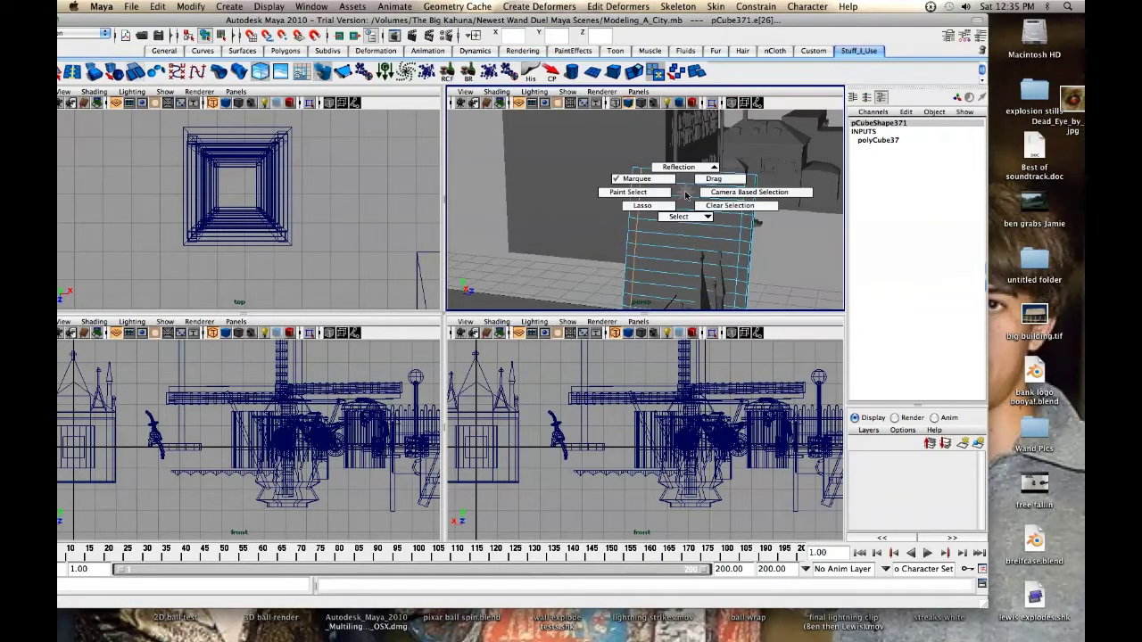
pyautogui.moveTo(686, 195); pyautogui.dragTo(718, 200)
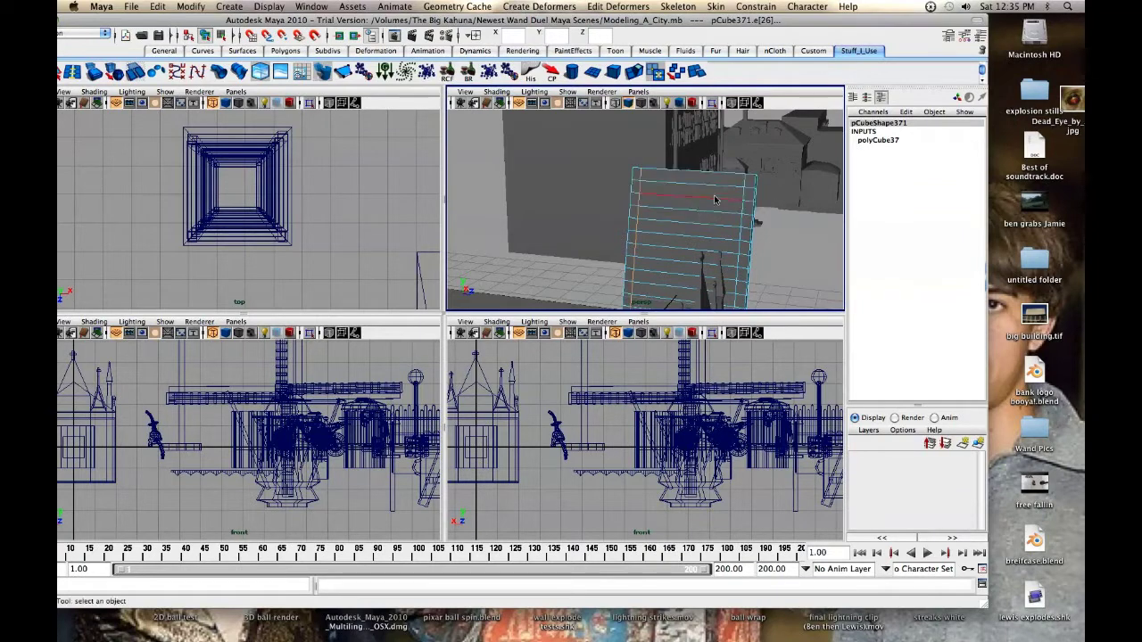
# Step: Select the upper middle faces on one side of the bar in face mode and inspect the selection from the opposite side
pyautogui.click(695, 196)
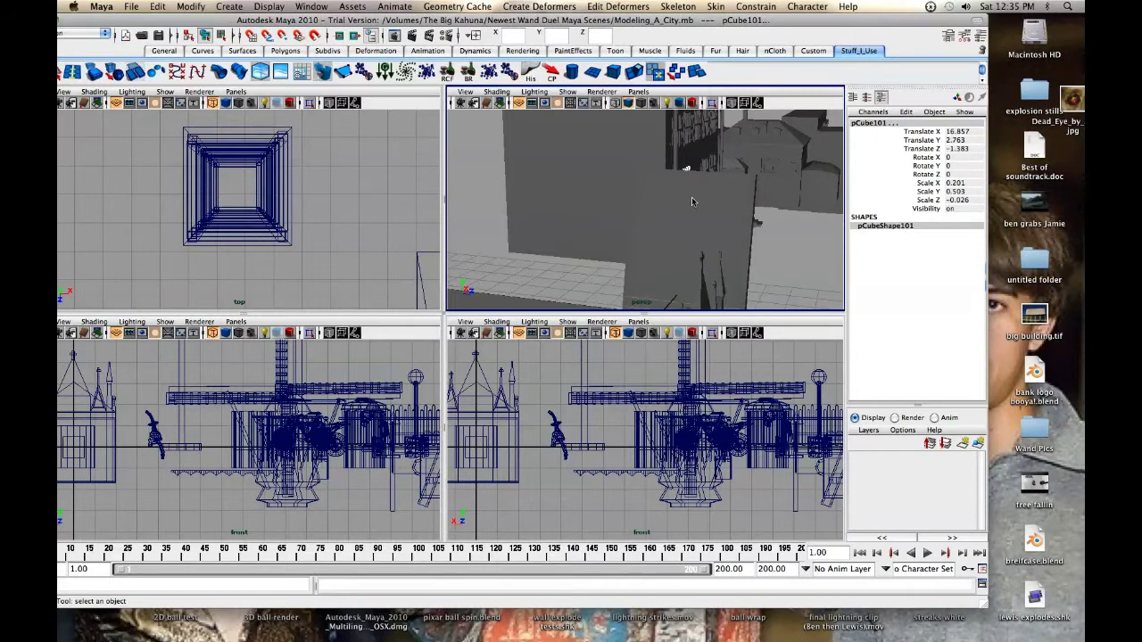
pyautogui.click(692, 200)
pyautogui.moveTo(691, 198); pyautogui.dragTo(691, 190, button='right')
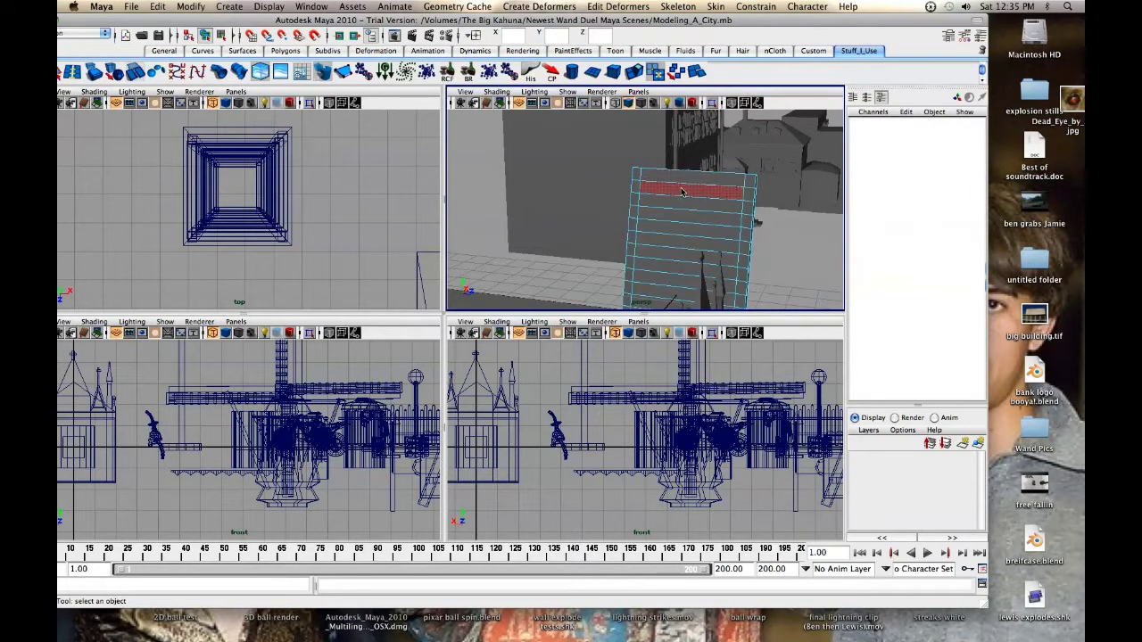
pyautogui.click(681, 192)
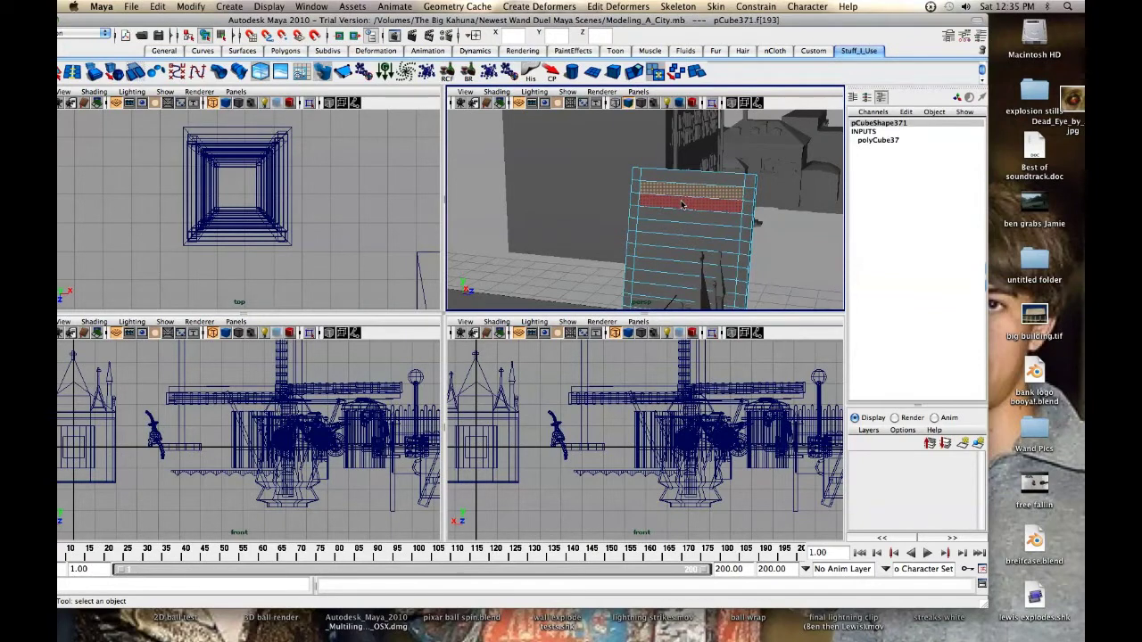
pyautogui.moveTo(682, 193)
pyautogui.mouseDown()
pyautogui.moveTo(687, 226)
pyautogui.moveTo(614, 222)
pyautogui.mouseUp()
pyautogui.keyDown('alt'); pyautogui.moveTo(615, 222); pyautogui.dragTo(724, 214, button='middle'); pyautogui.keyUp('alt')
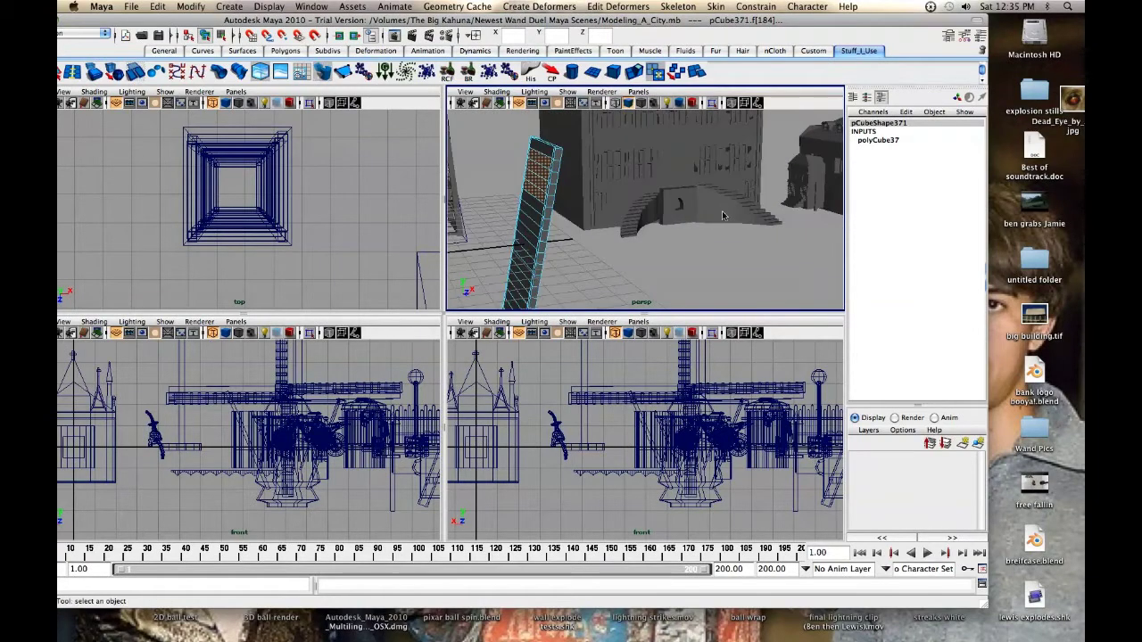
pyautogui.keyDown('alt'); pyautogui.moveTo(724, 214); pyautogui.dragTo(545, 209); pyautogui.keyUp('alt')
pyautogui.keyDown('alt'); pyautogui.moveTo(545, 209); pyautogui.dragTo(654, 209, button='middle'); pyautogui.keyUp('alt')
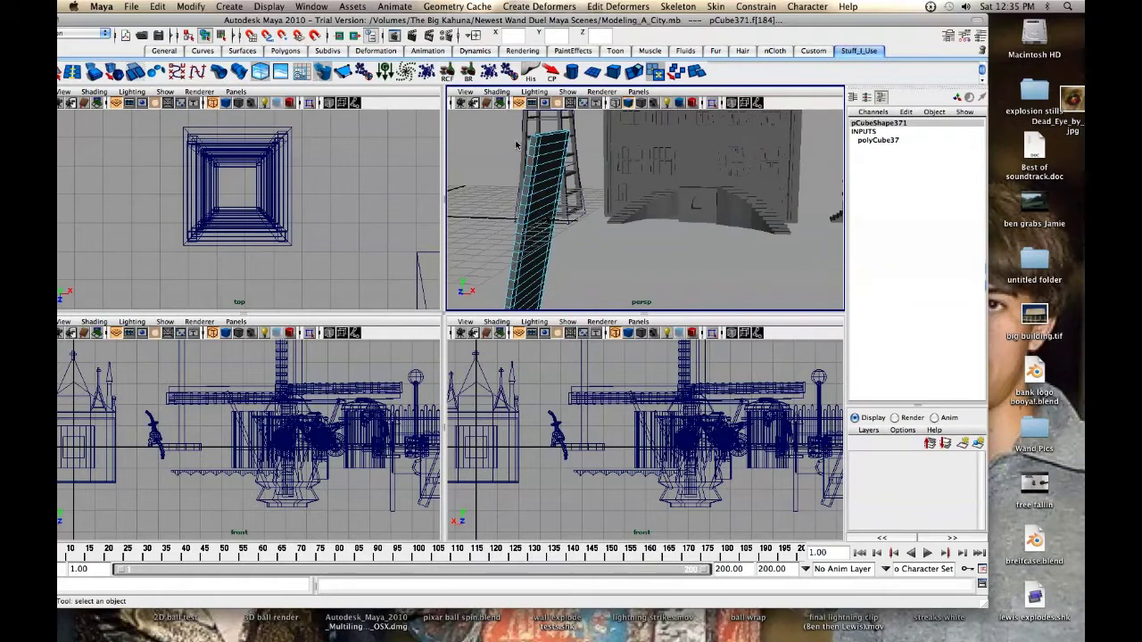
pyautogui.keyDown('alt'); pyautogui.moveTo(544, 190); pyautogui.dragTo(676, 210); pyautogui.keyUp('alt')
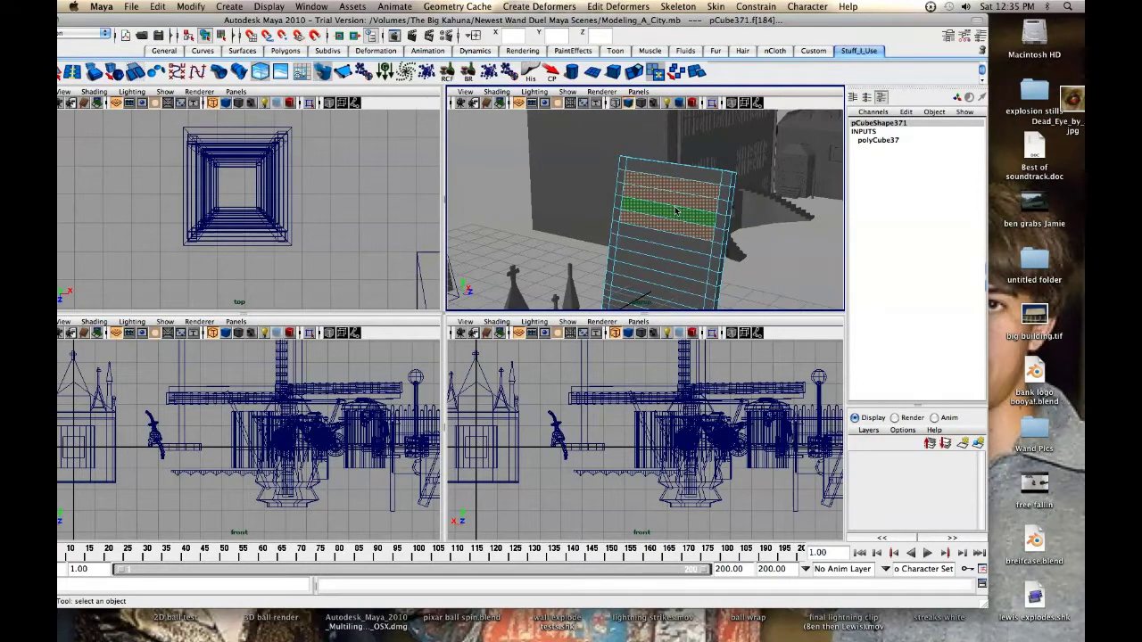